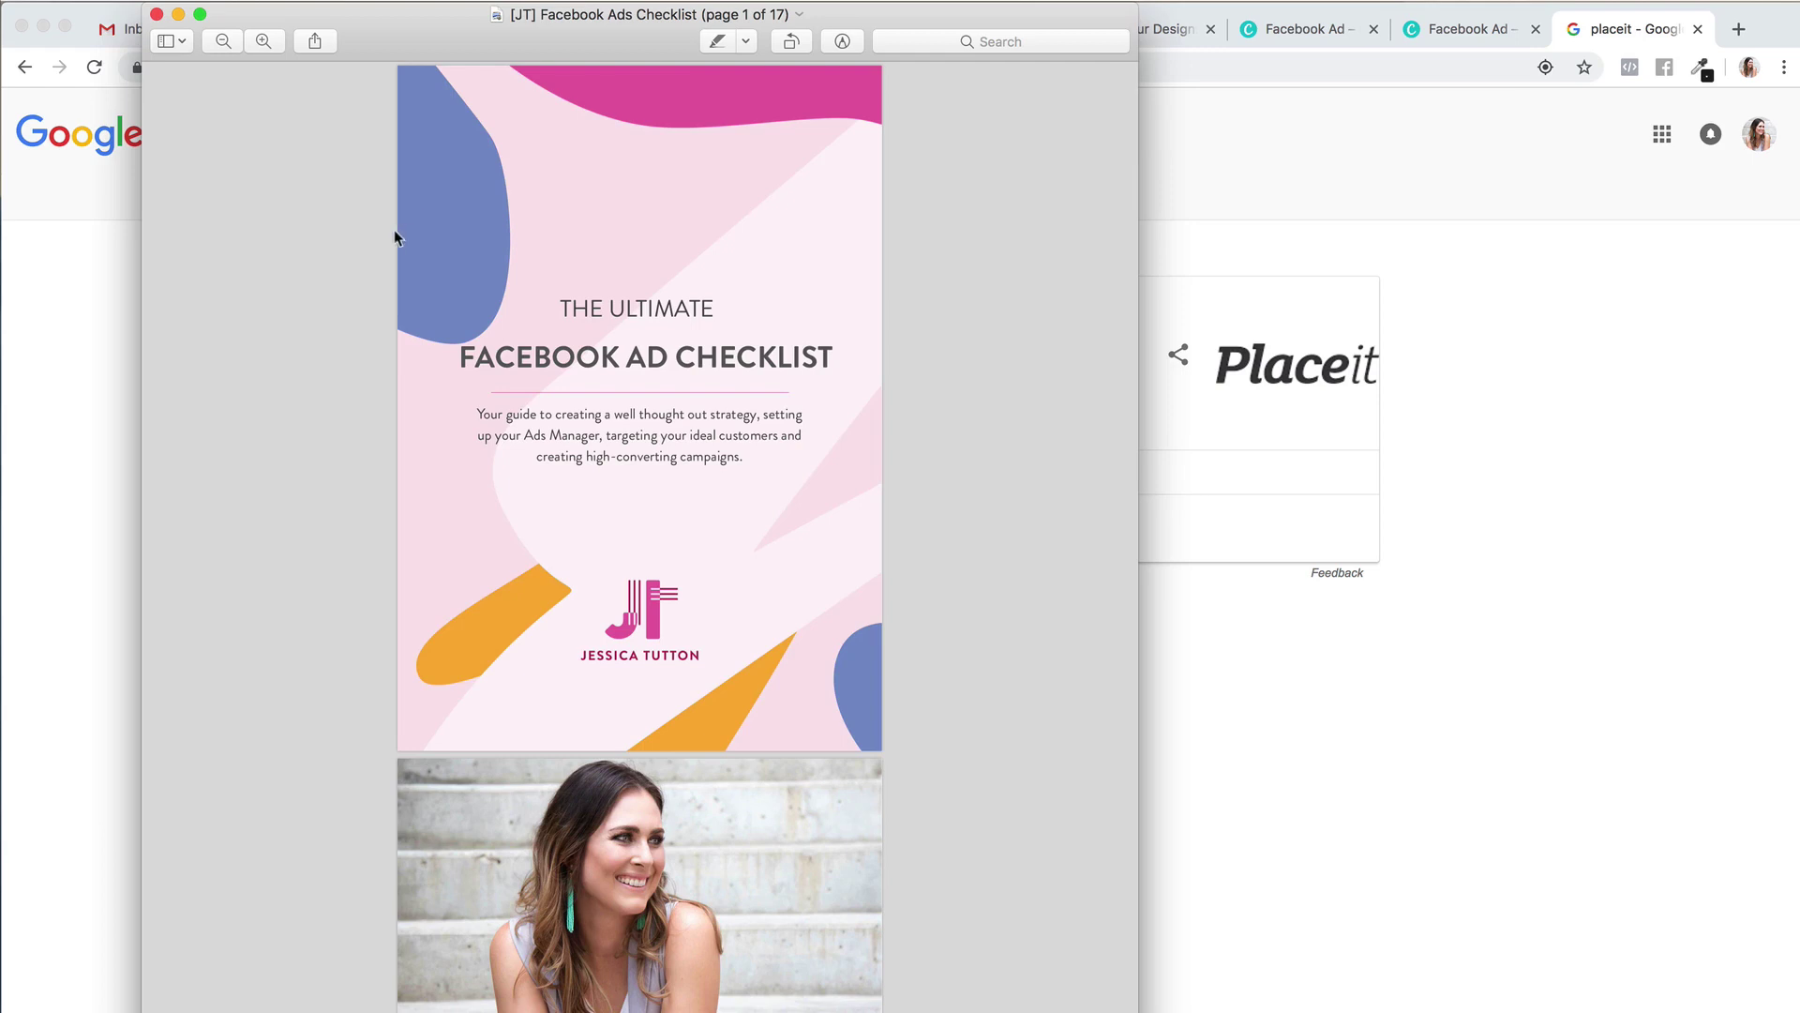
click(263, 41)
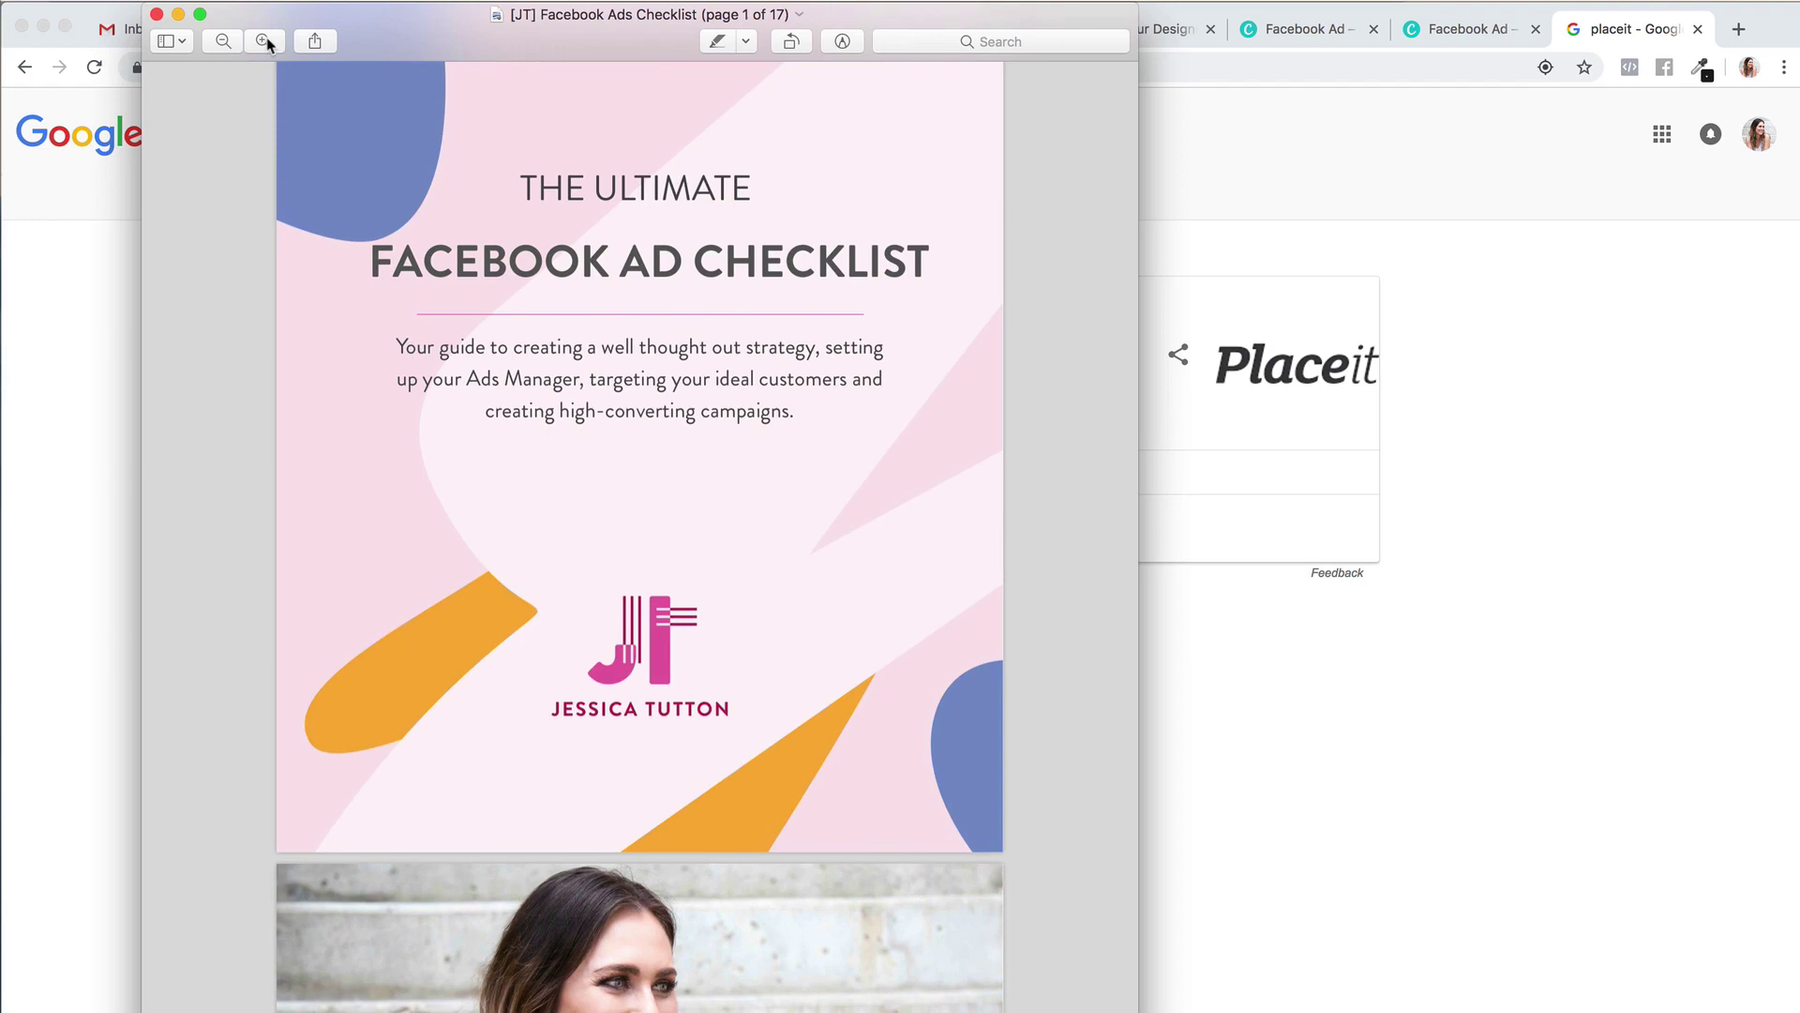
scroll(302, 267, up, 1)
scroll(302, 267, down, 2)
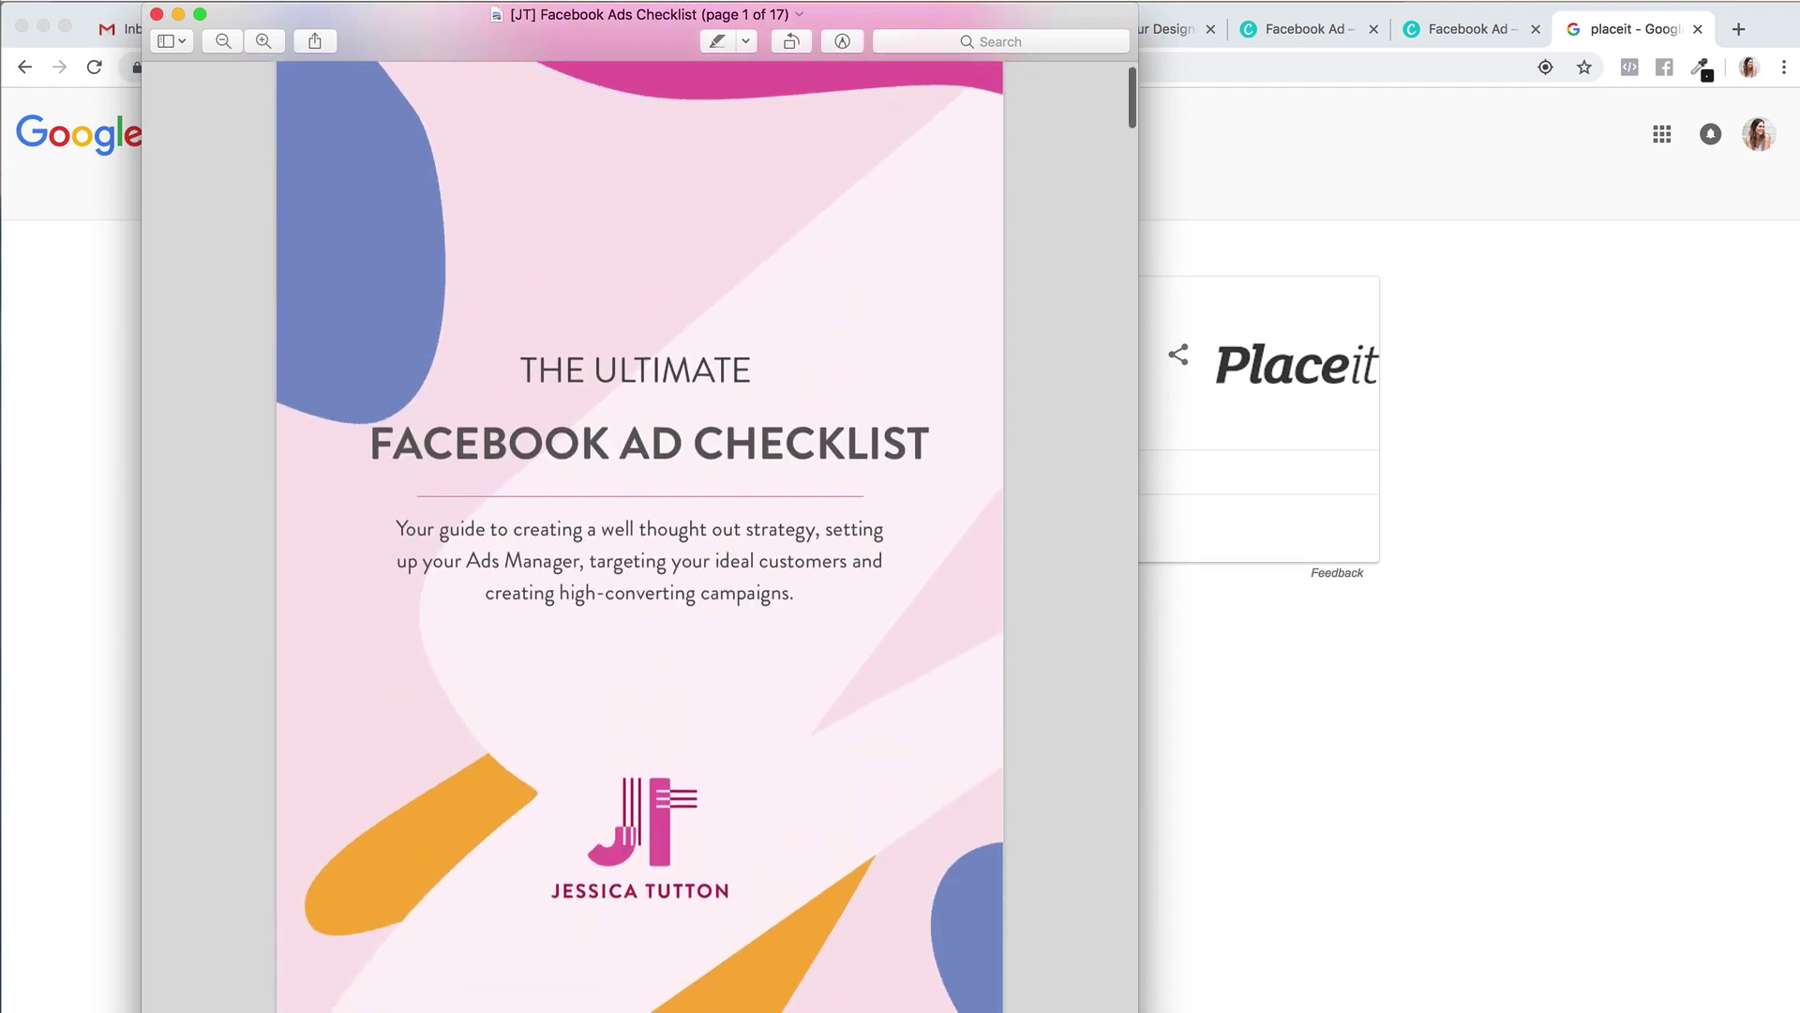
click(222, 40)
scroll(358, 332, up, 1)
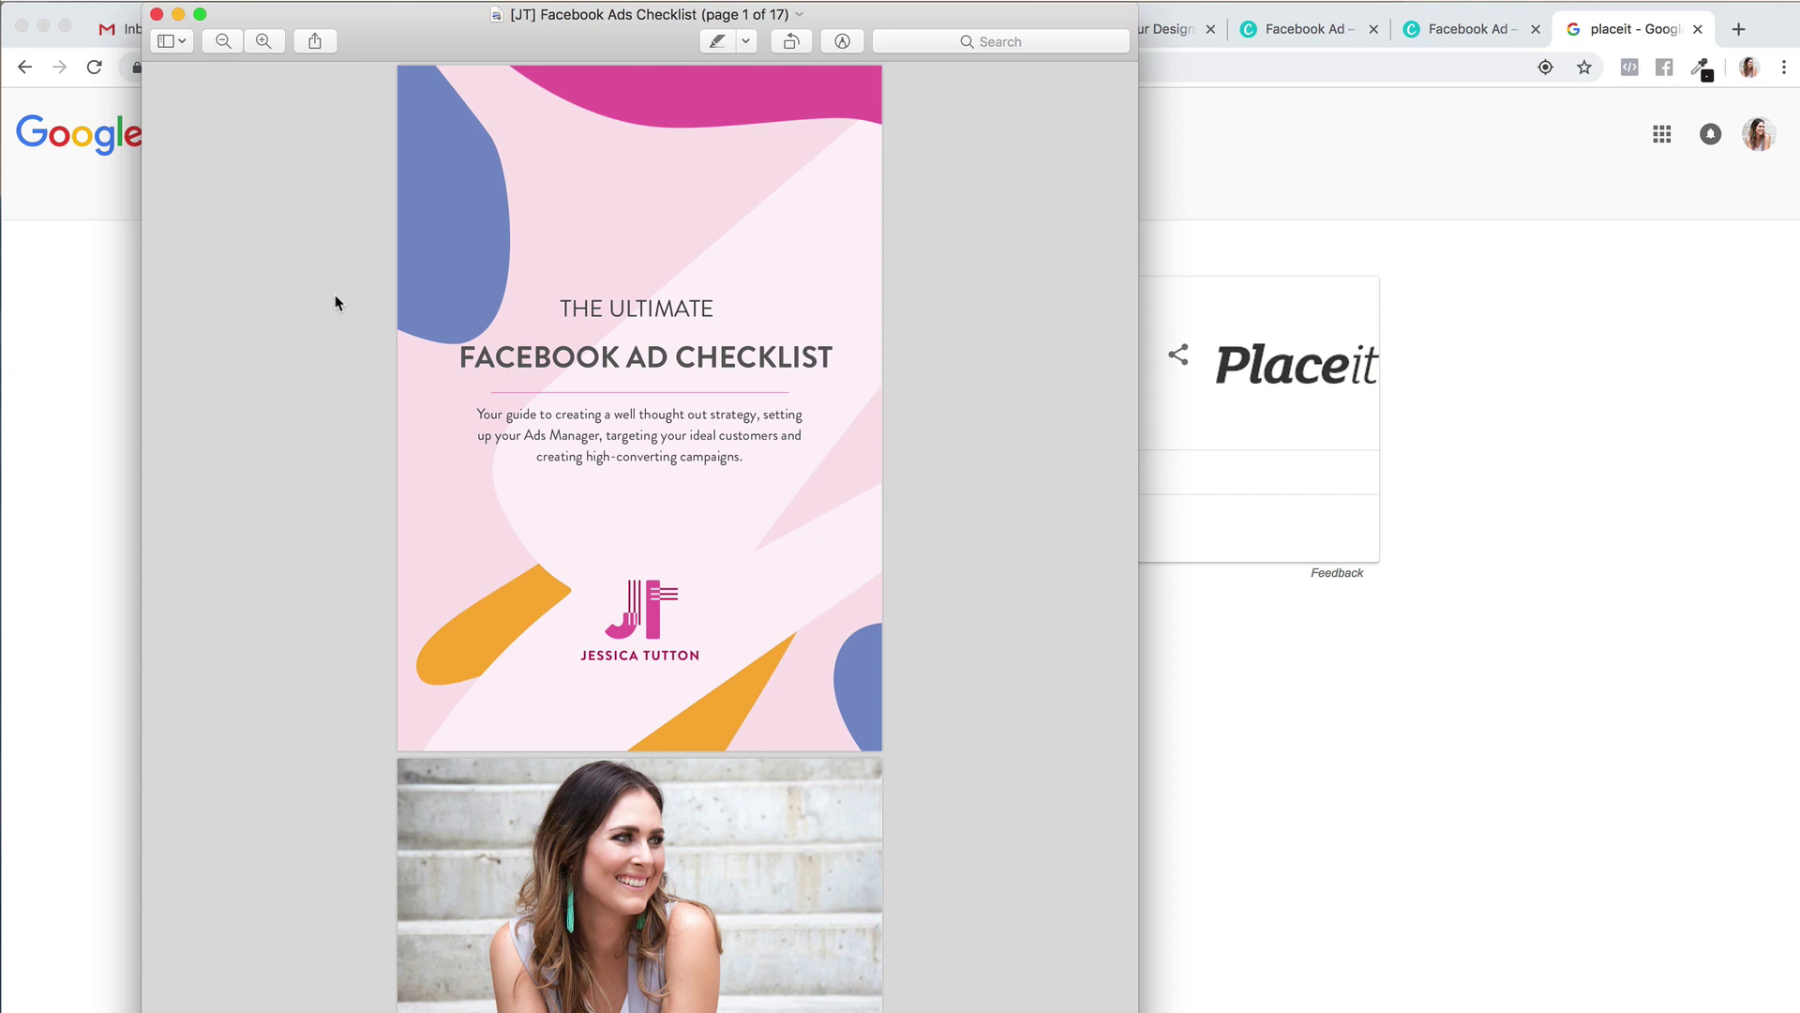
scroll(337, 302, down, 1)
scroll(337, 302, up, 1)
Screenshot the Facebook Ad Checklist cover page in Preview with a region capture.
key(super+shift+4)
drag(398, 64, 880, 750)
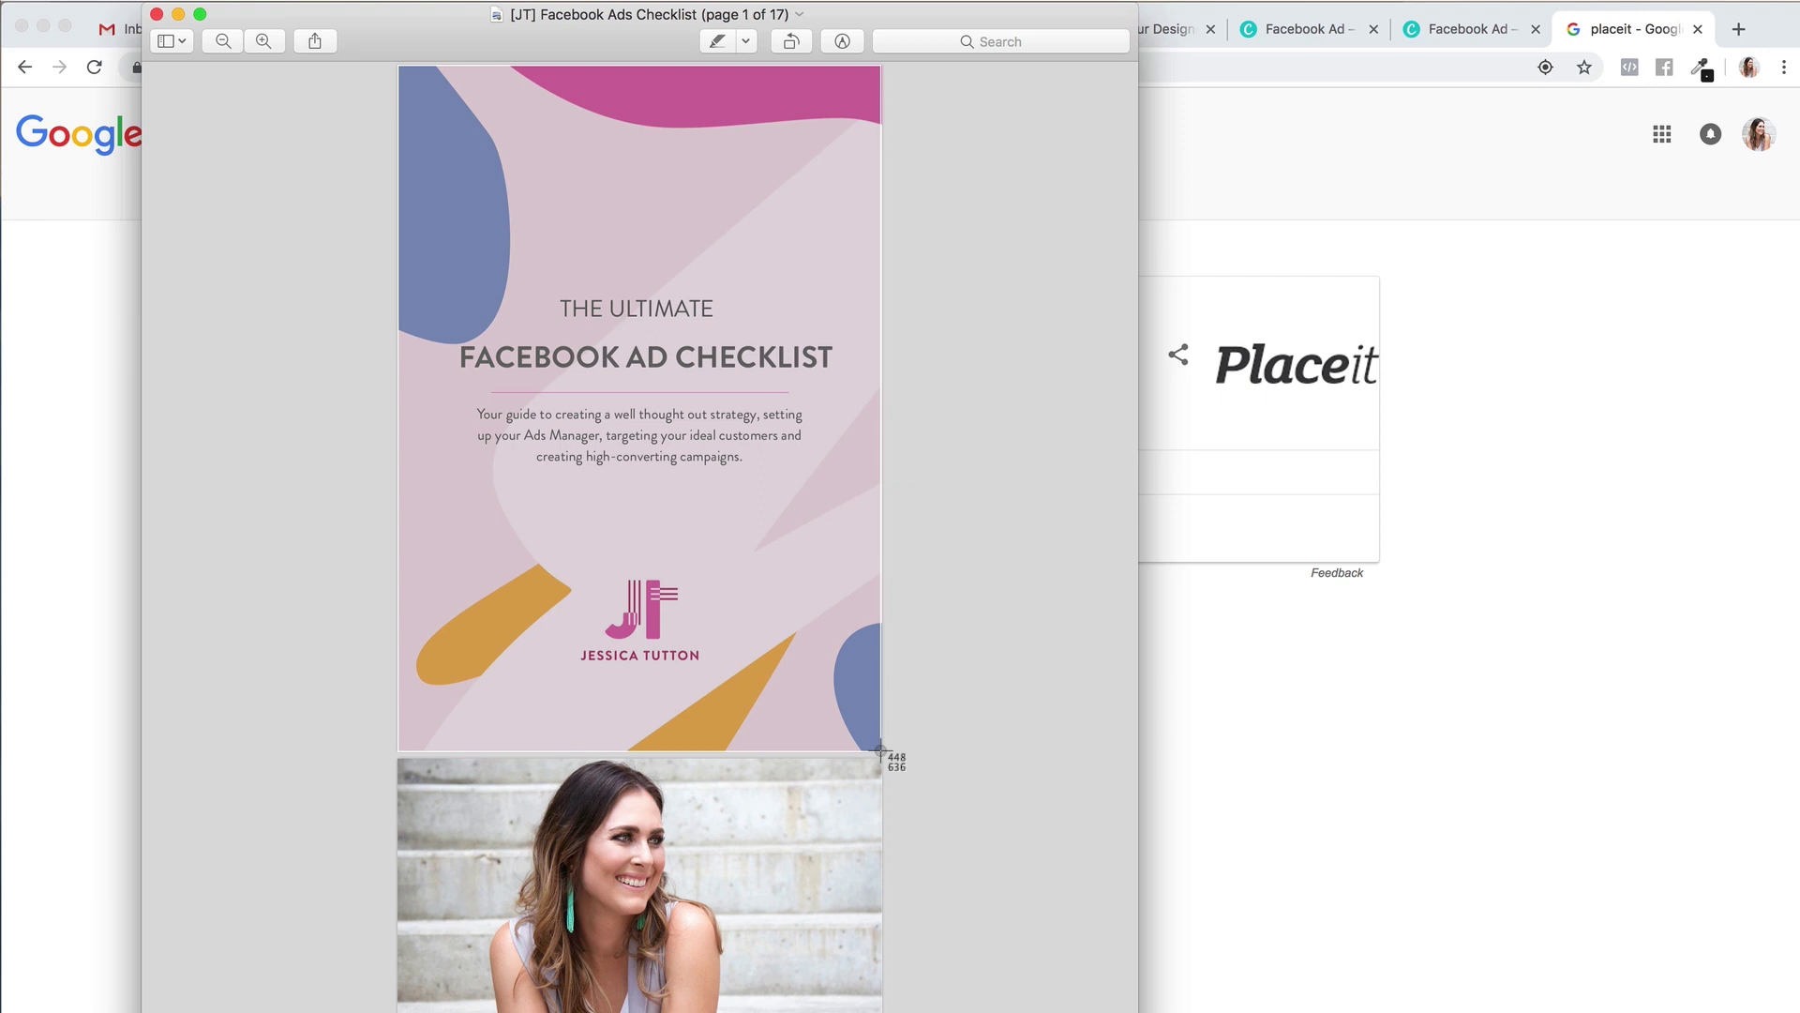
drag(881, 750, 881, 755)
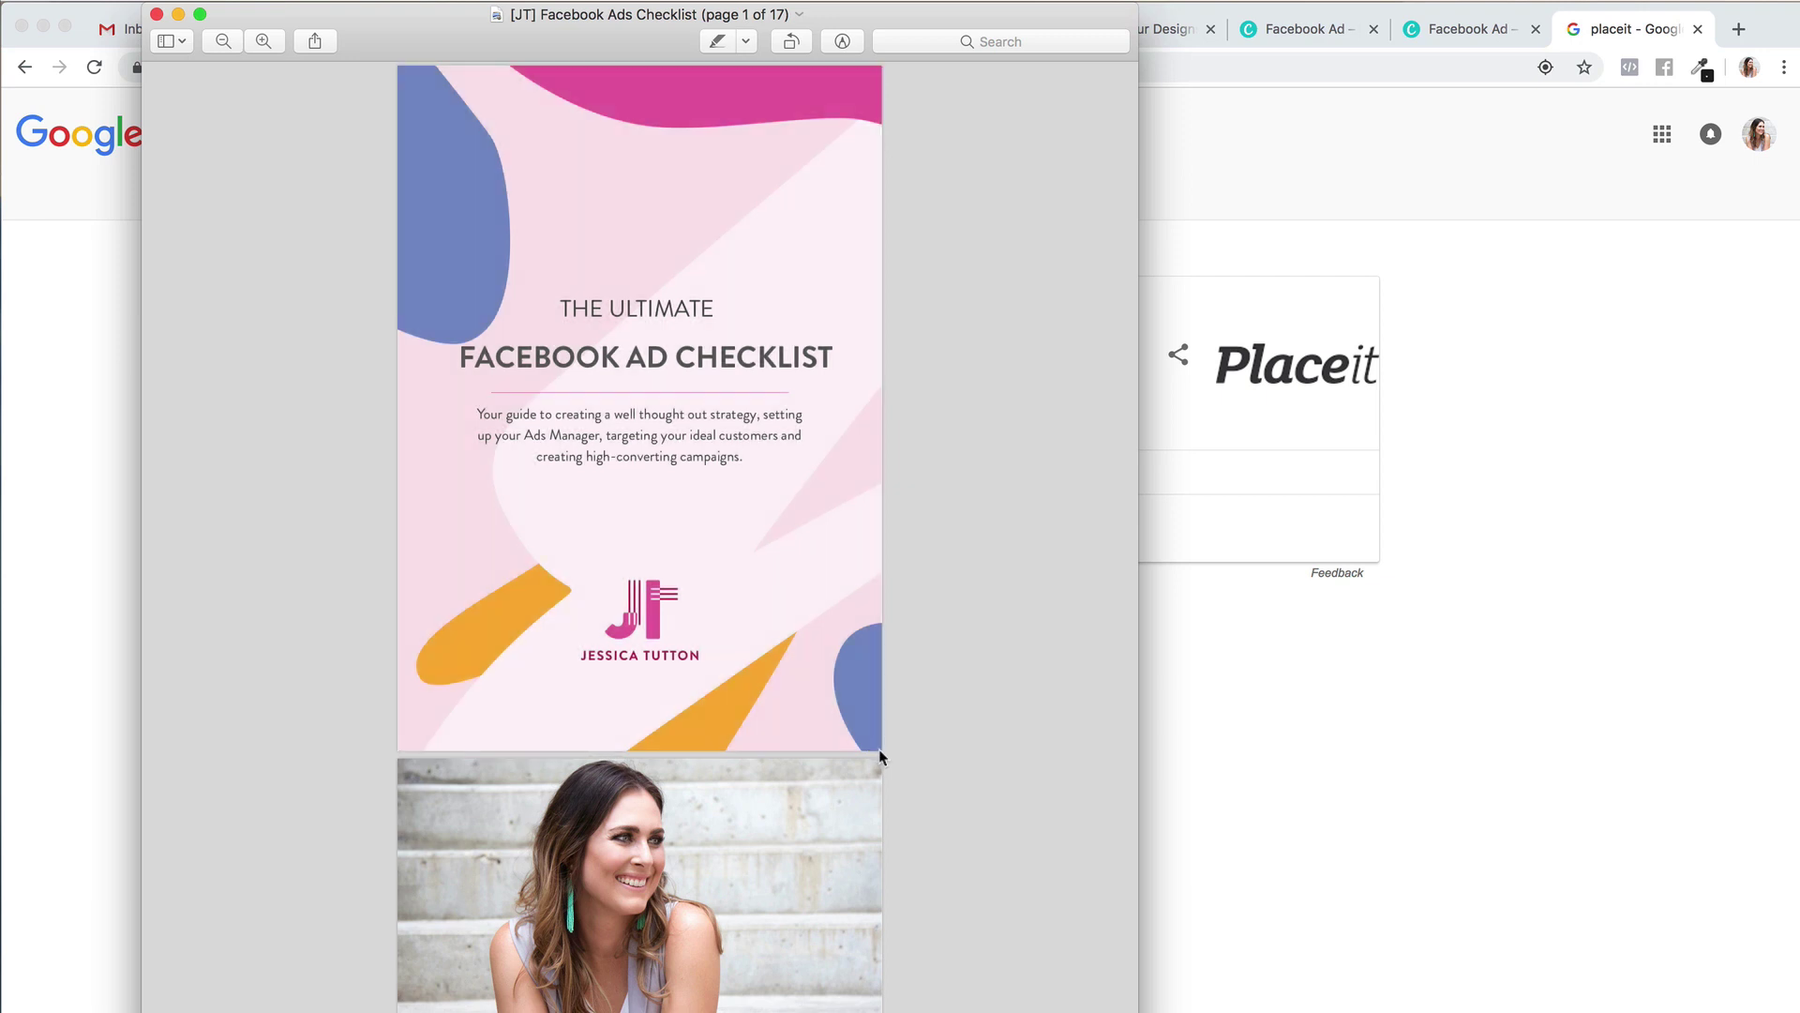
scroll(881, 757, up, 1)
scroll(875, 757, down, 1)
Close the checklist PDF and go to the Placeit site from the Google results.
click(156, 14)
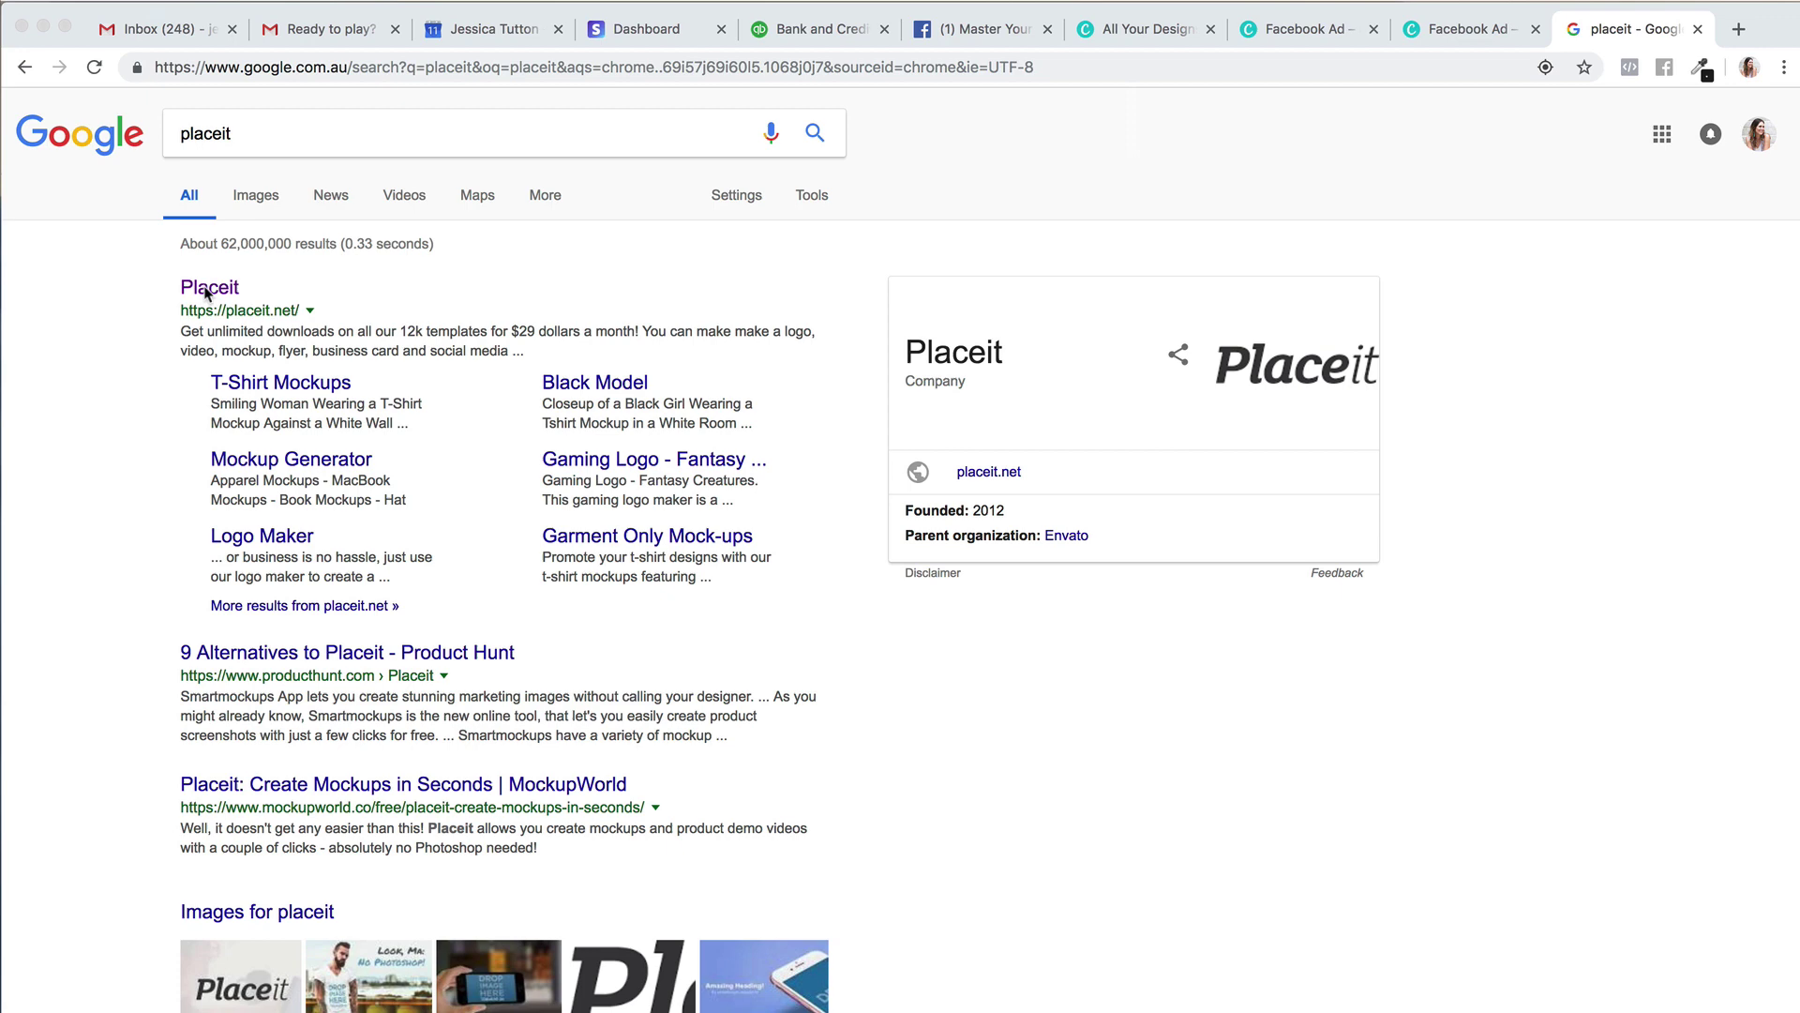
click(144, 373)
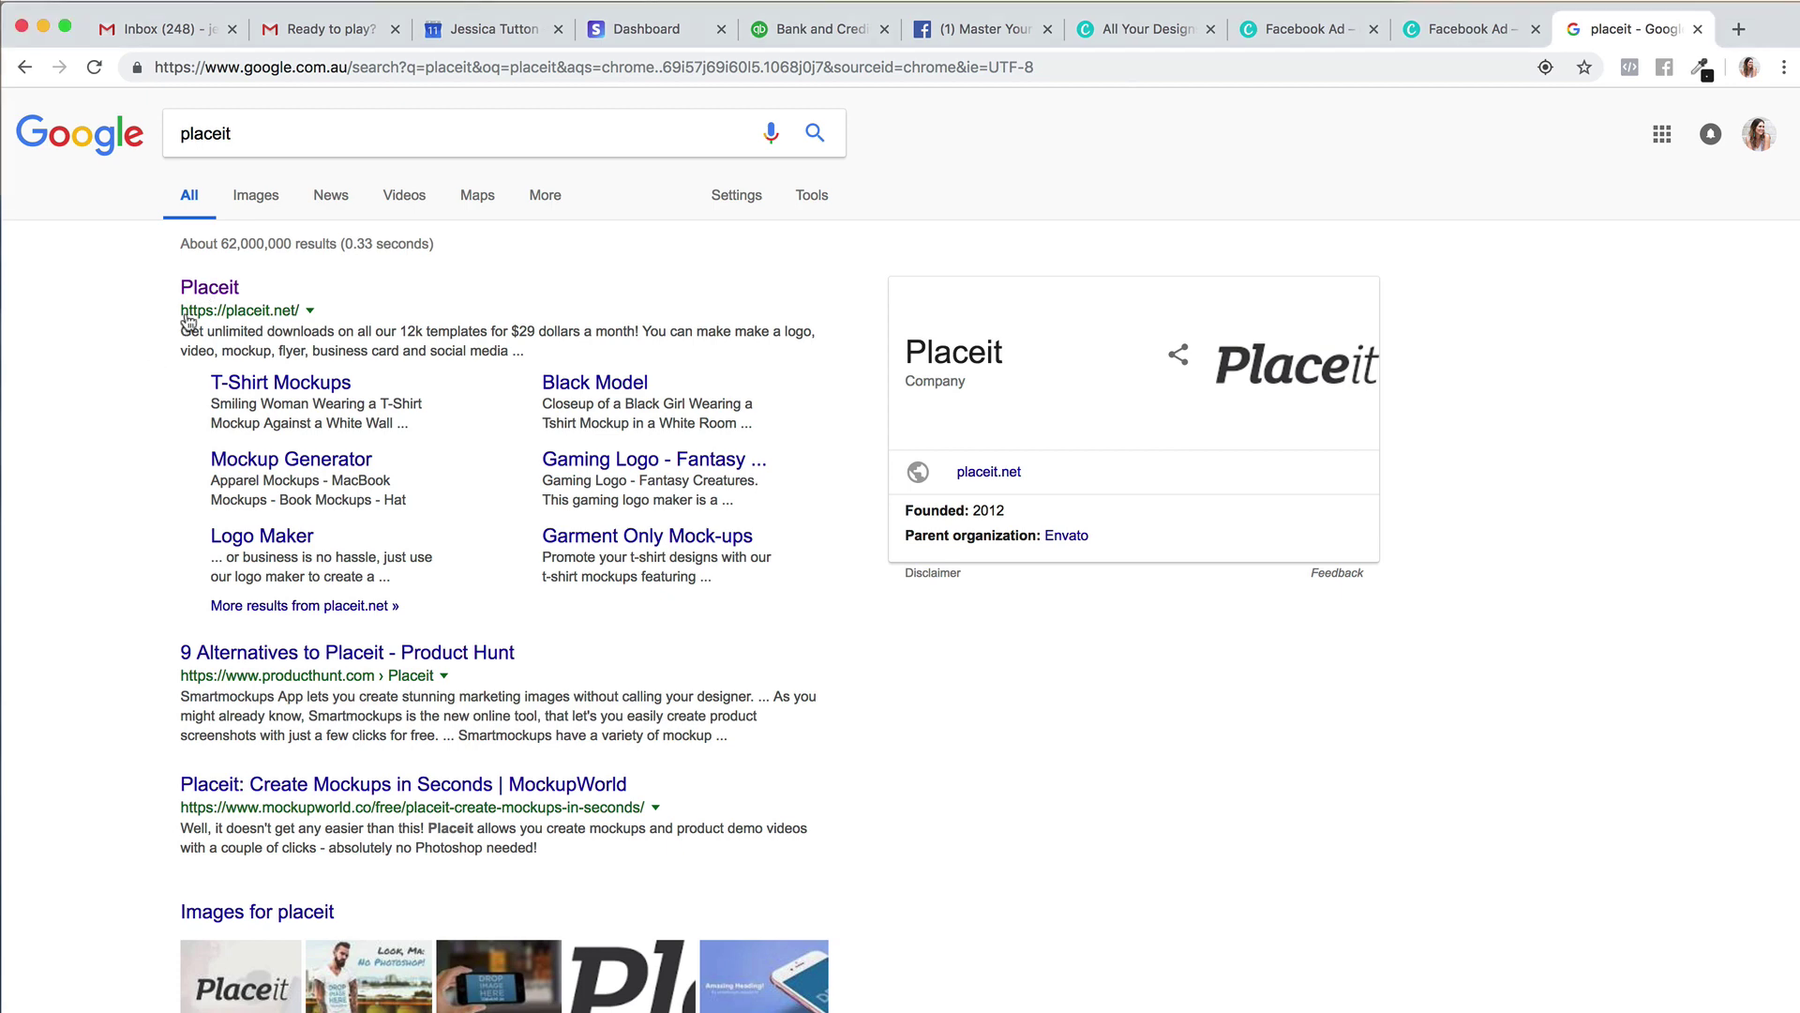
click(202, 290)
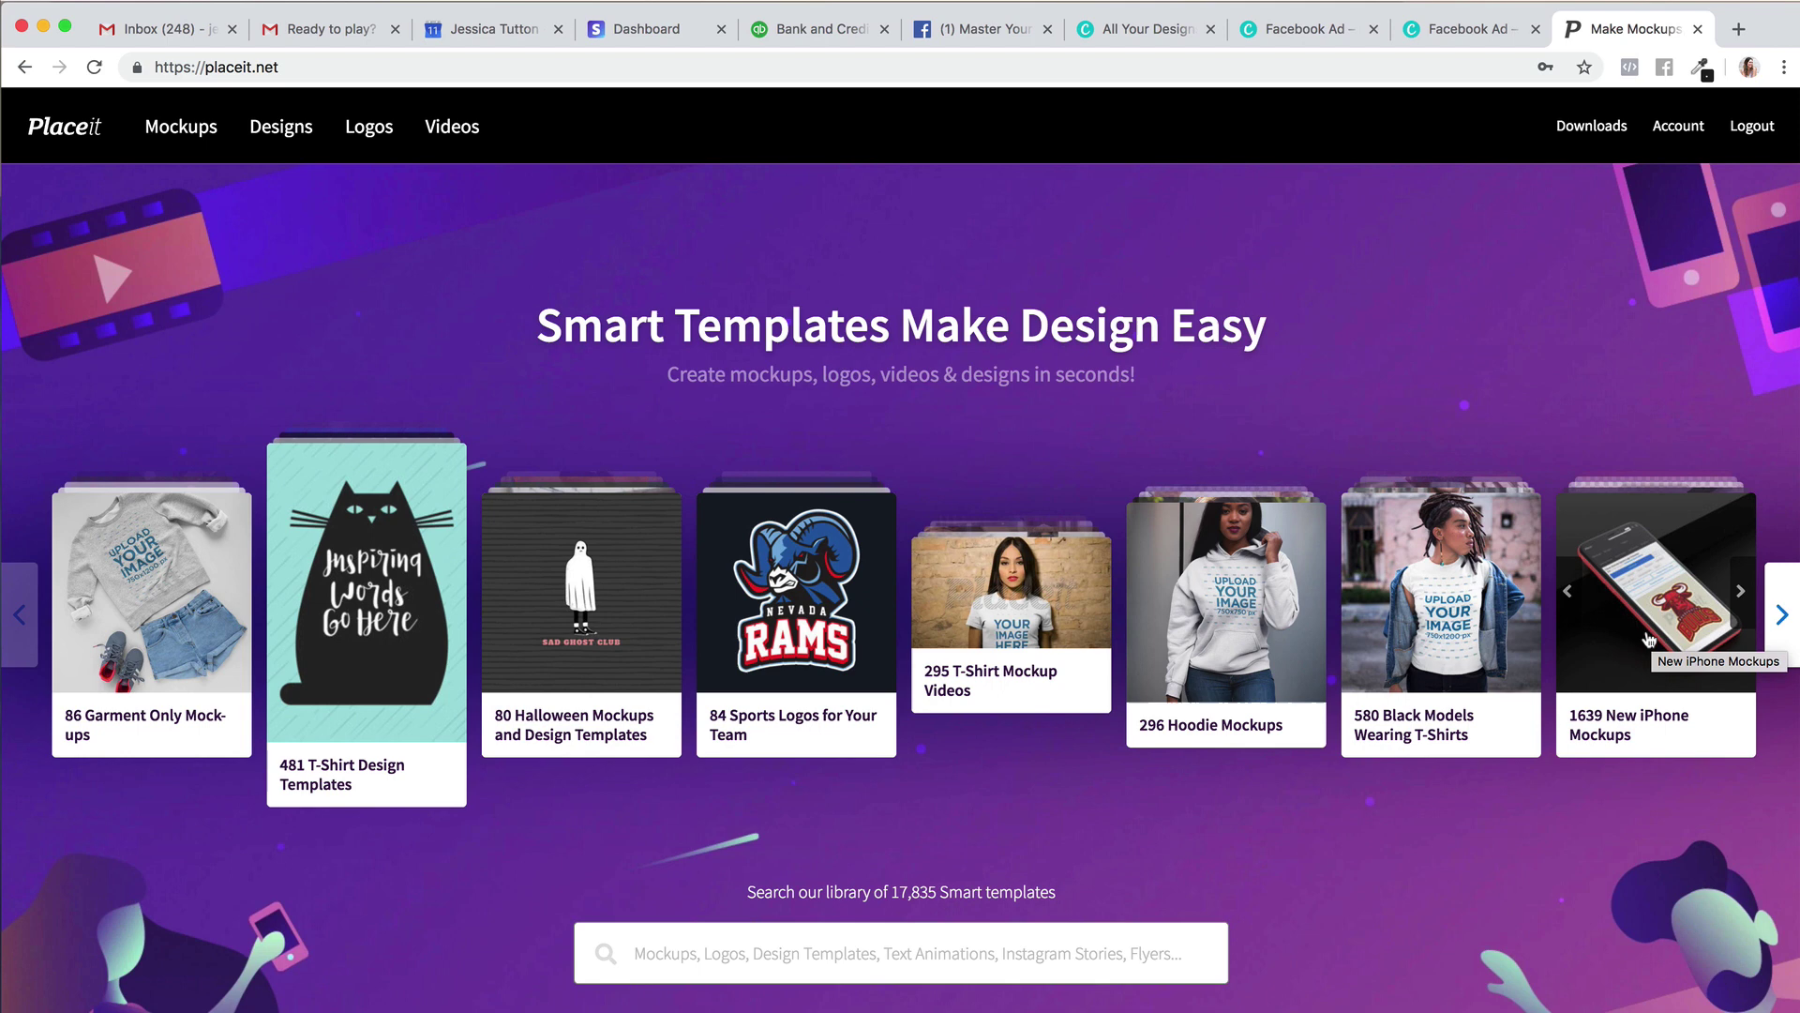
Search Placeit for 'e-book' and open the Hardcover Ebook Mockup Standing Over a Flat Surface.
click(931, 956)
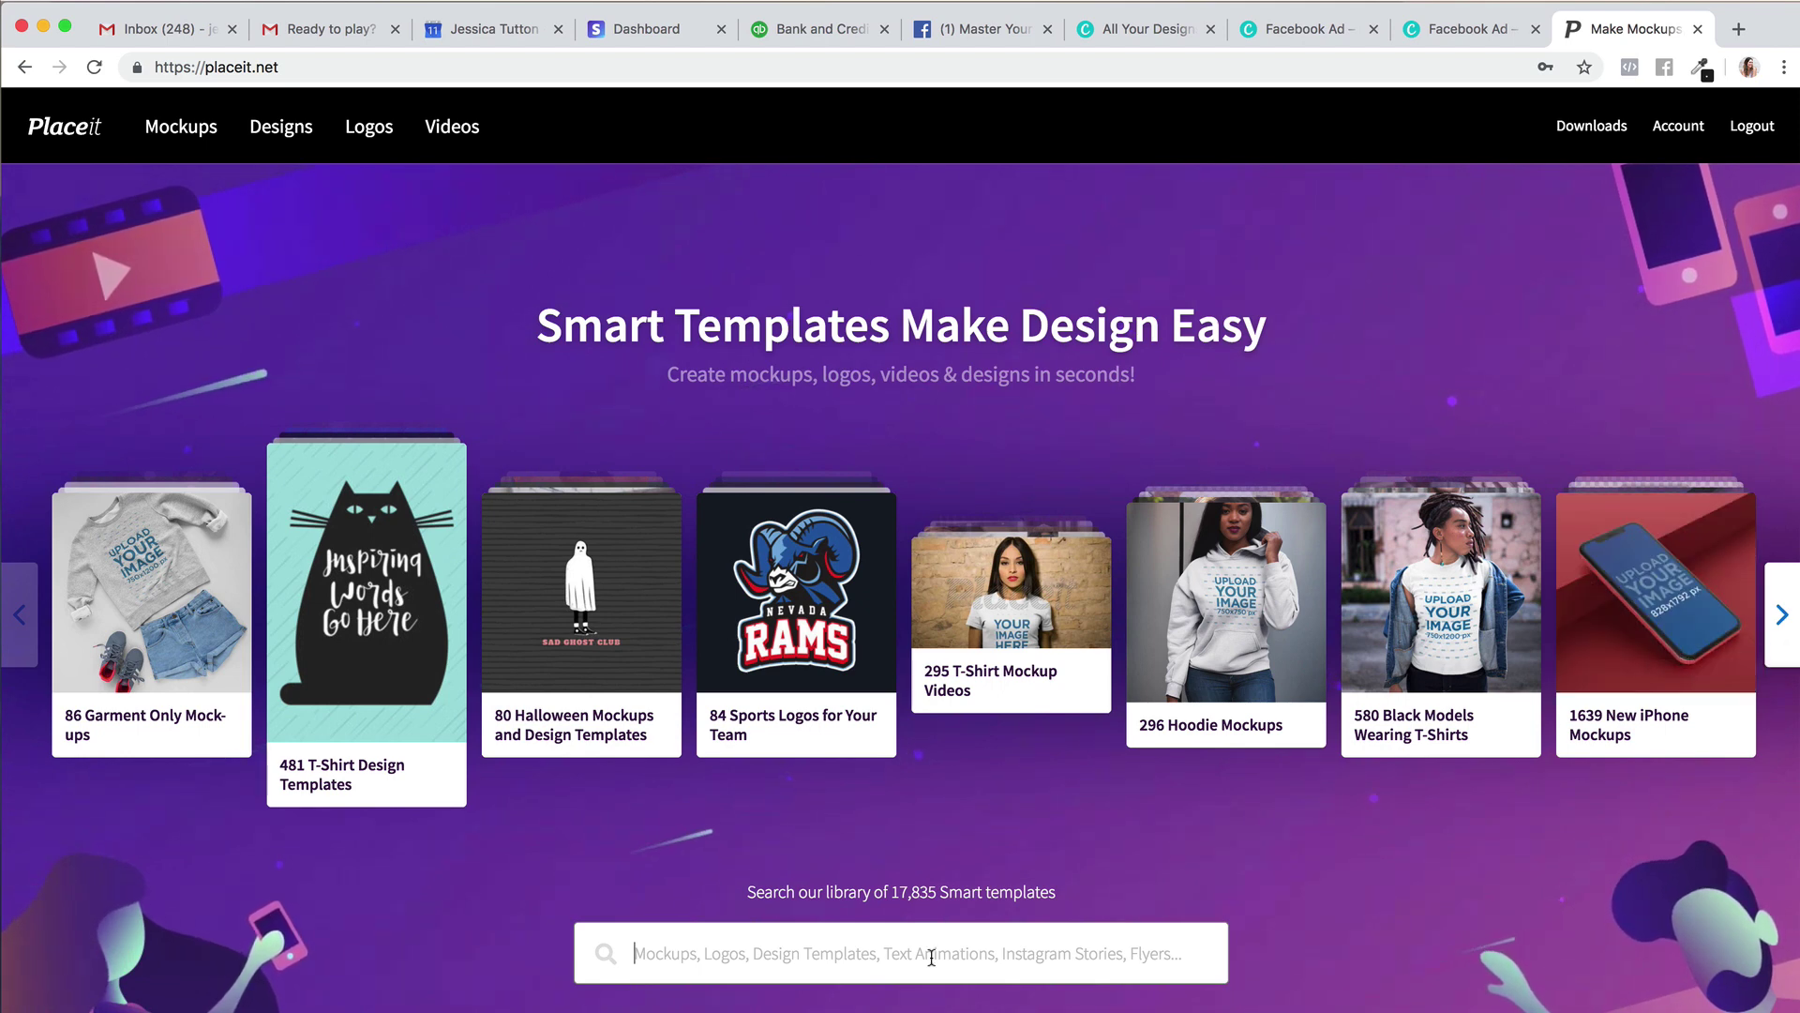
text(e-bo)
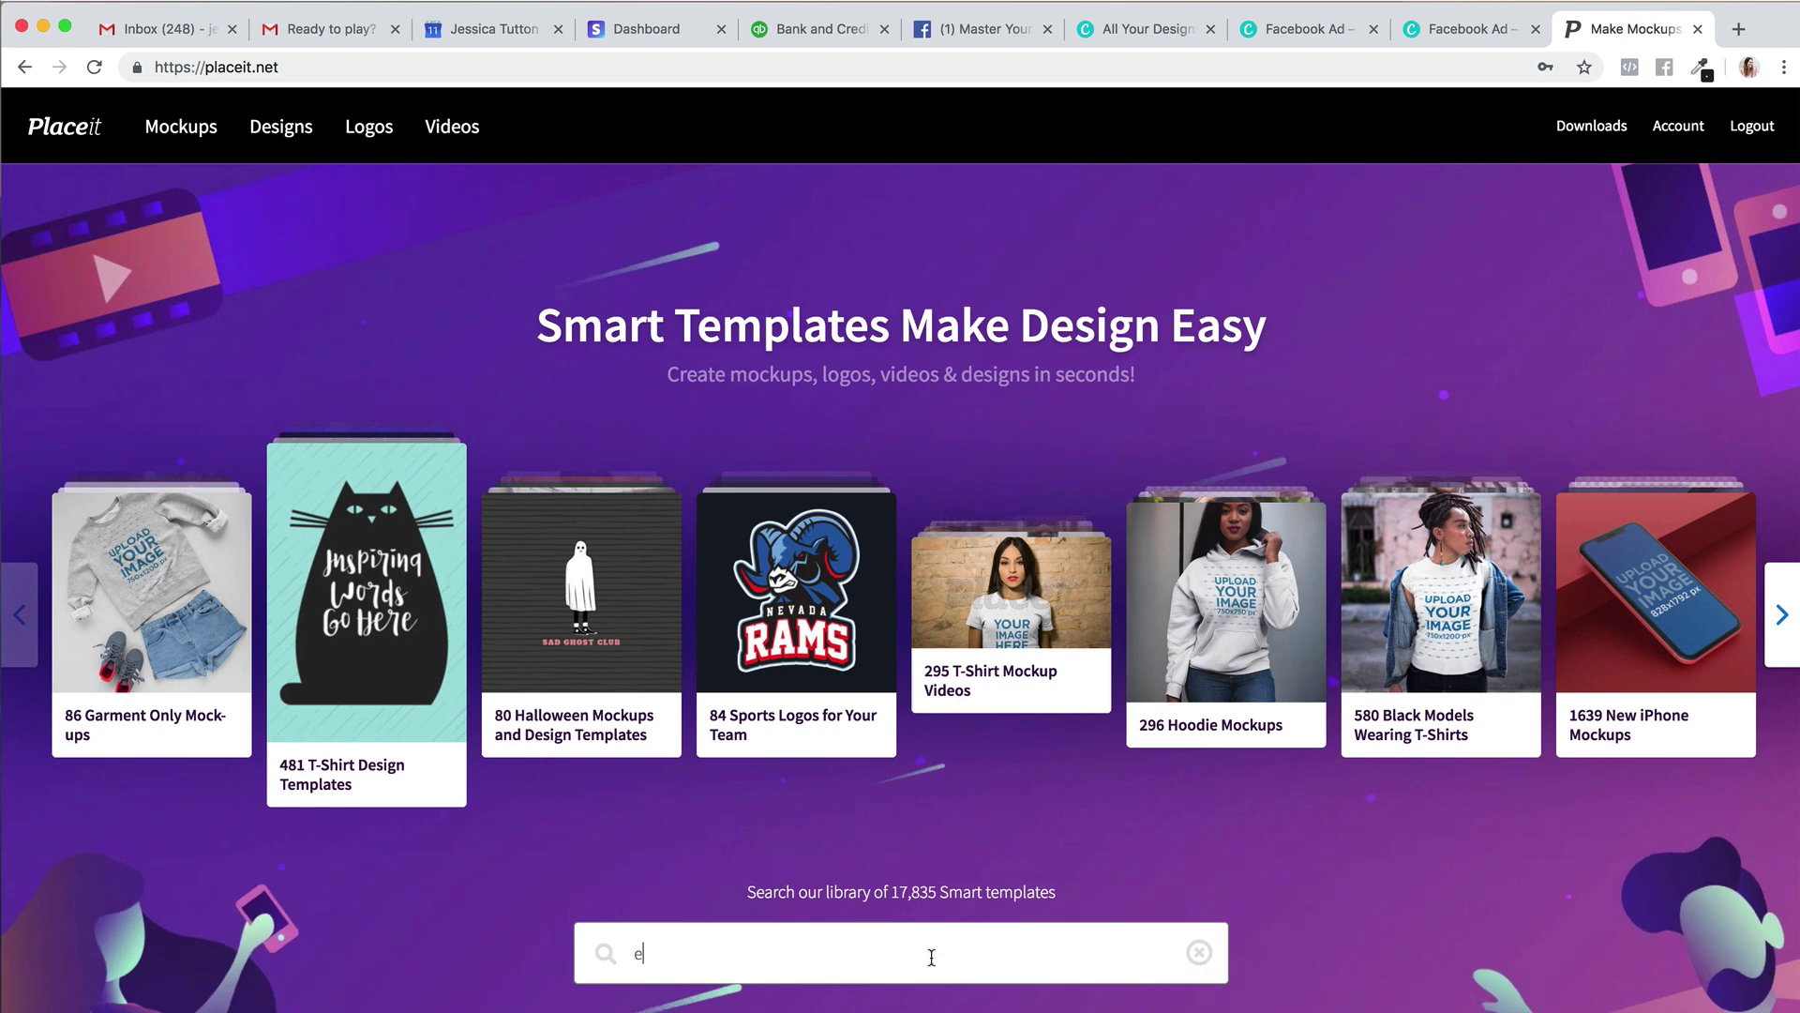
text(ok)
key(Return)
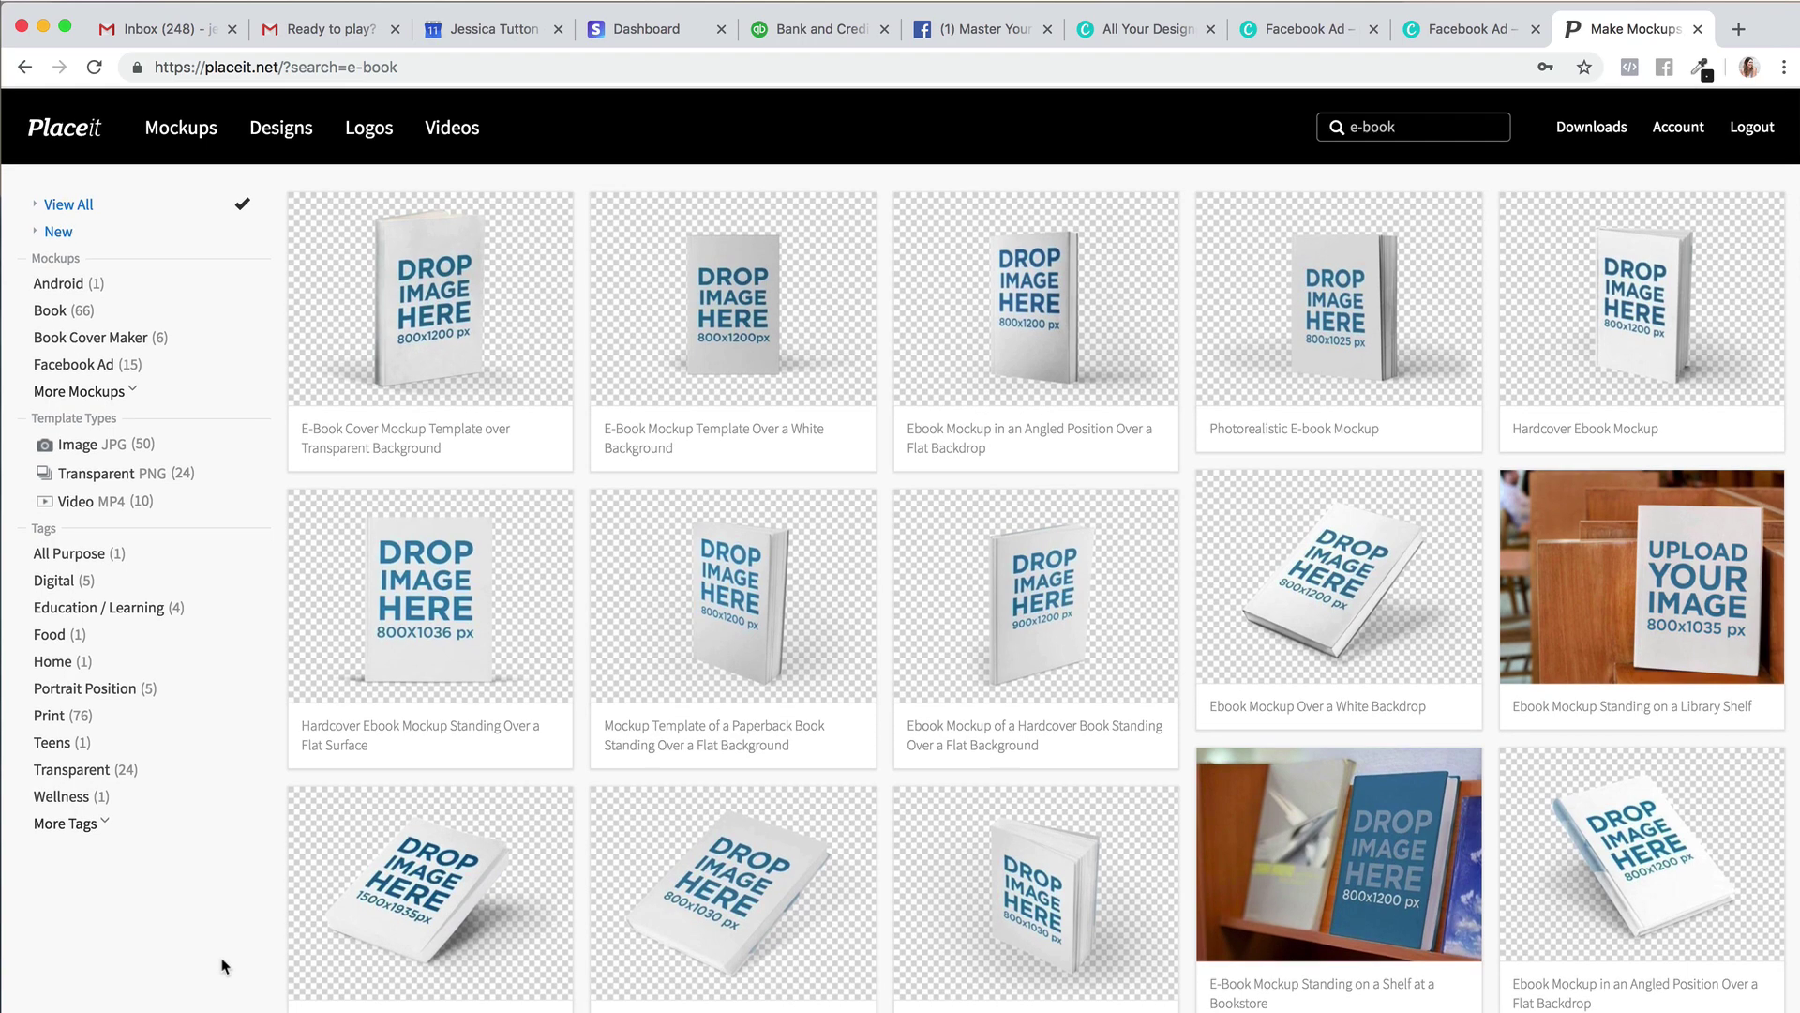
scroll(437, 638, down, 5)
scroll(436, 638, up, 5)
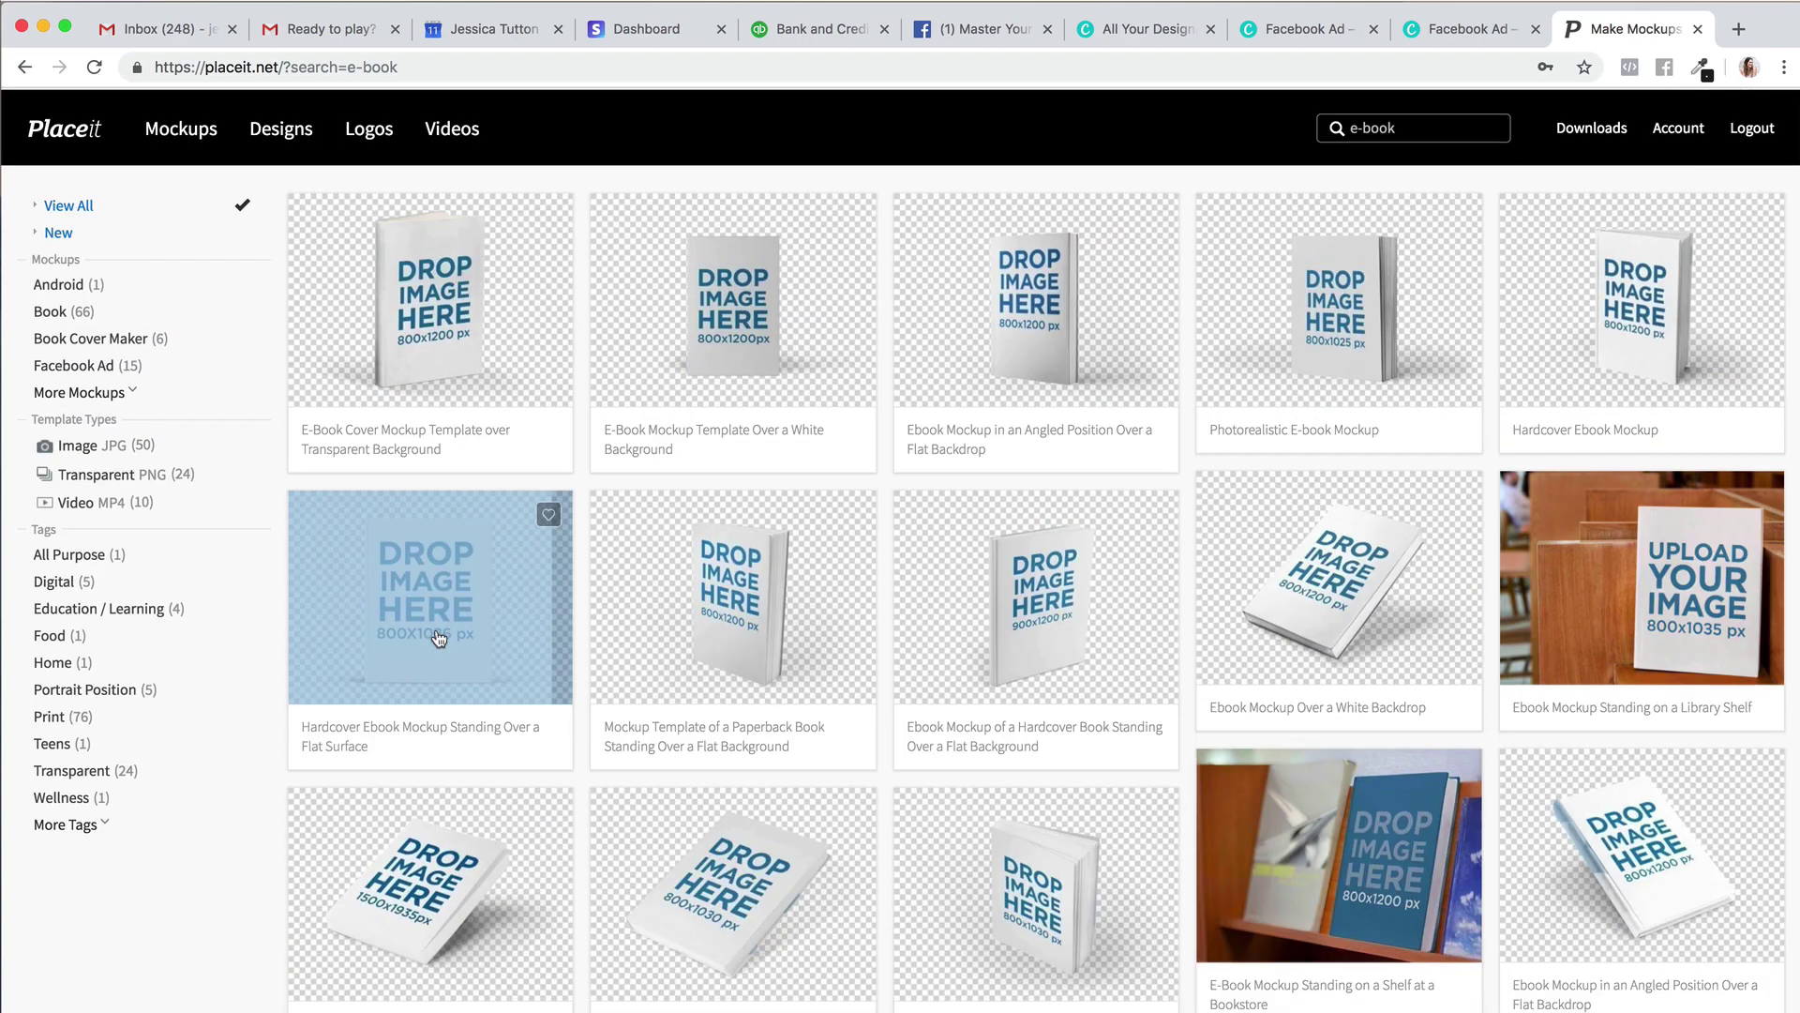
click(442, 638)
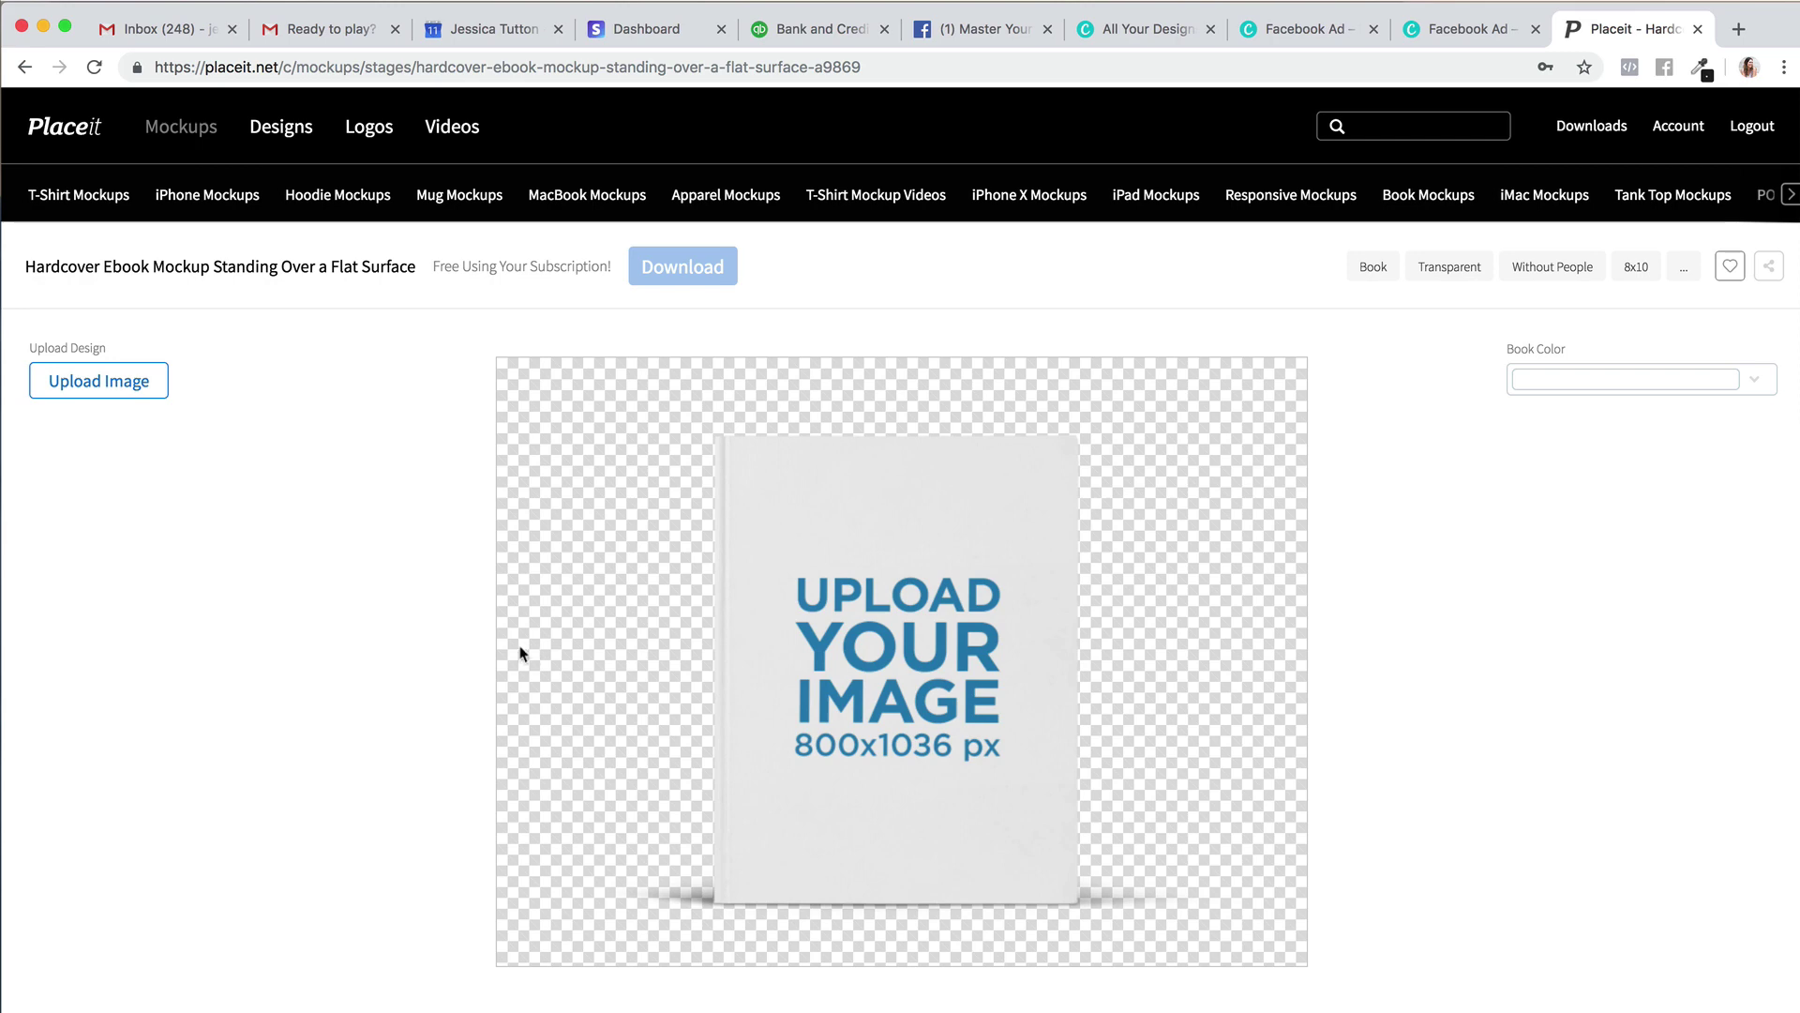
Upload the Desktop checklist screenshot as the book cover, zoom it in slightly, and crop.
click(126, 398)
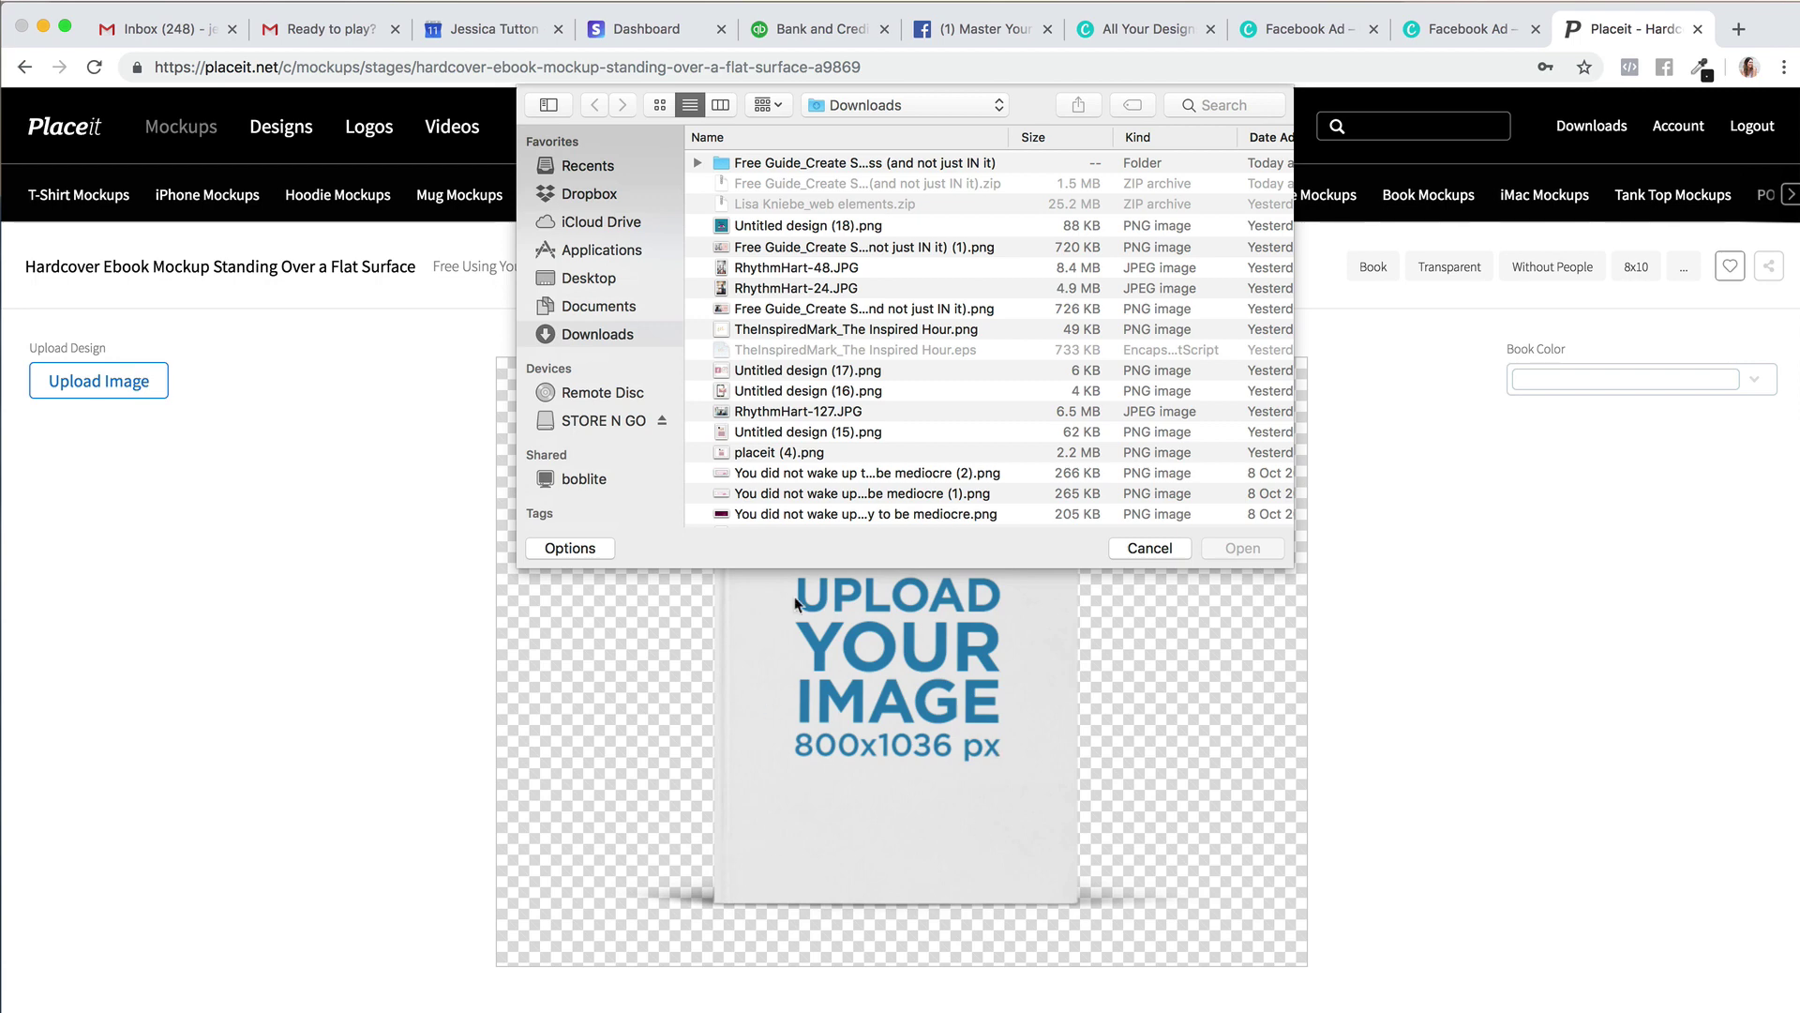
click(630, 279)
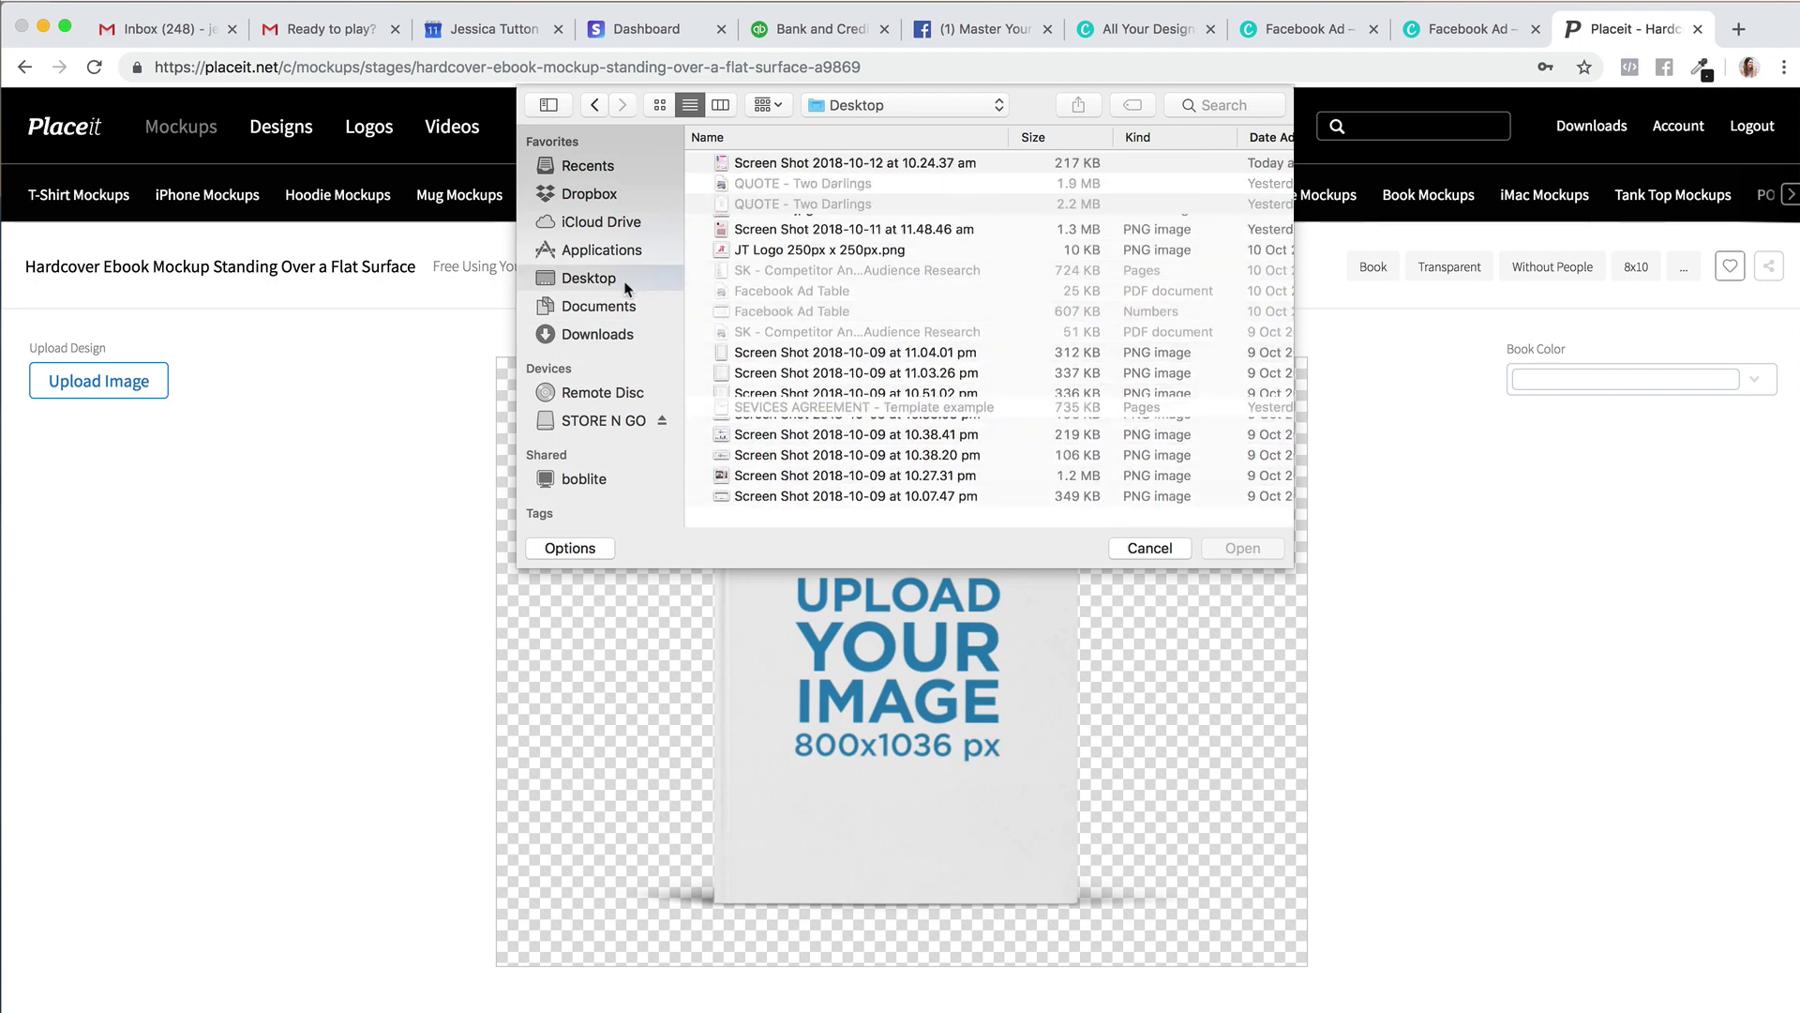
click(762, 162)
click(1243, 549)
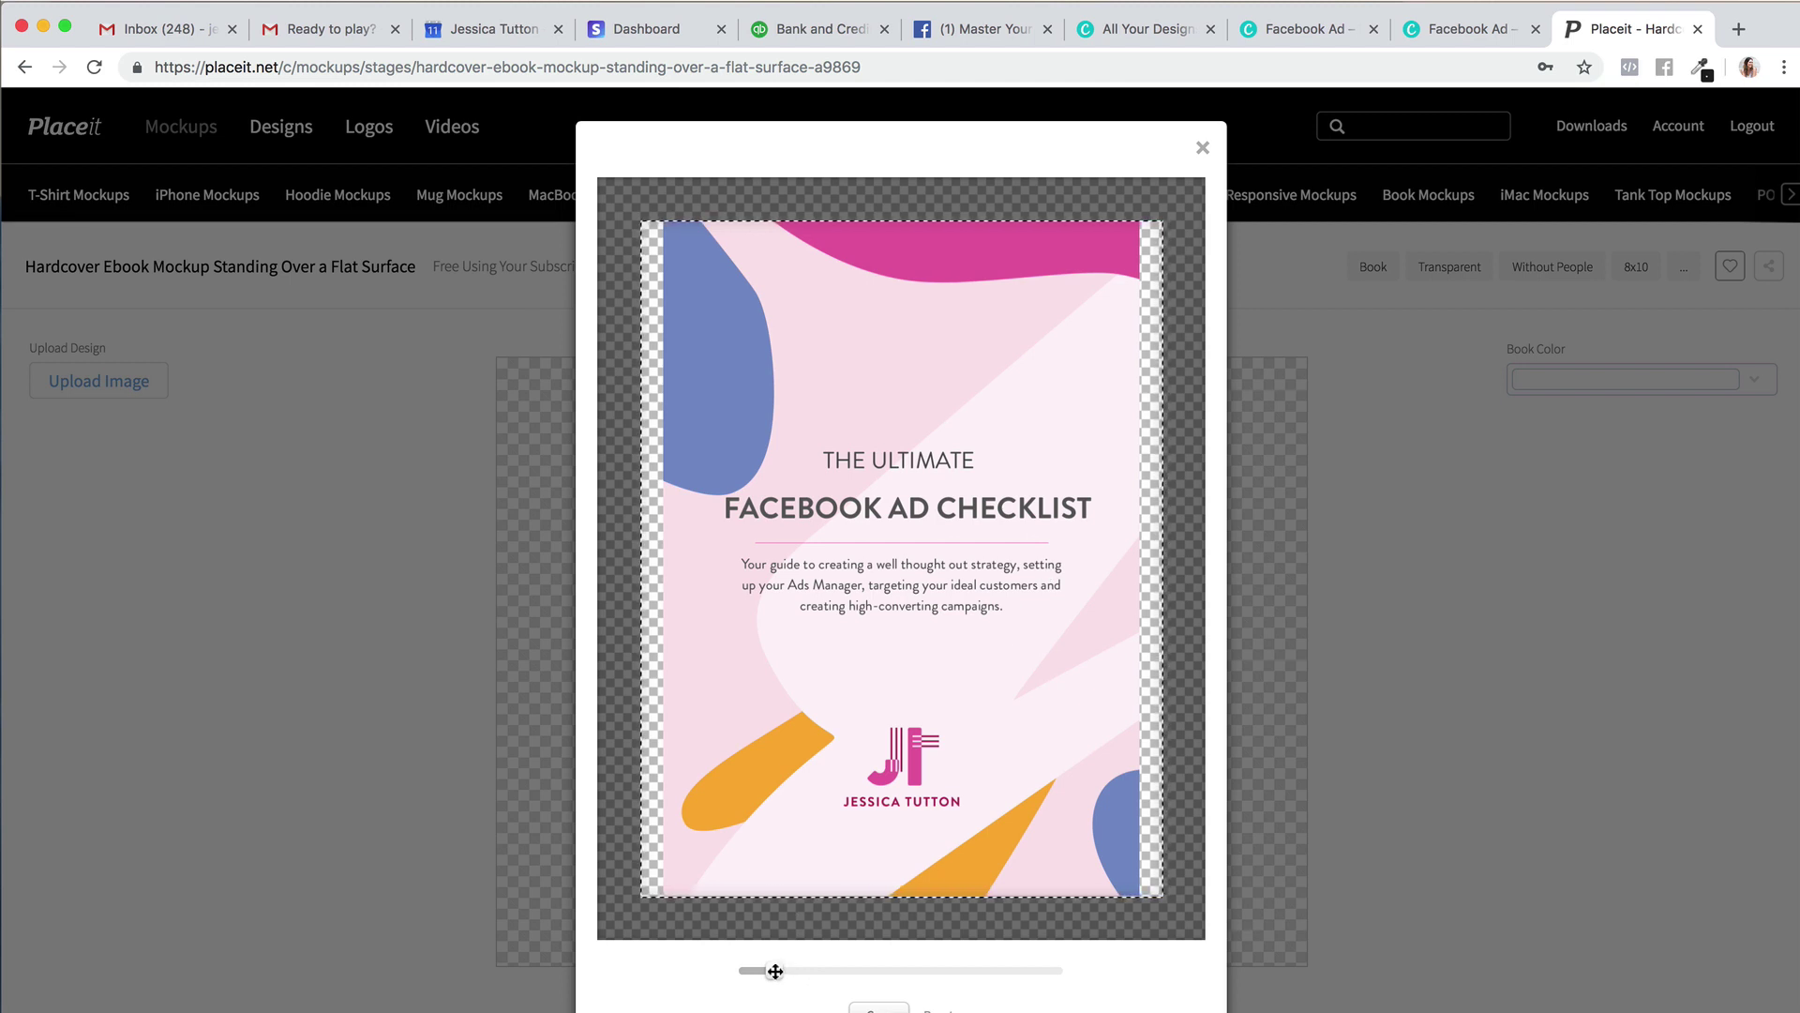
drag(775, 971, 782, 971)
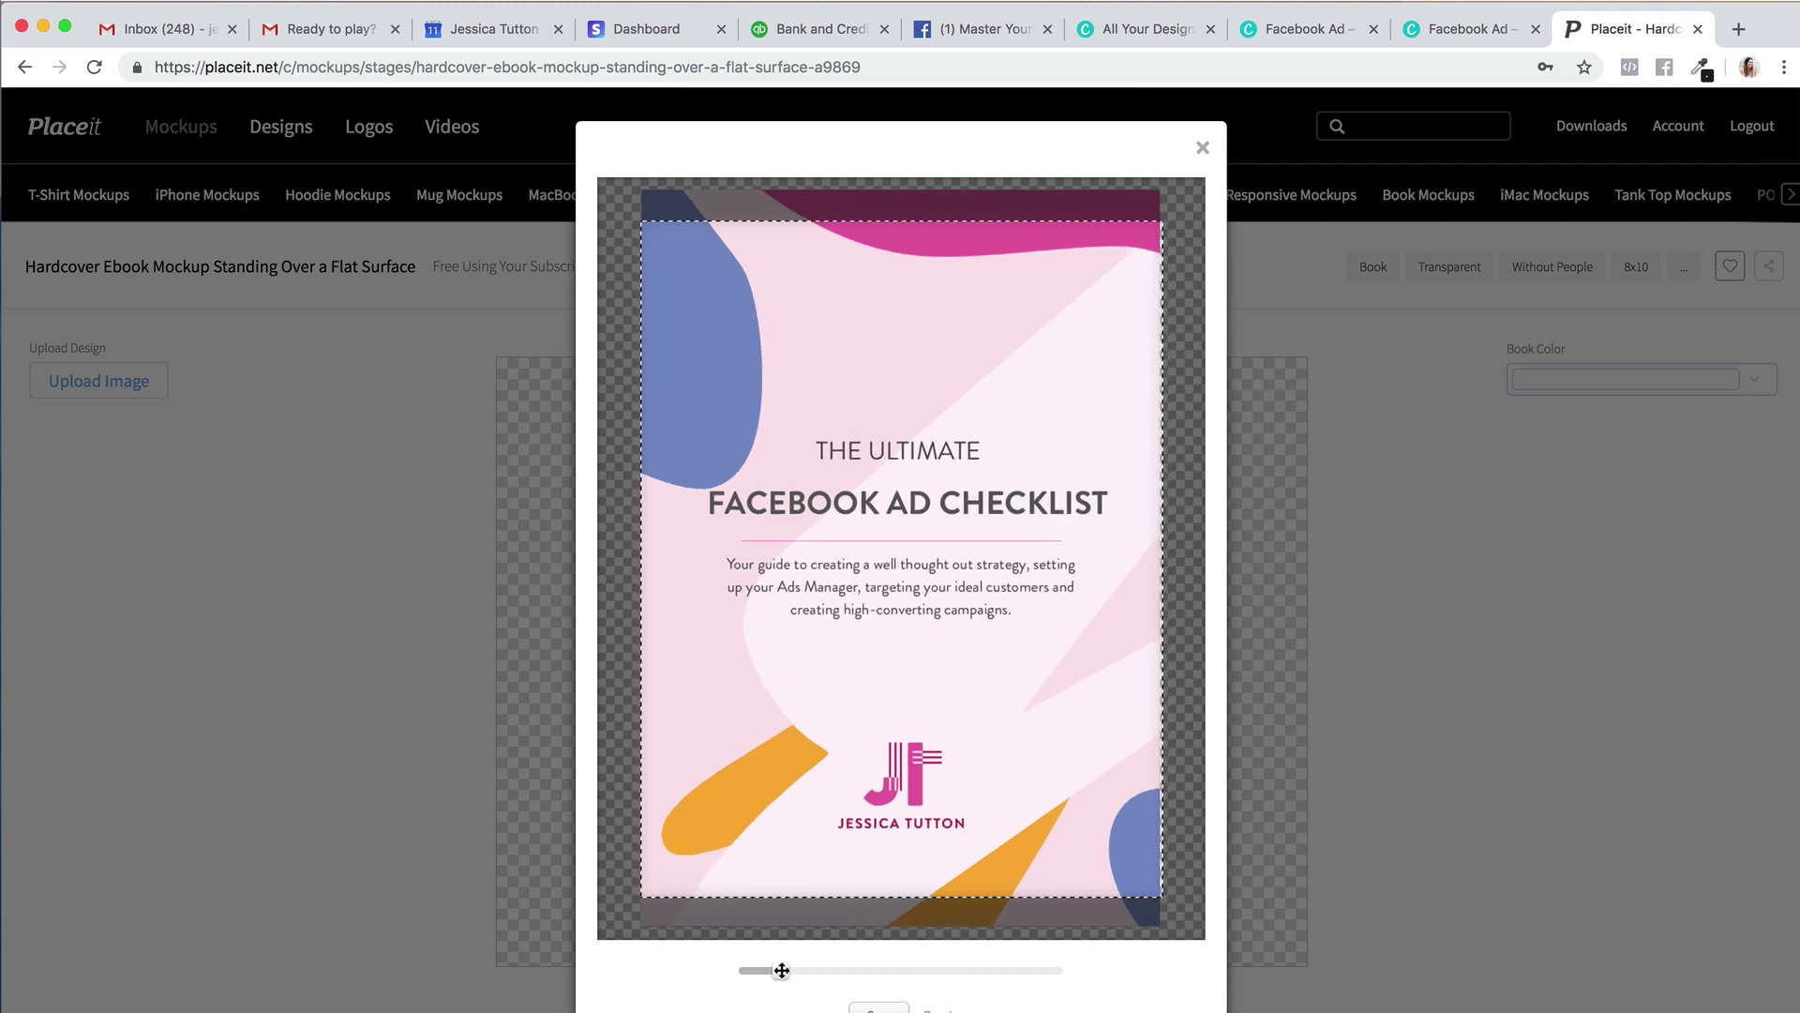
drag(781, 970, 783, 971)
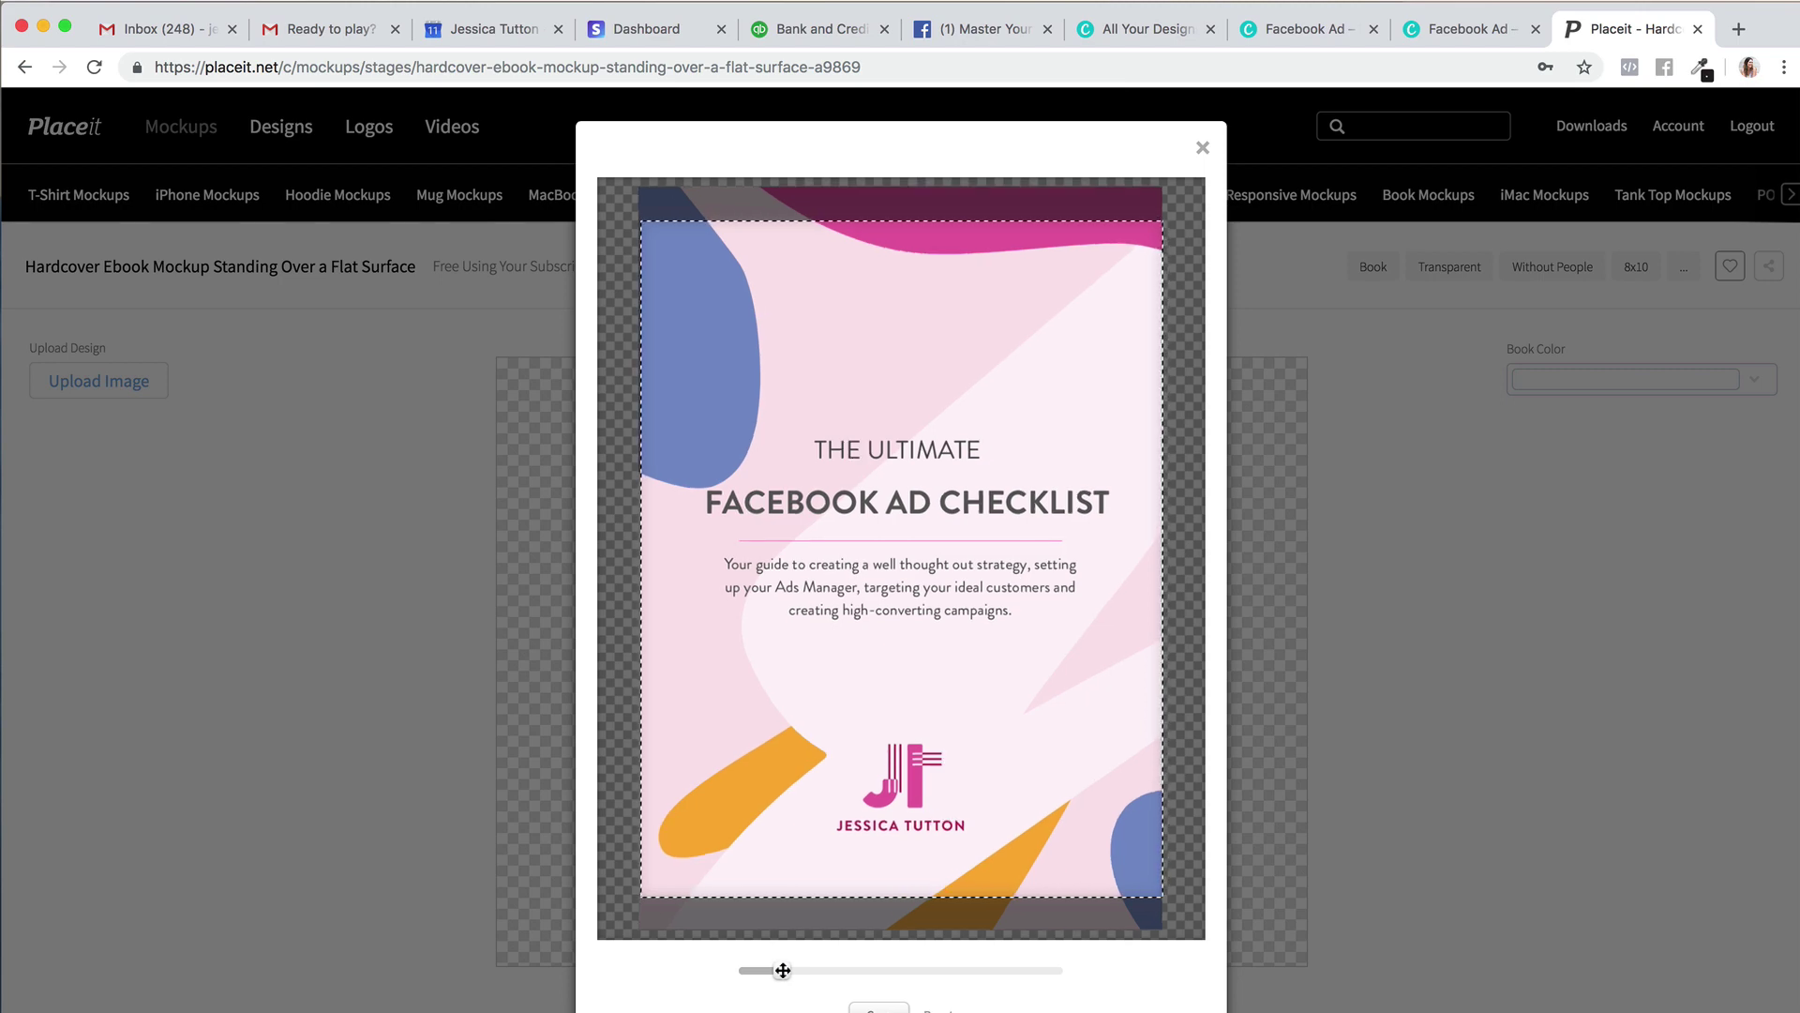
scroll(782, 970, down, 1)
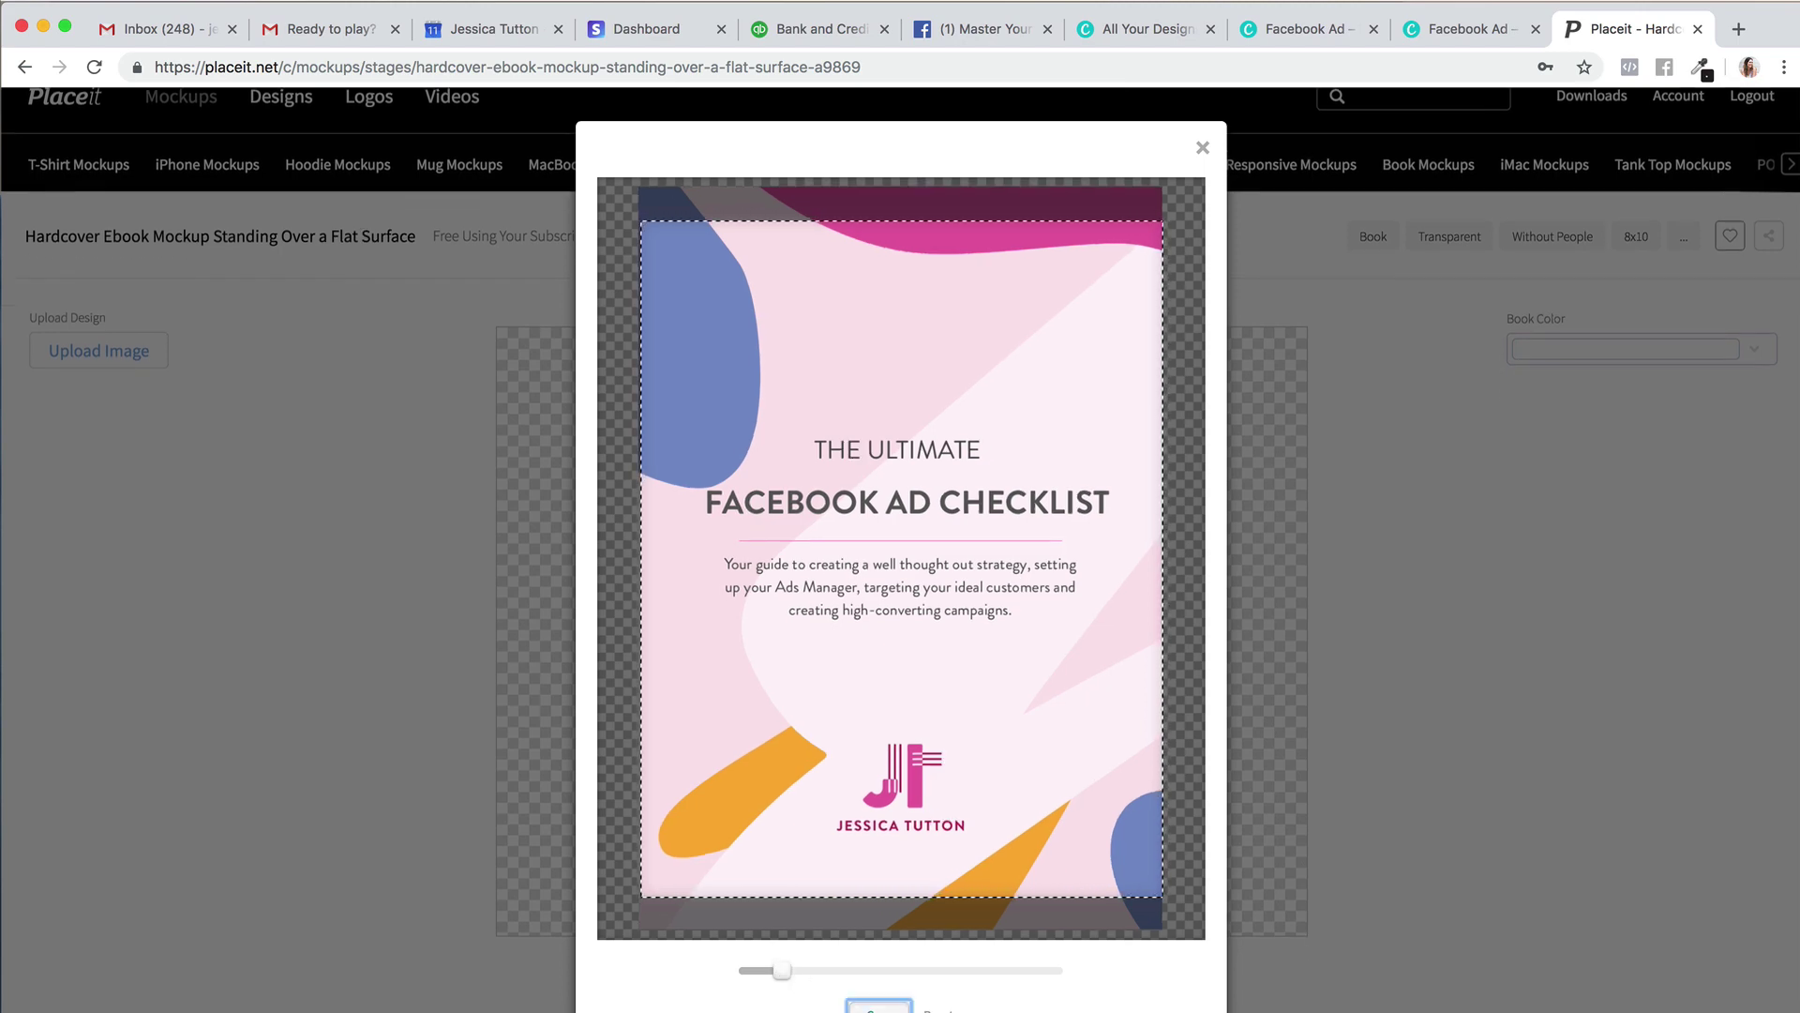
click(877, 1006)
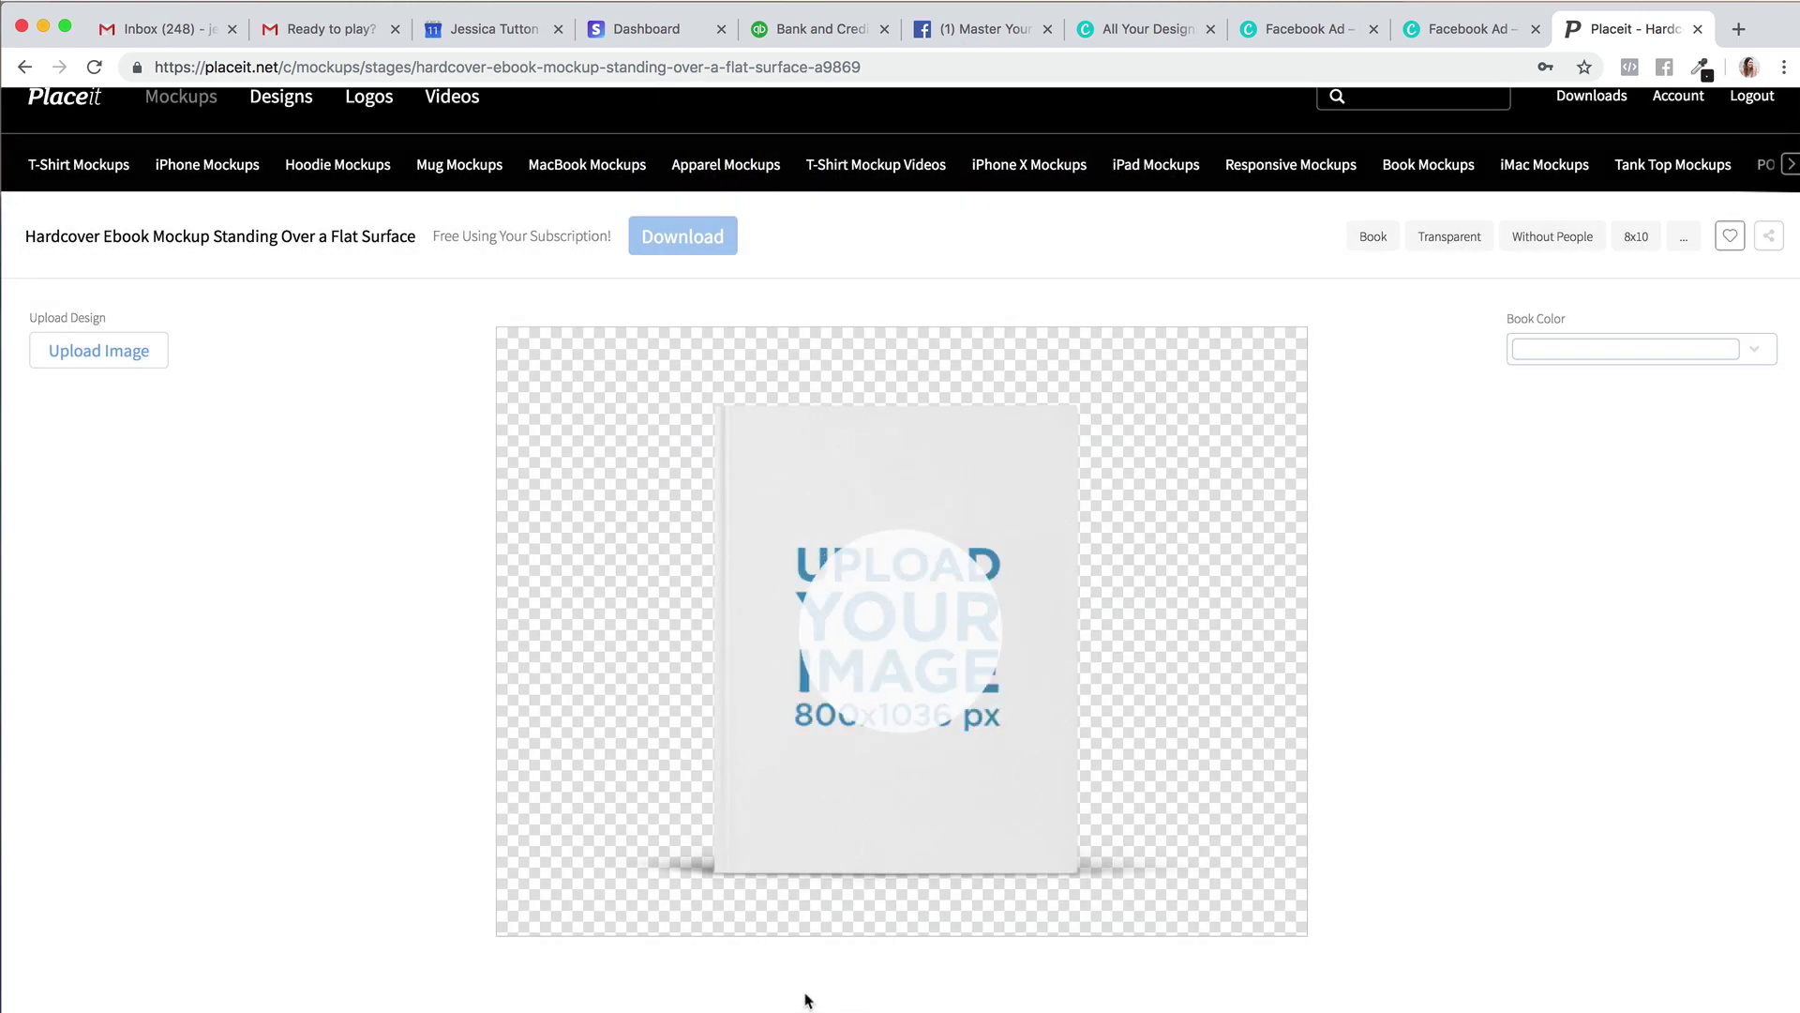
Let the hardcover mockup render with the checklist cover, then view and dismiss the download options.
scroll(804, 1002, up, 1)
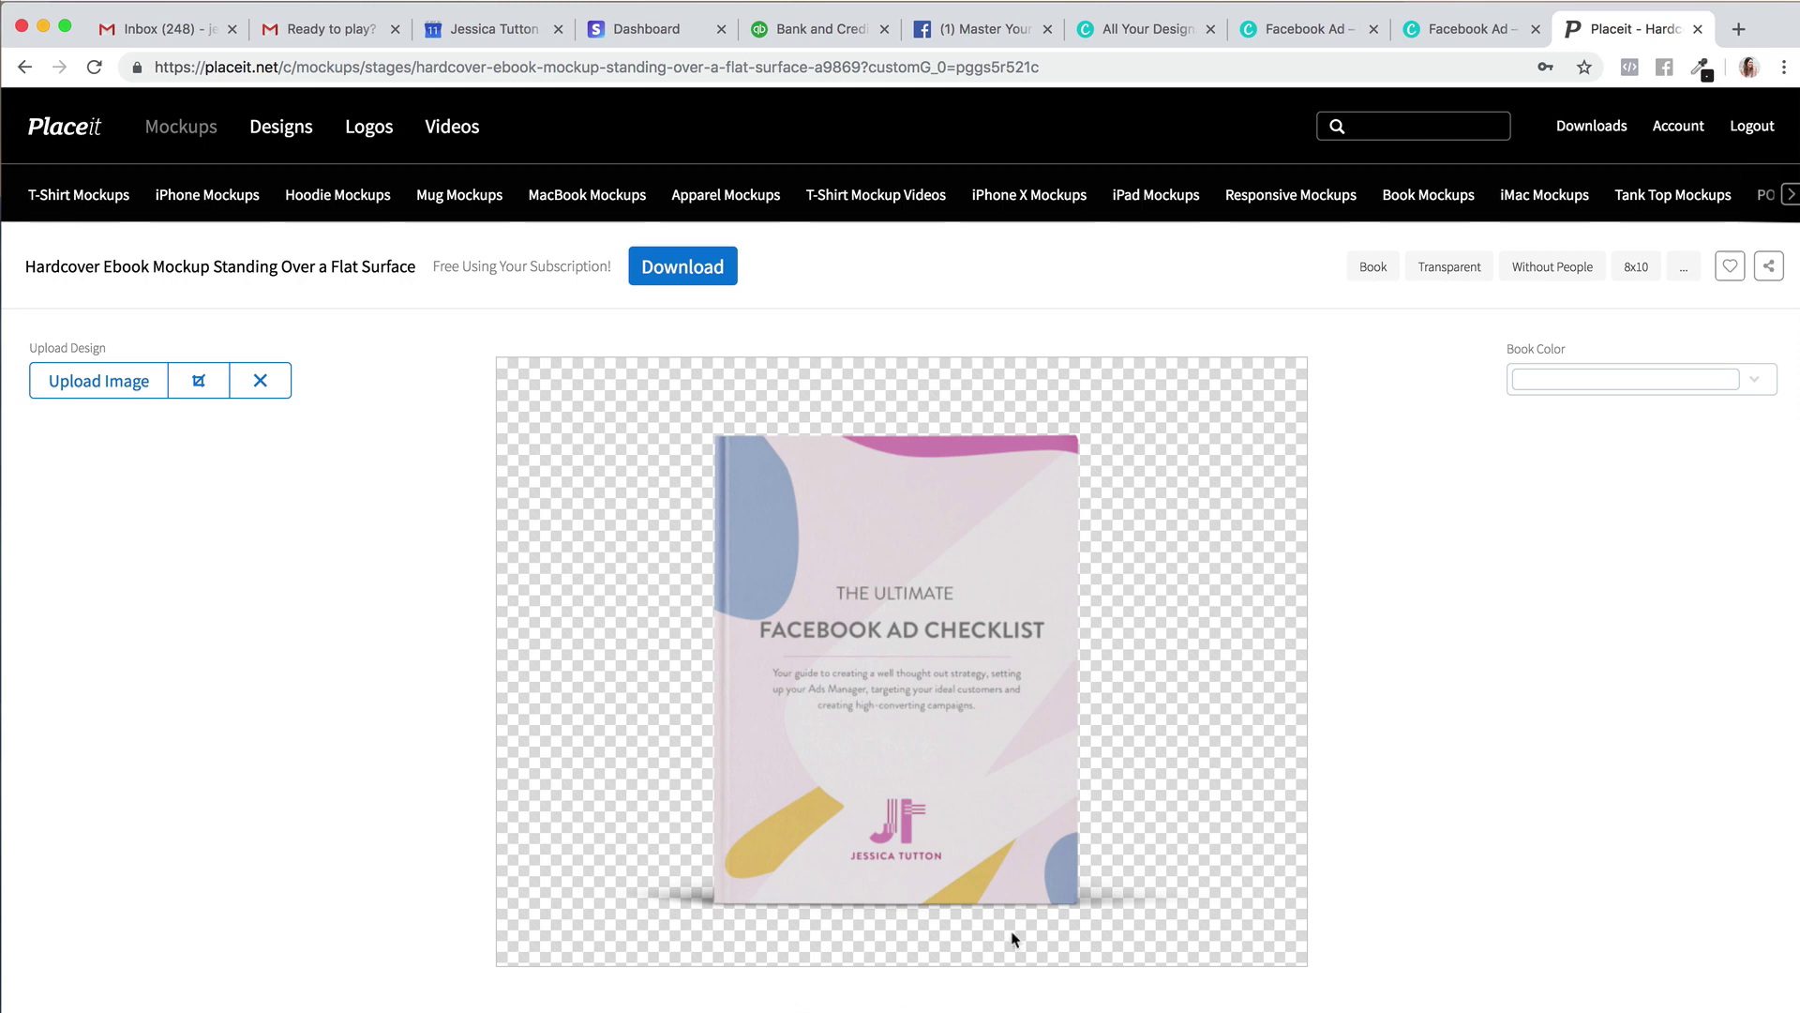
click(681, 281)
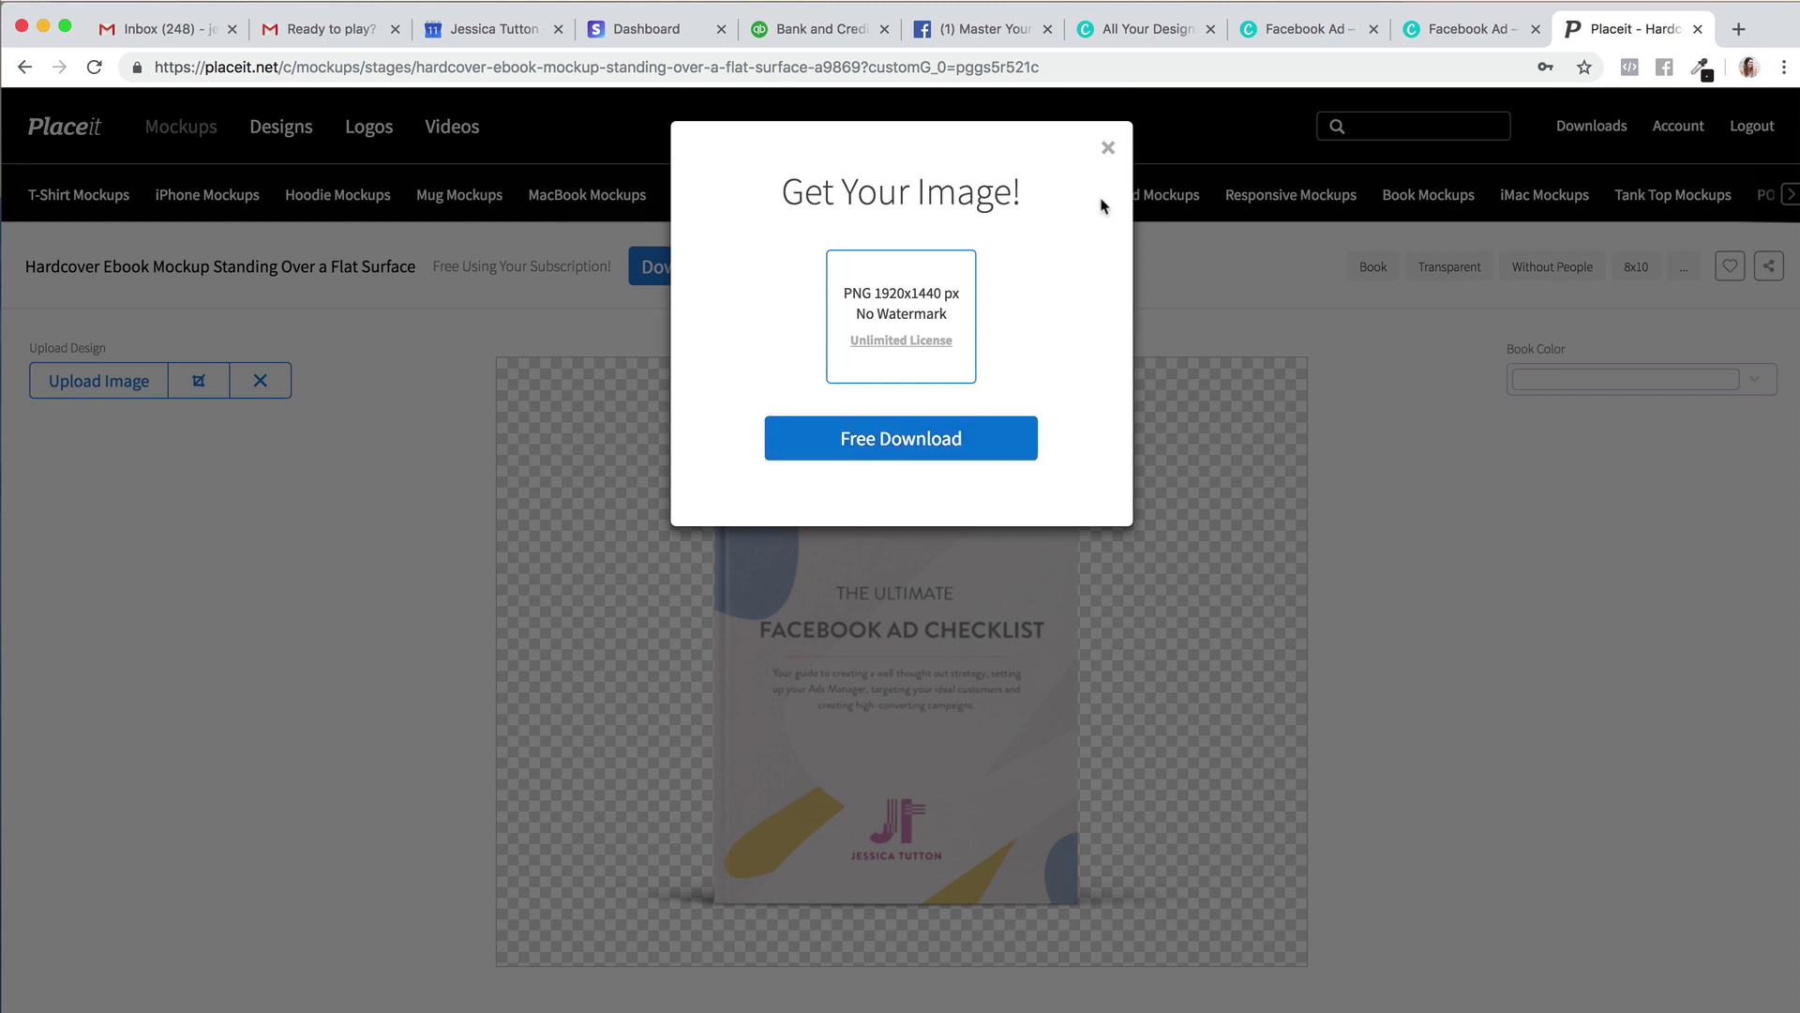
click(1108, 151)
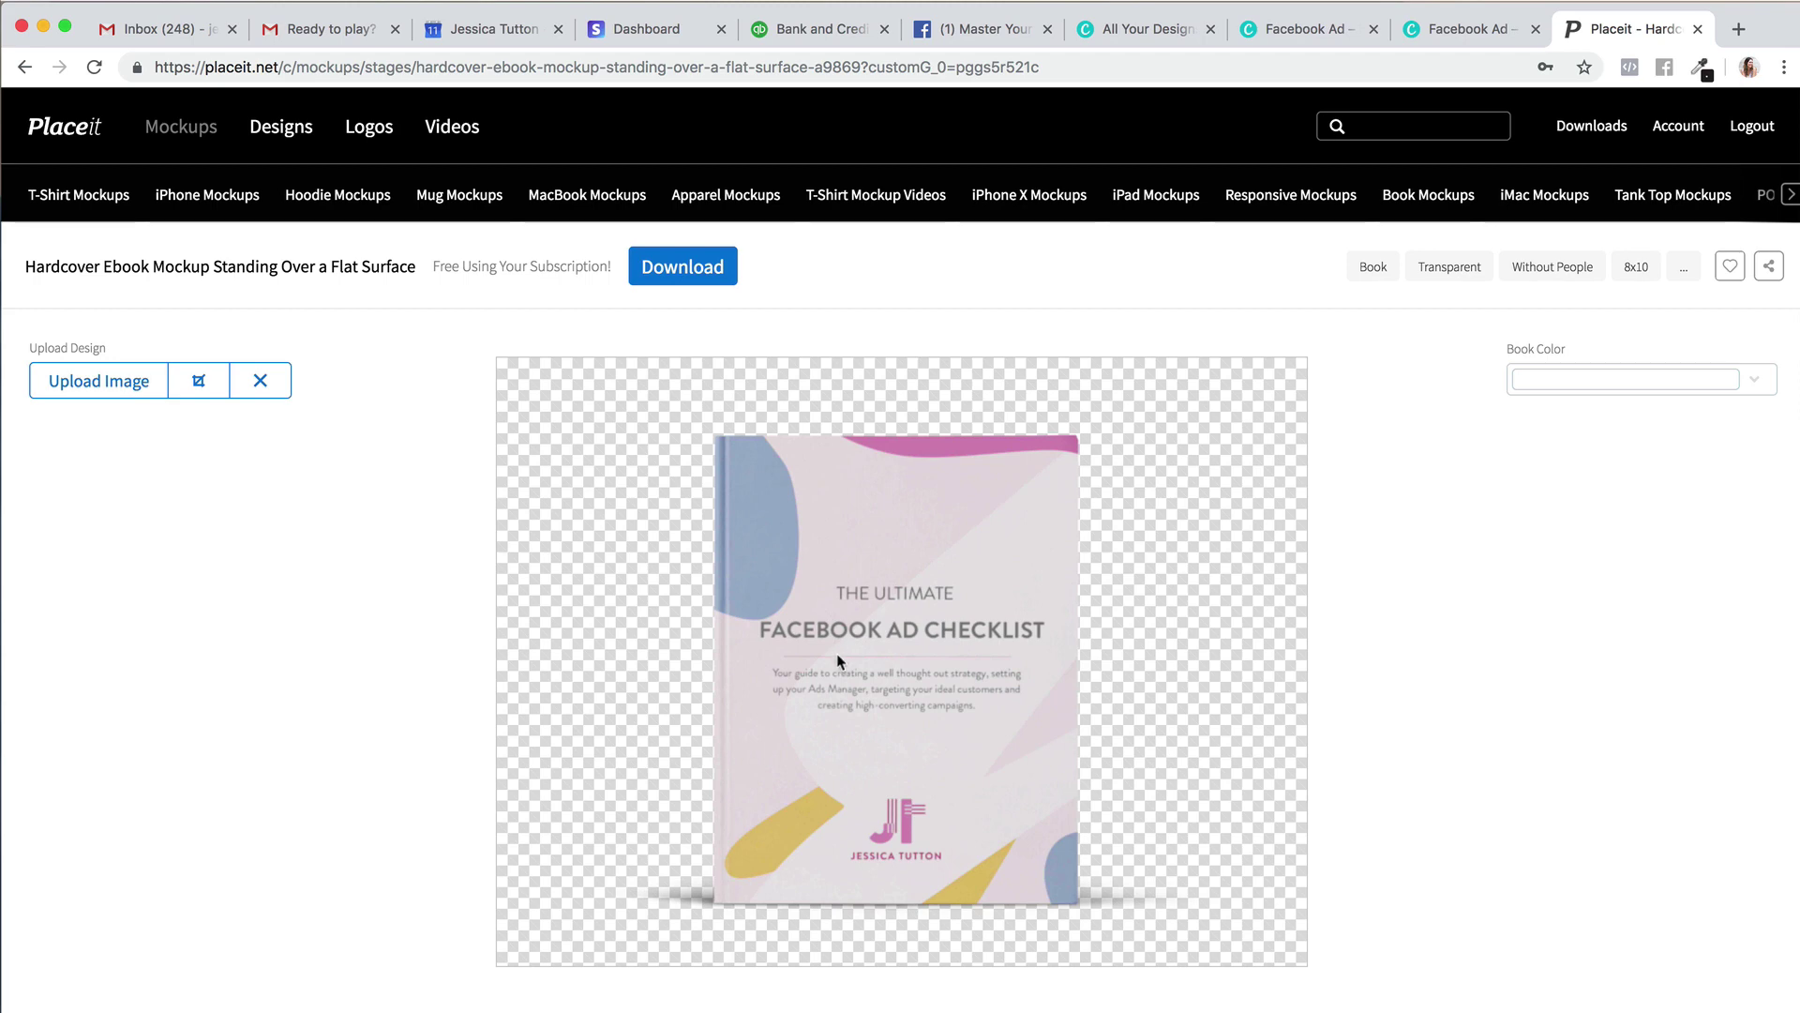
Search Placeit templates for 'ipad'.
scroll(1369, 141, down, 1)
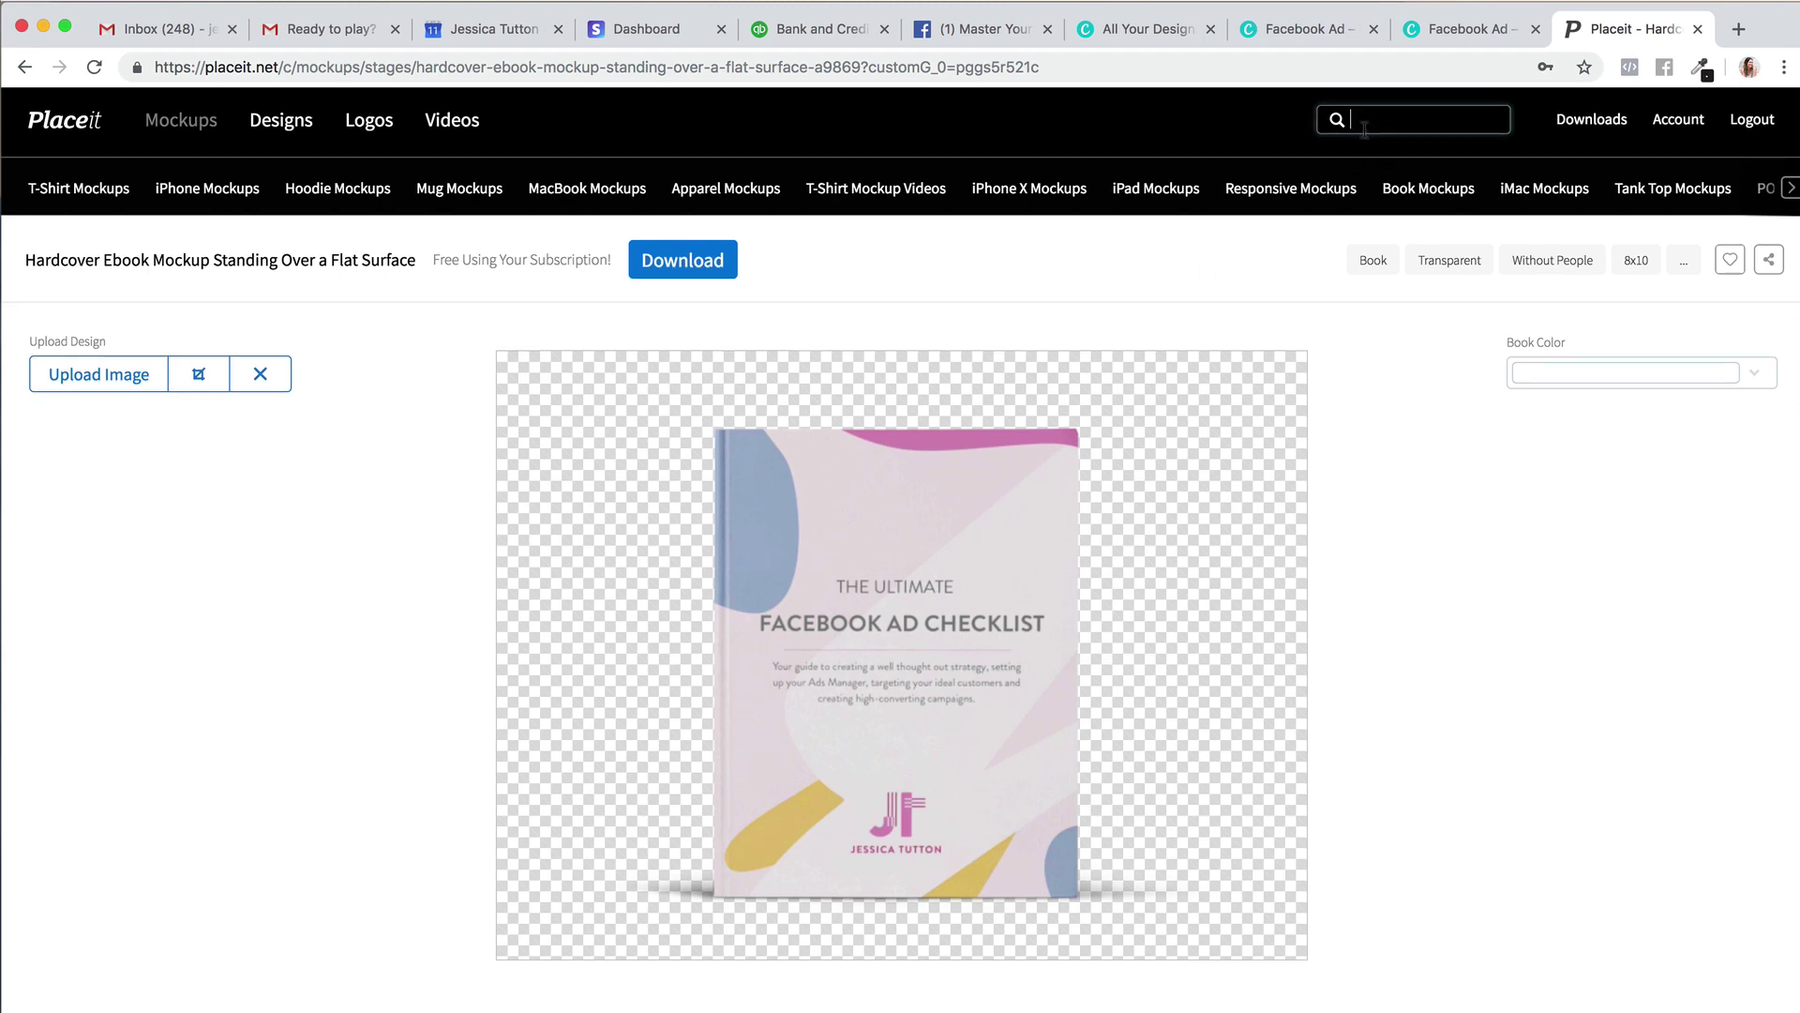
click(1364, 129)
text(ipad)
key(Return)
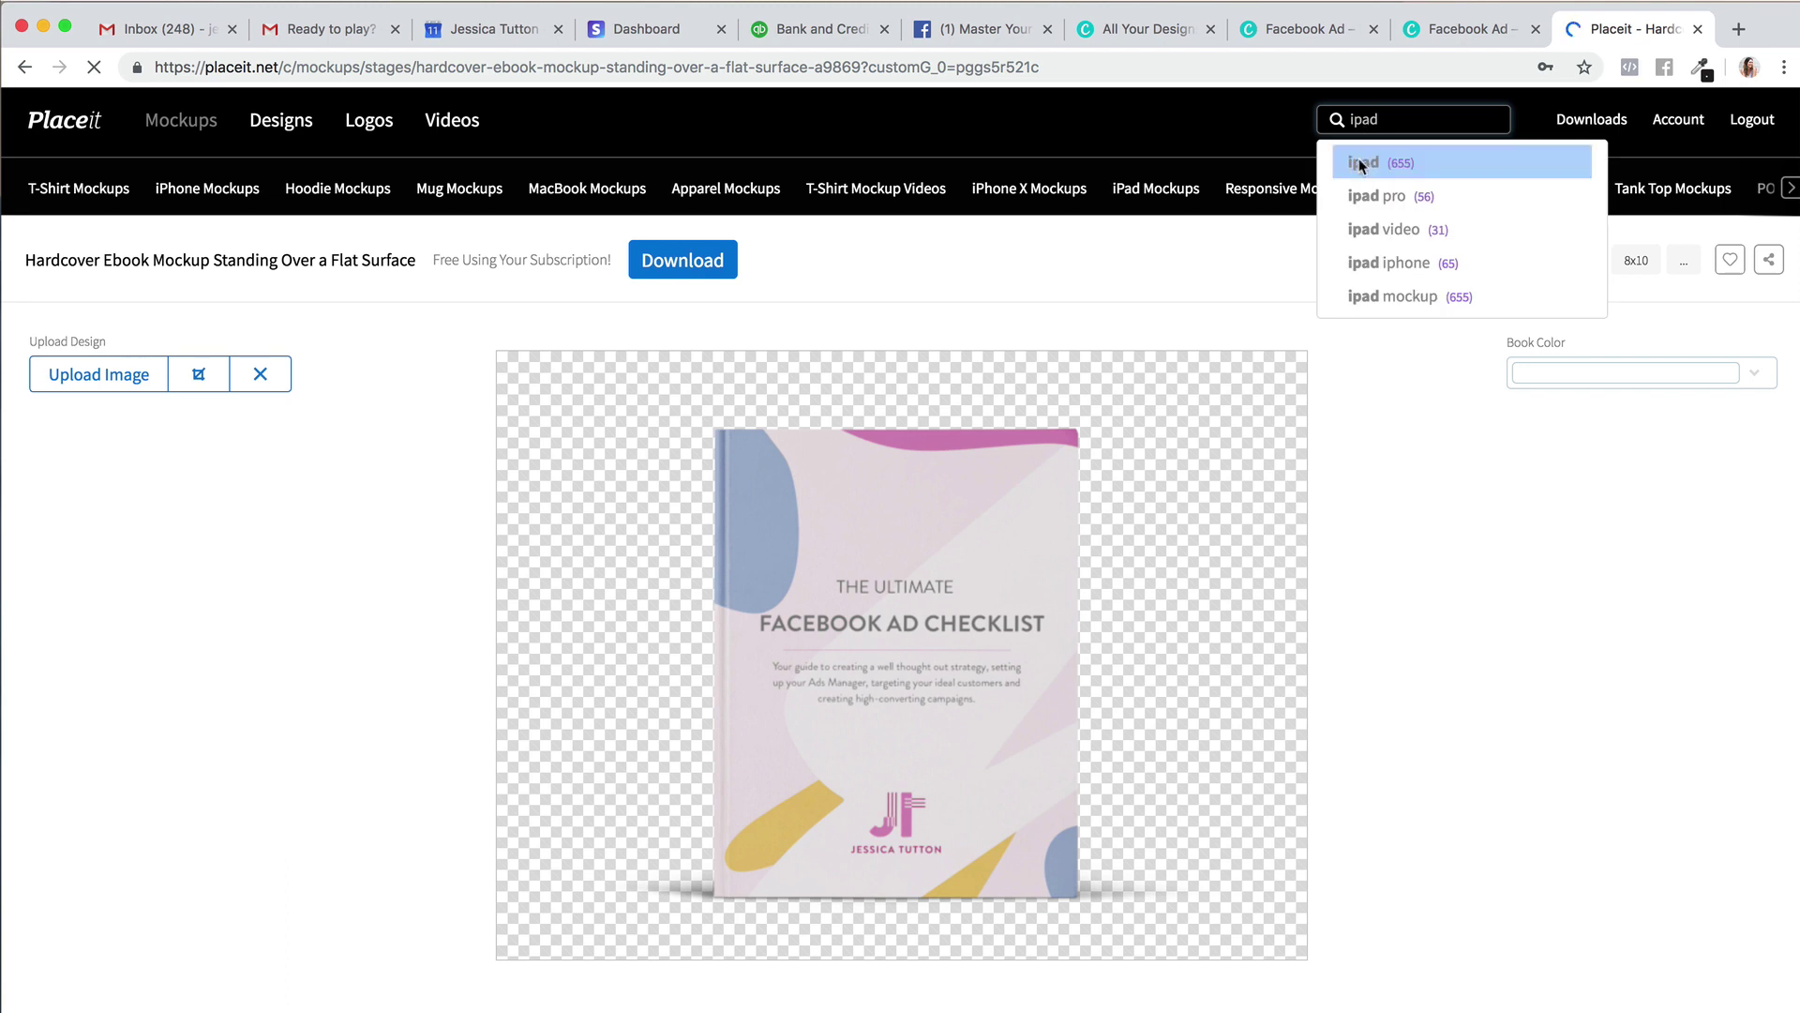
click(1365, 162)
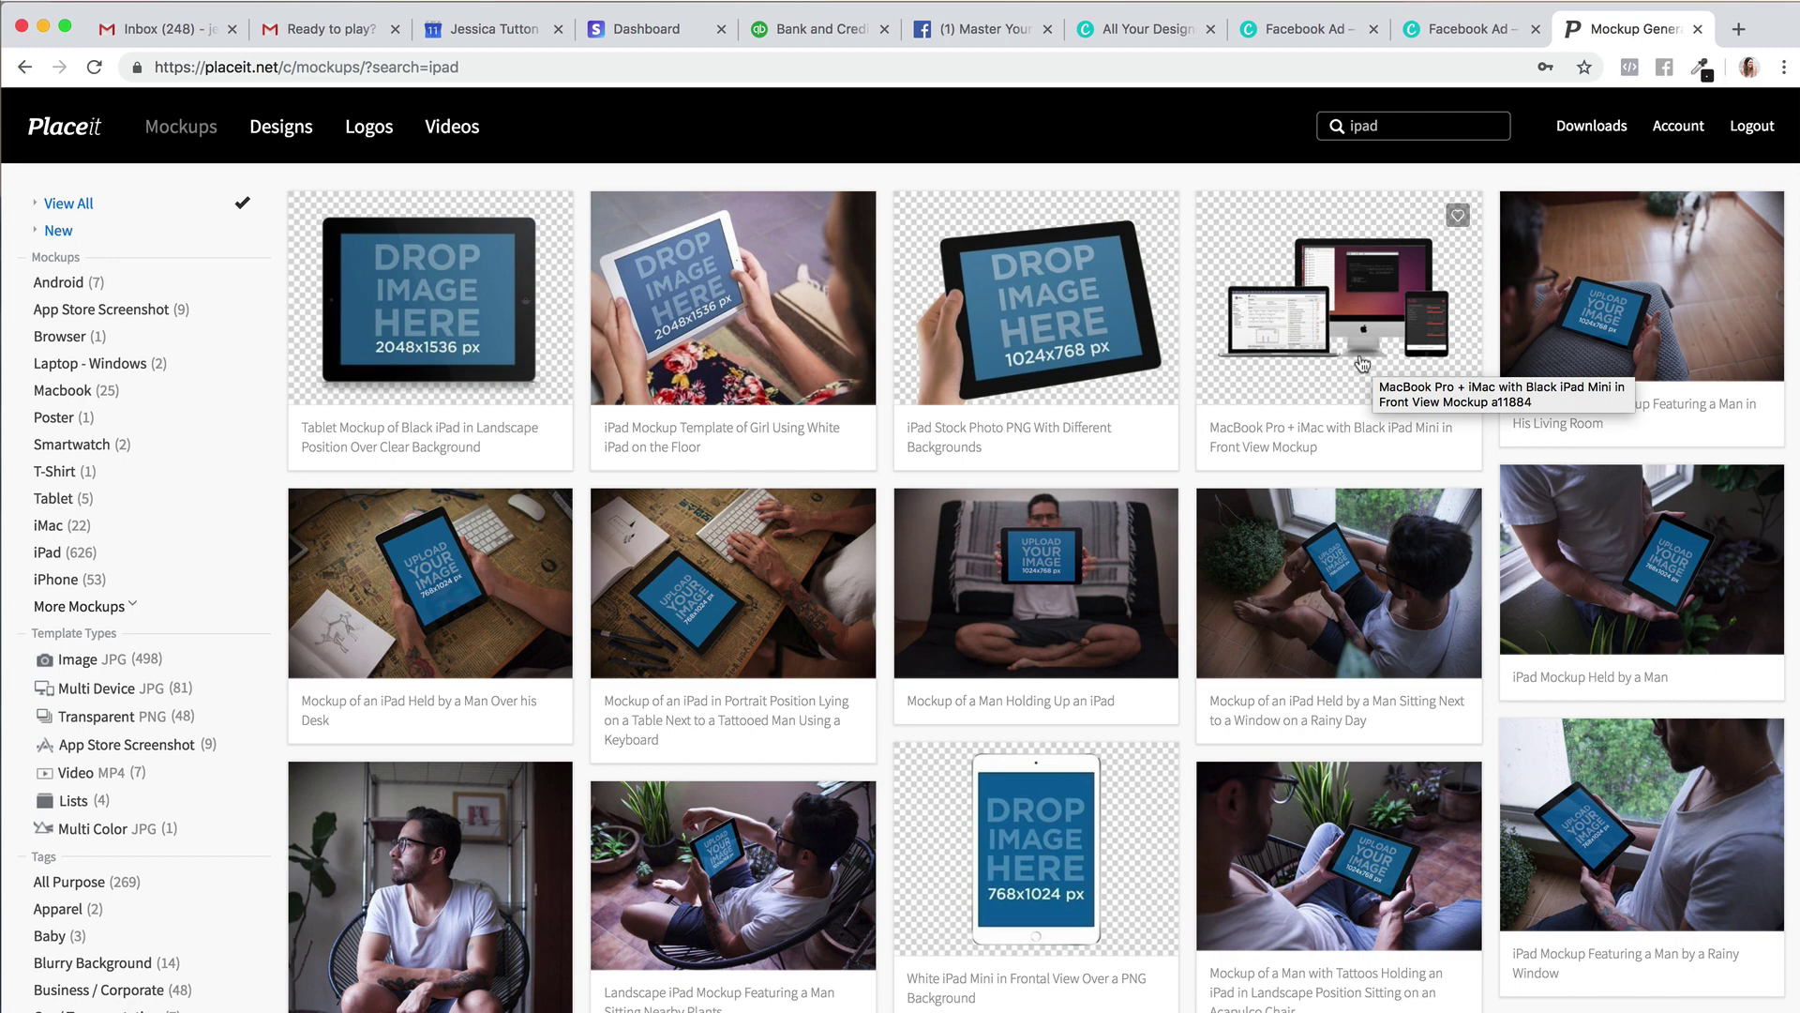
Preview a landscape iPad mockup, then choose the White iPad Mini in Frontal View Over a PNG Background instead.
click(743, 919)
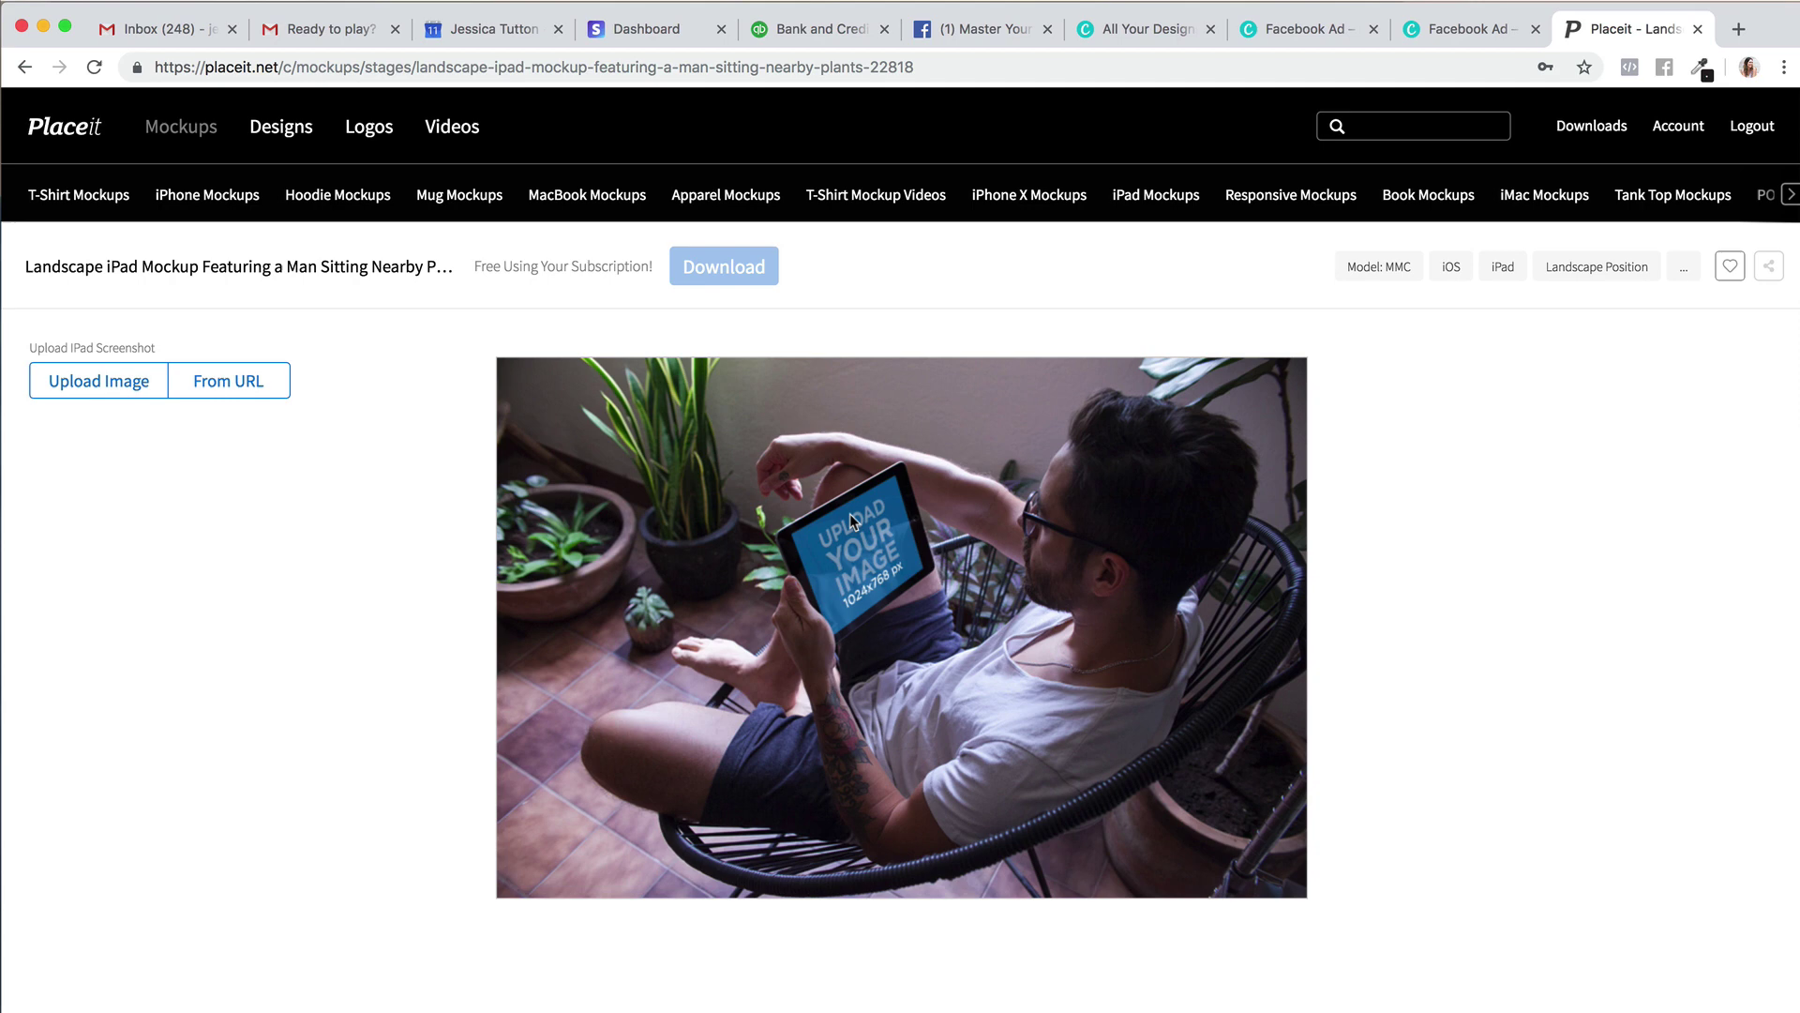
key(super+bracketleft)
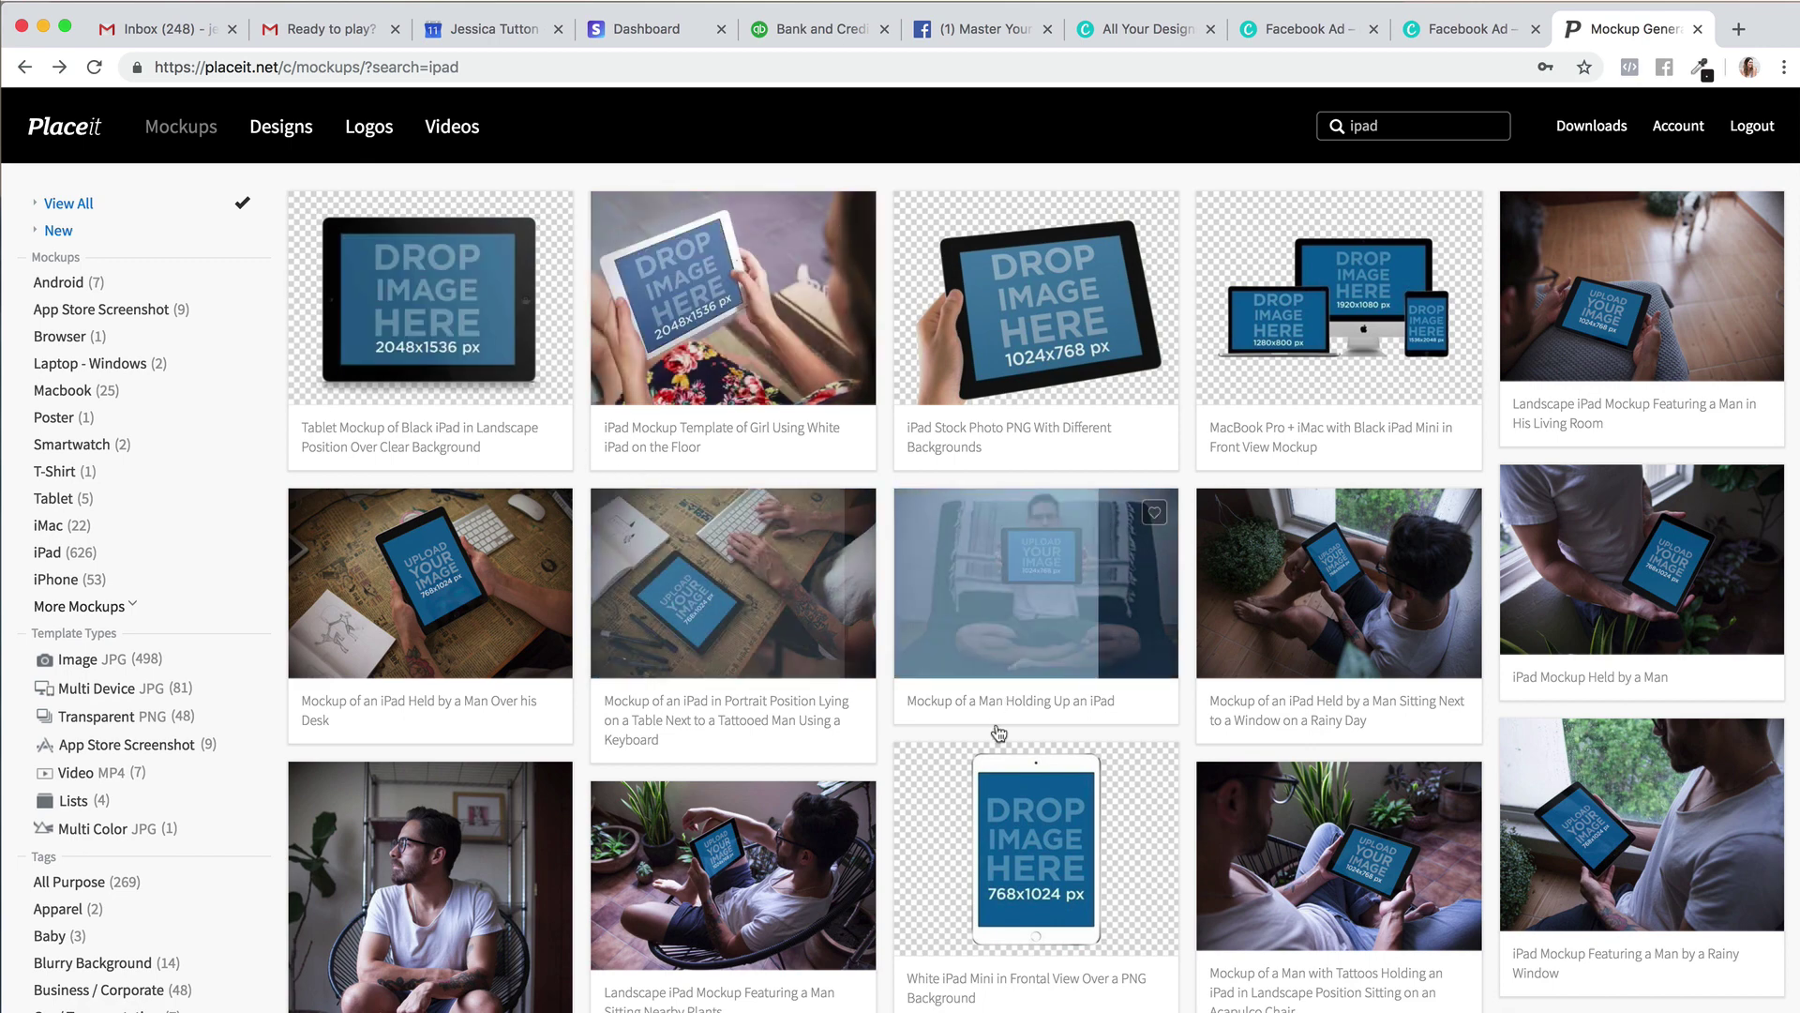
scroll(1032, 916, down, 3)
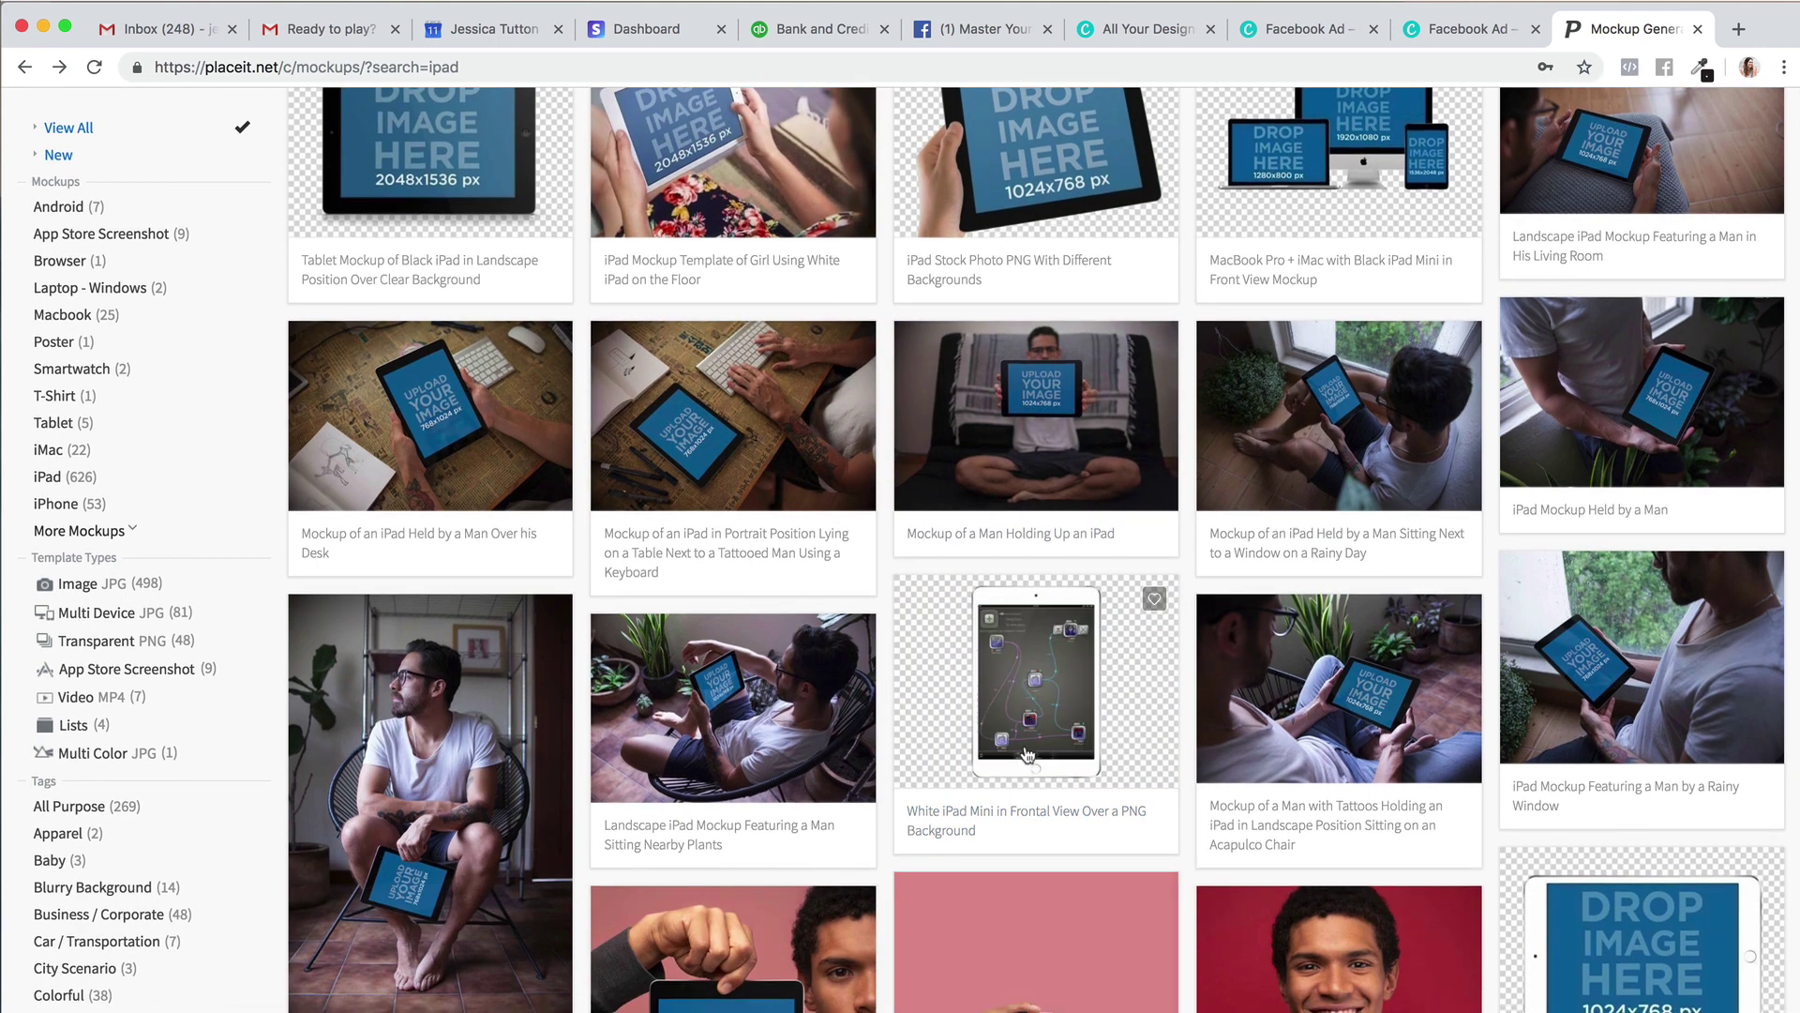
click(1028, 752)
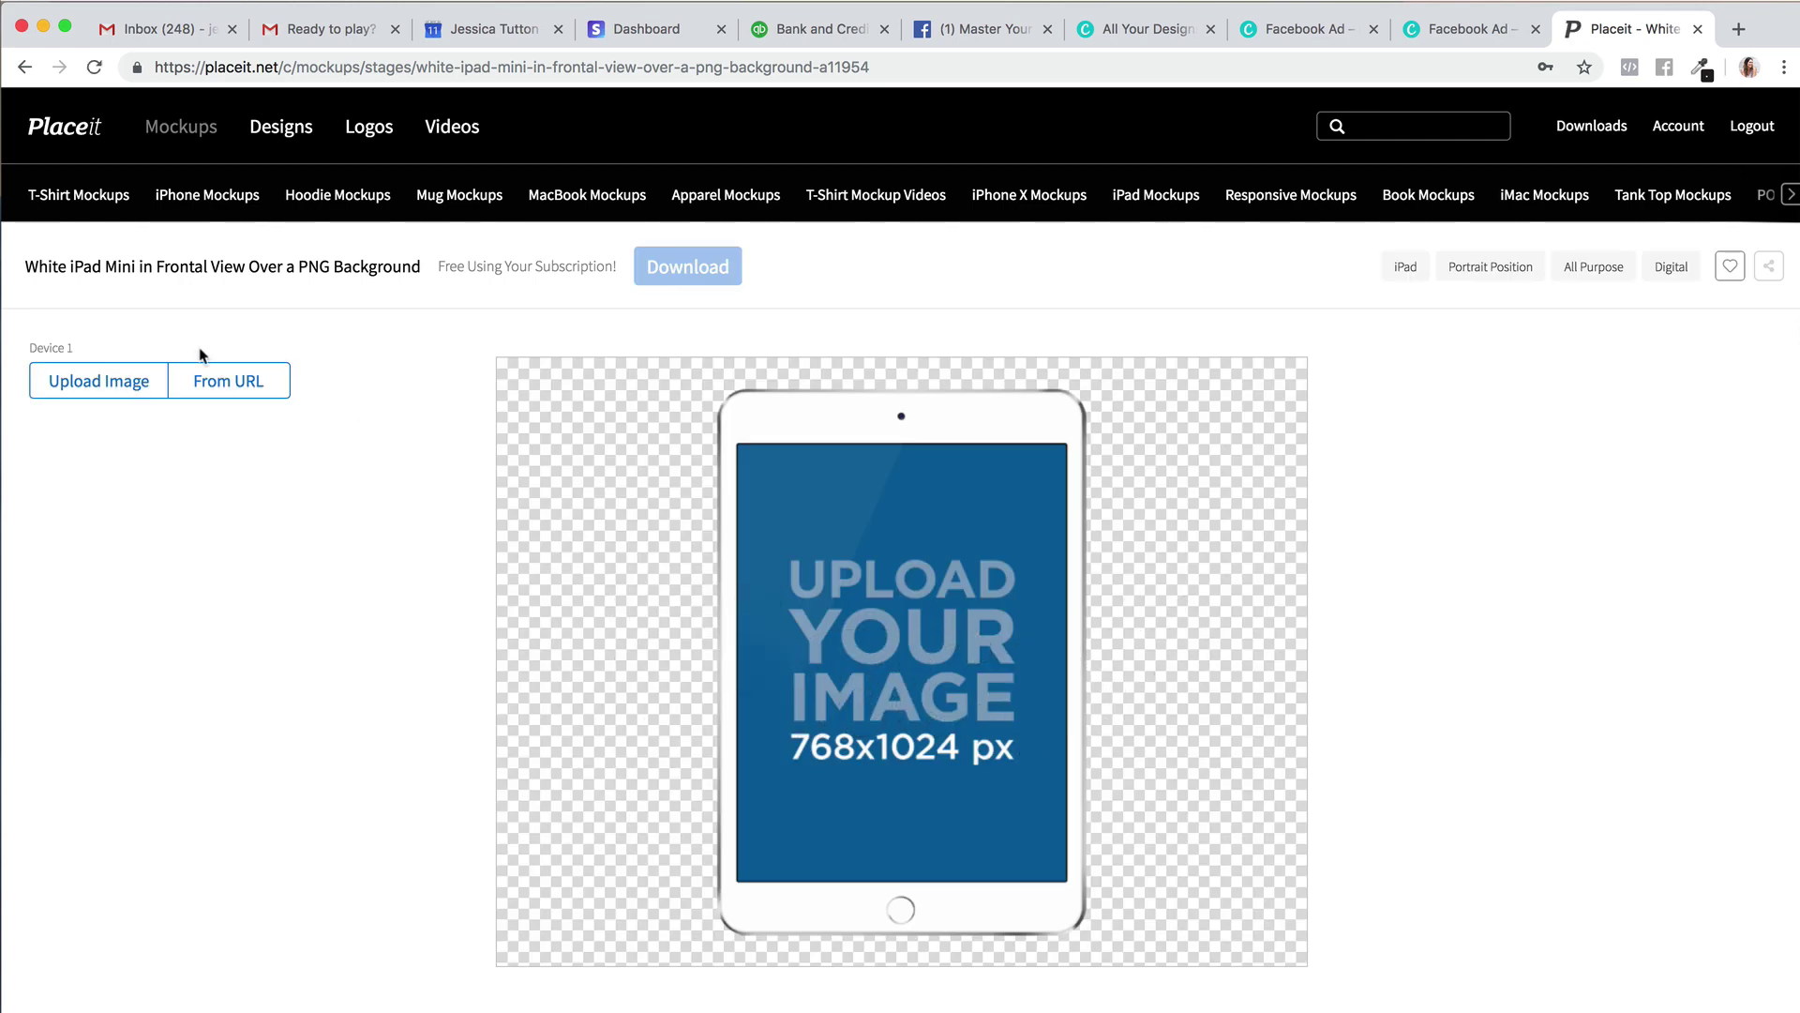
Upload the latest checklist screenshot to the iPad Mini screen, enlarge it slightly, and crop.
click(73, 395)
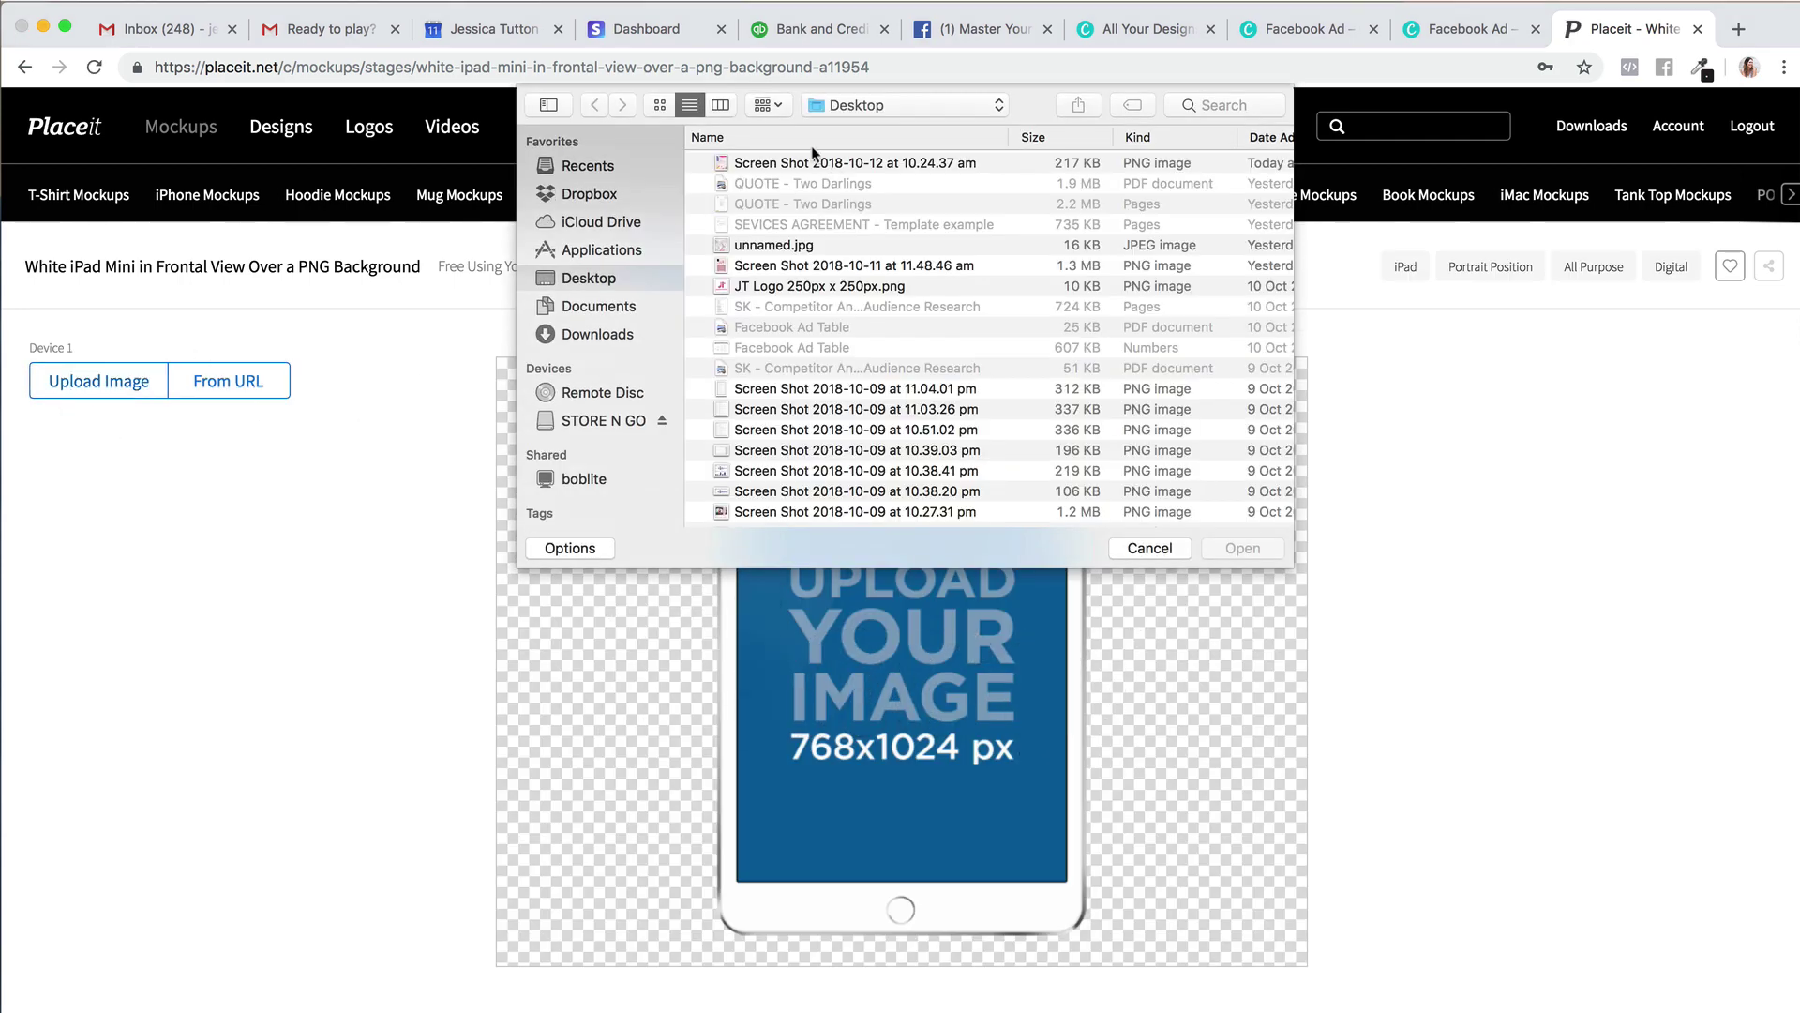
click(812, 161)
click(1250, 555)
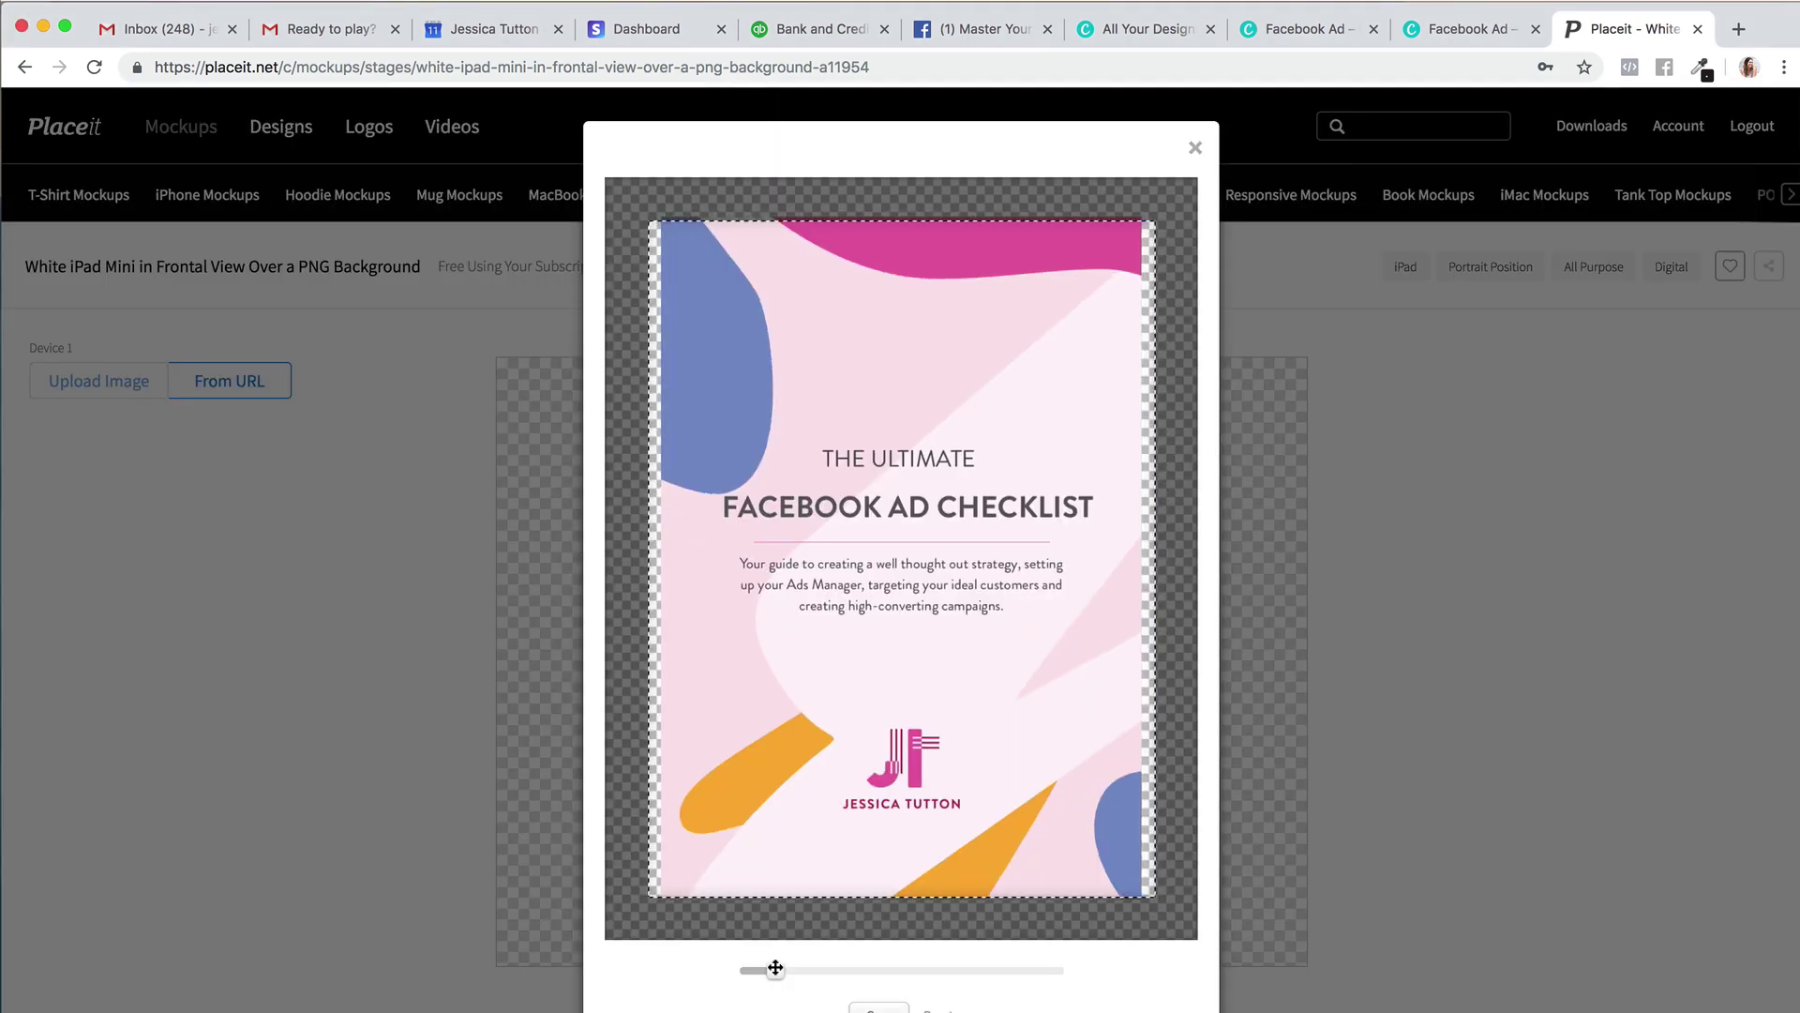
drag(775, 968, 780, 970)
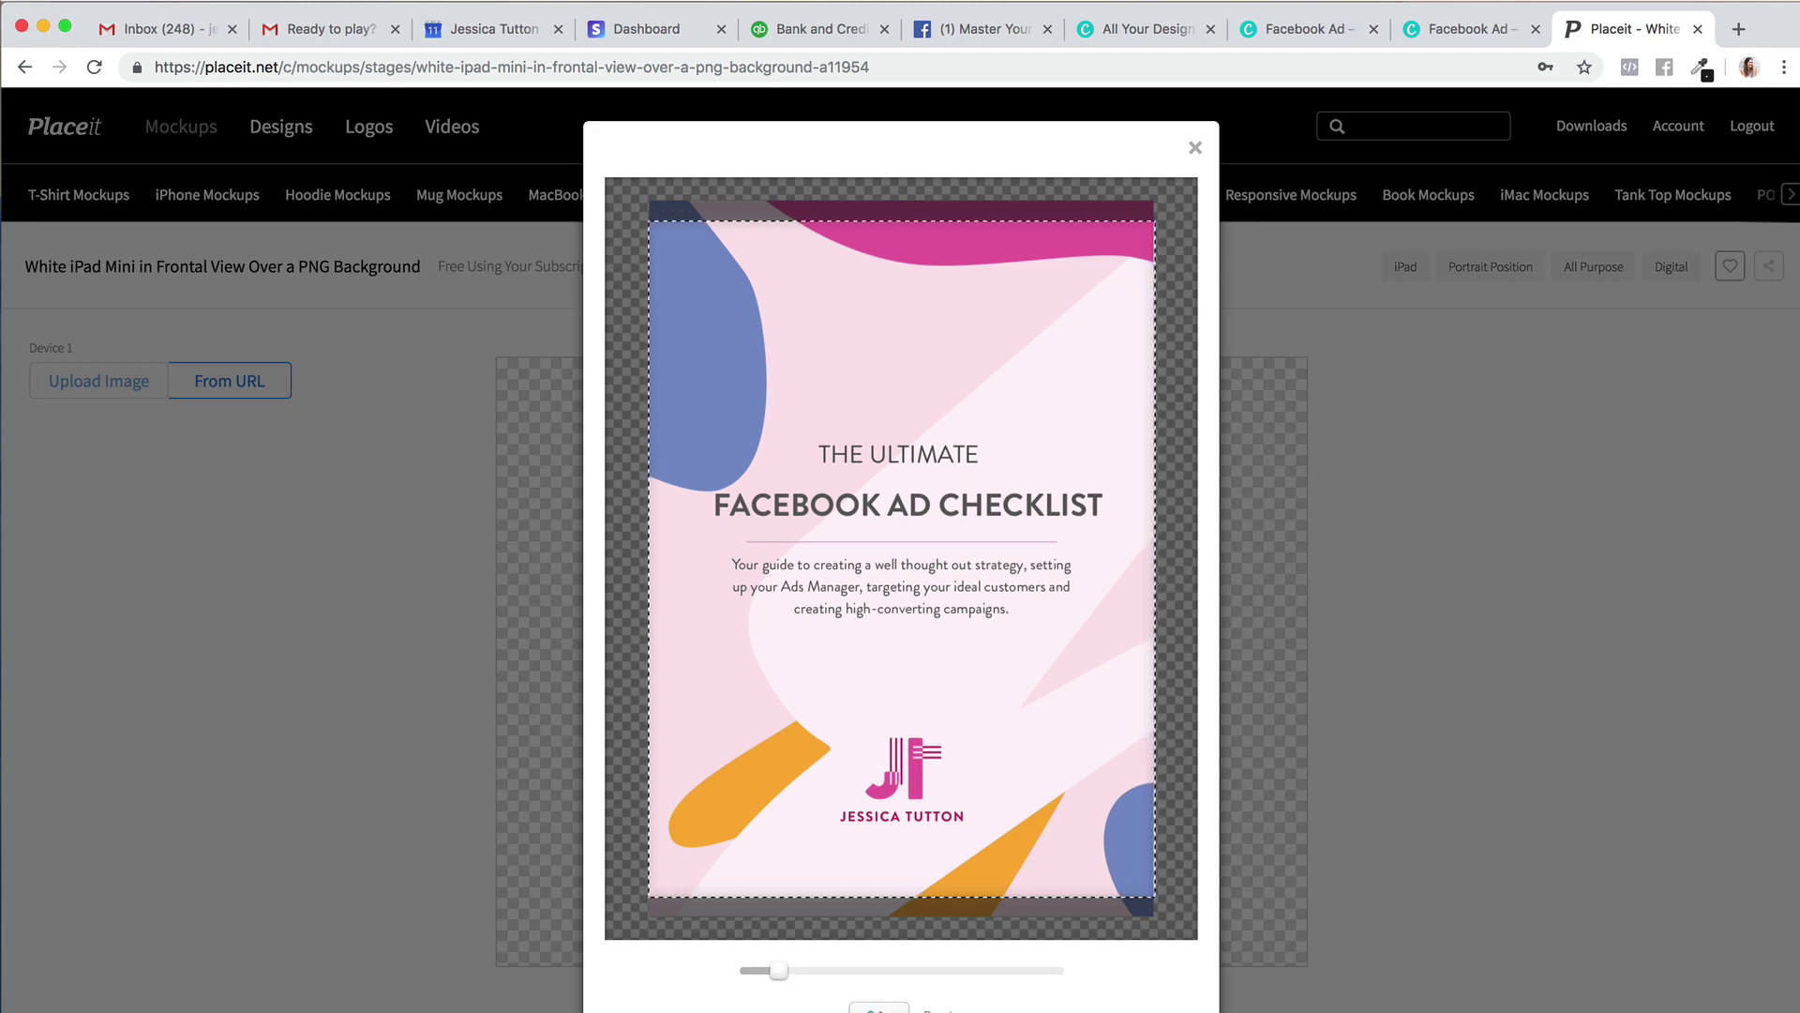
click(879, 1006)
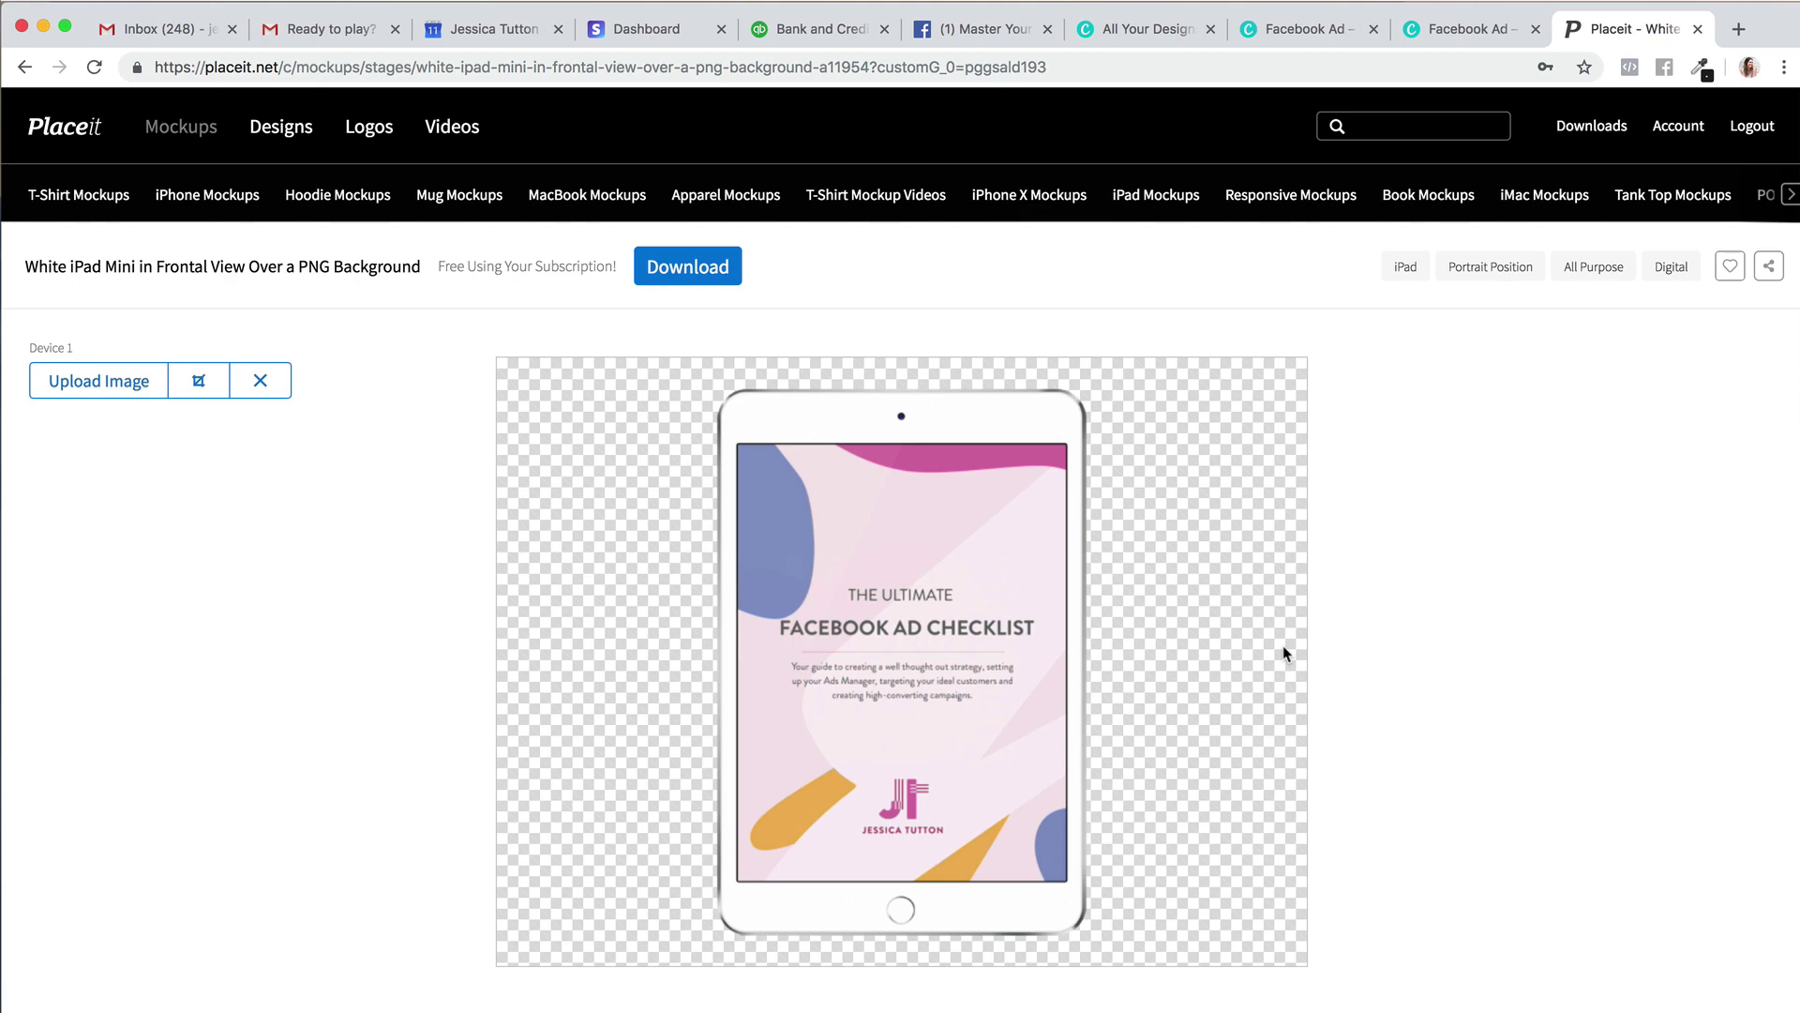
Download the finished iPad mockup as a free 3300x2475 PNG.
click(720, 271)
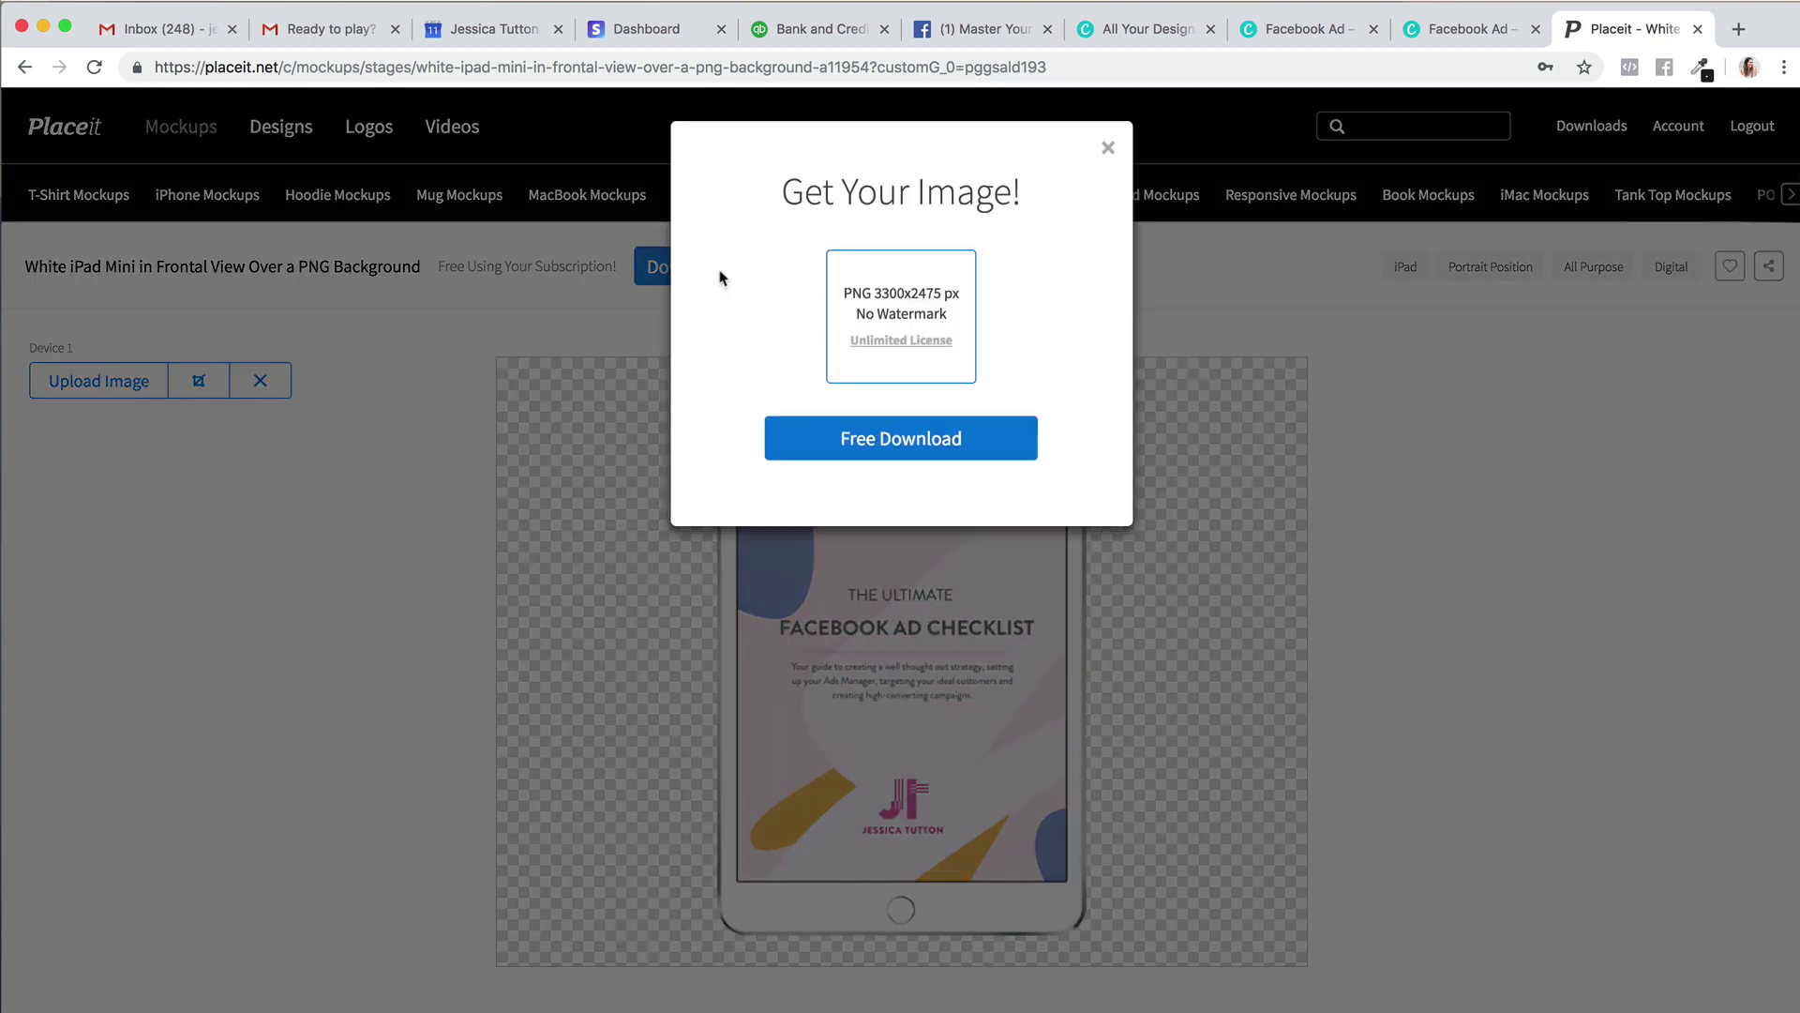
click(916, 450)
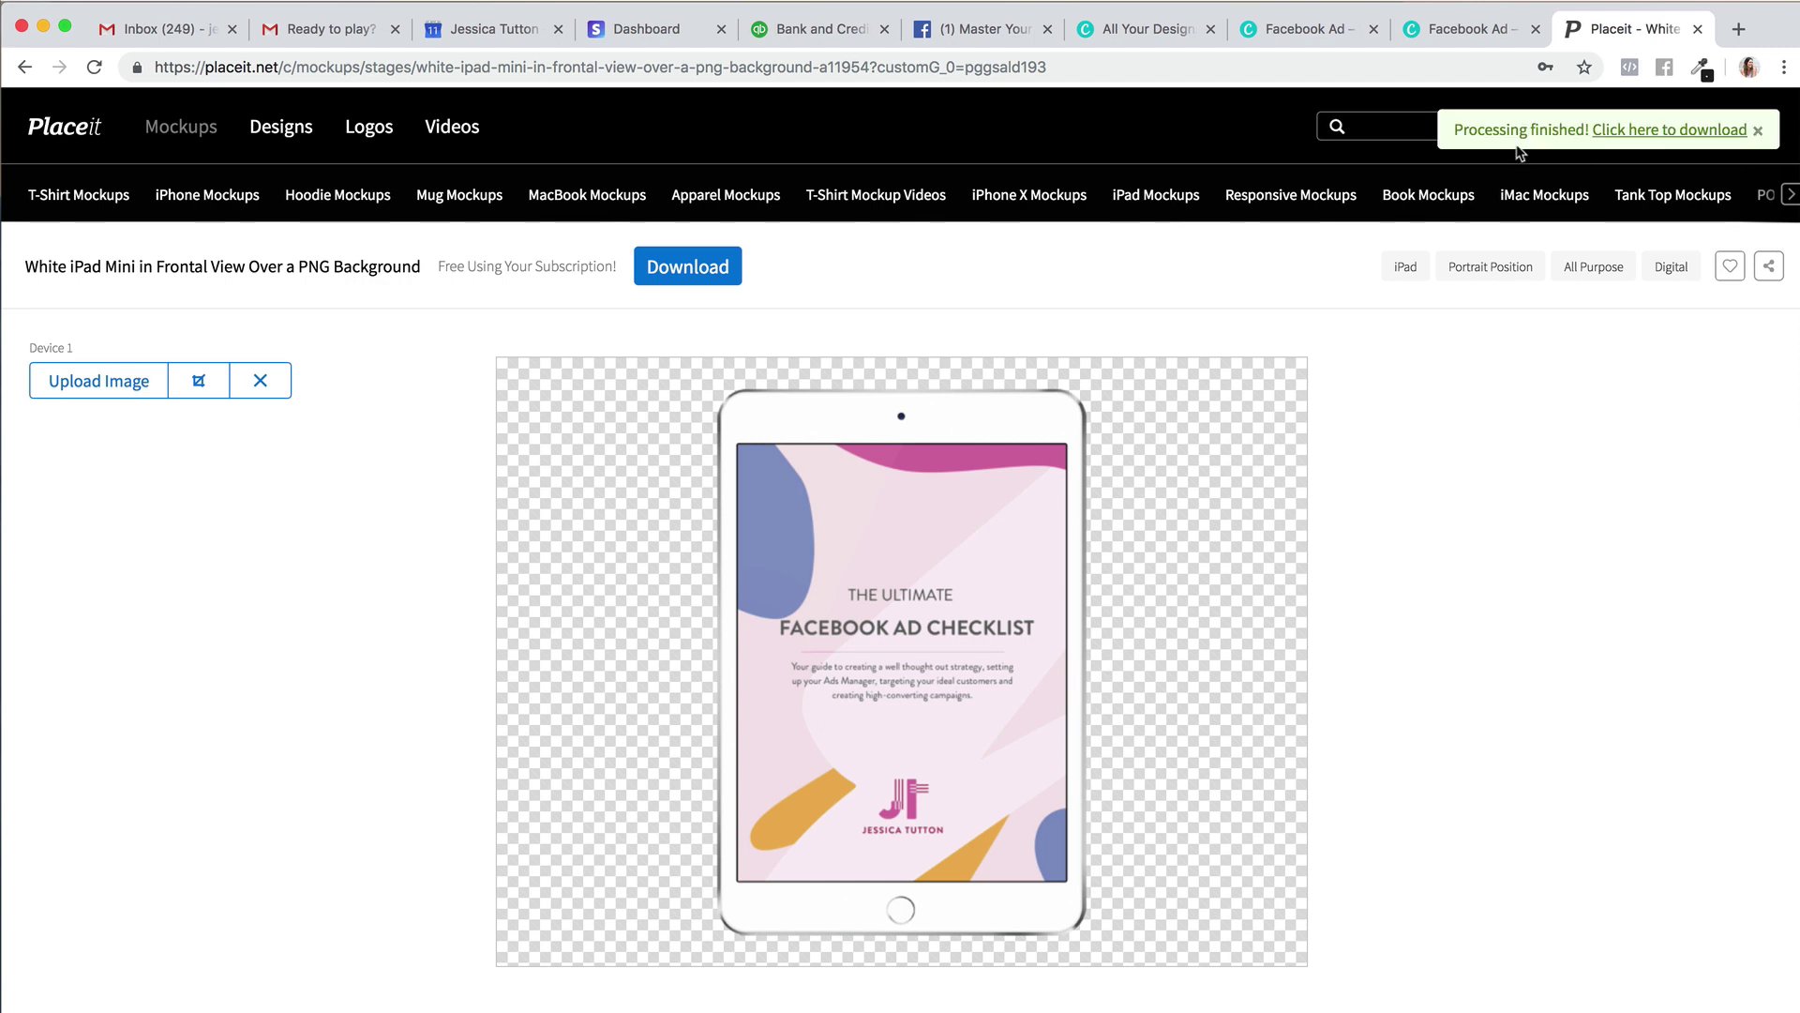
click(1660, 139)
Switch to Canva's Create a design page and browse the Ads section to the 1200 × 628 Facebook Ad.
key(super+7)
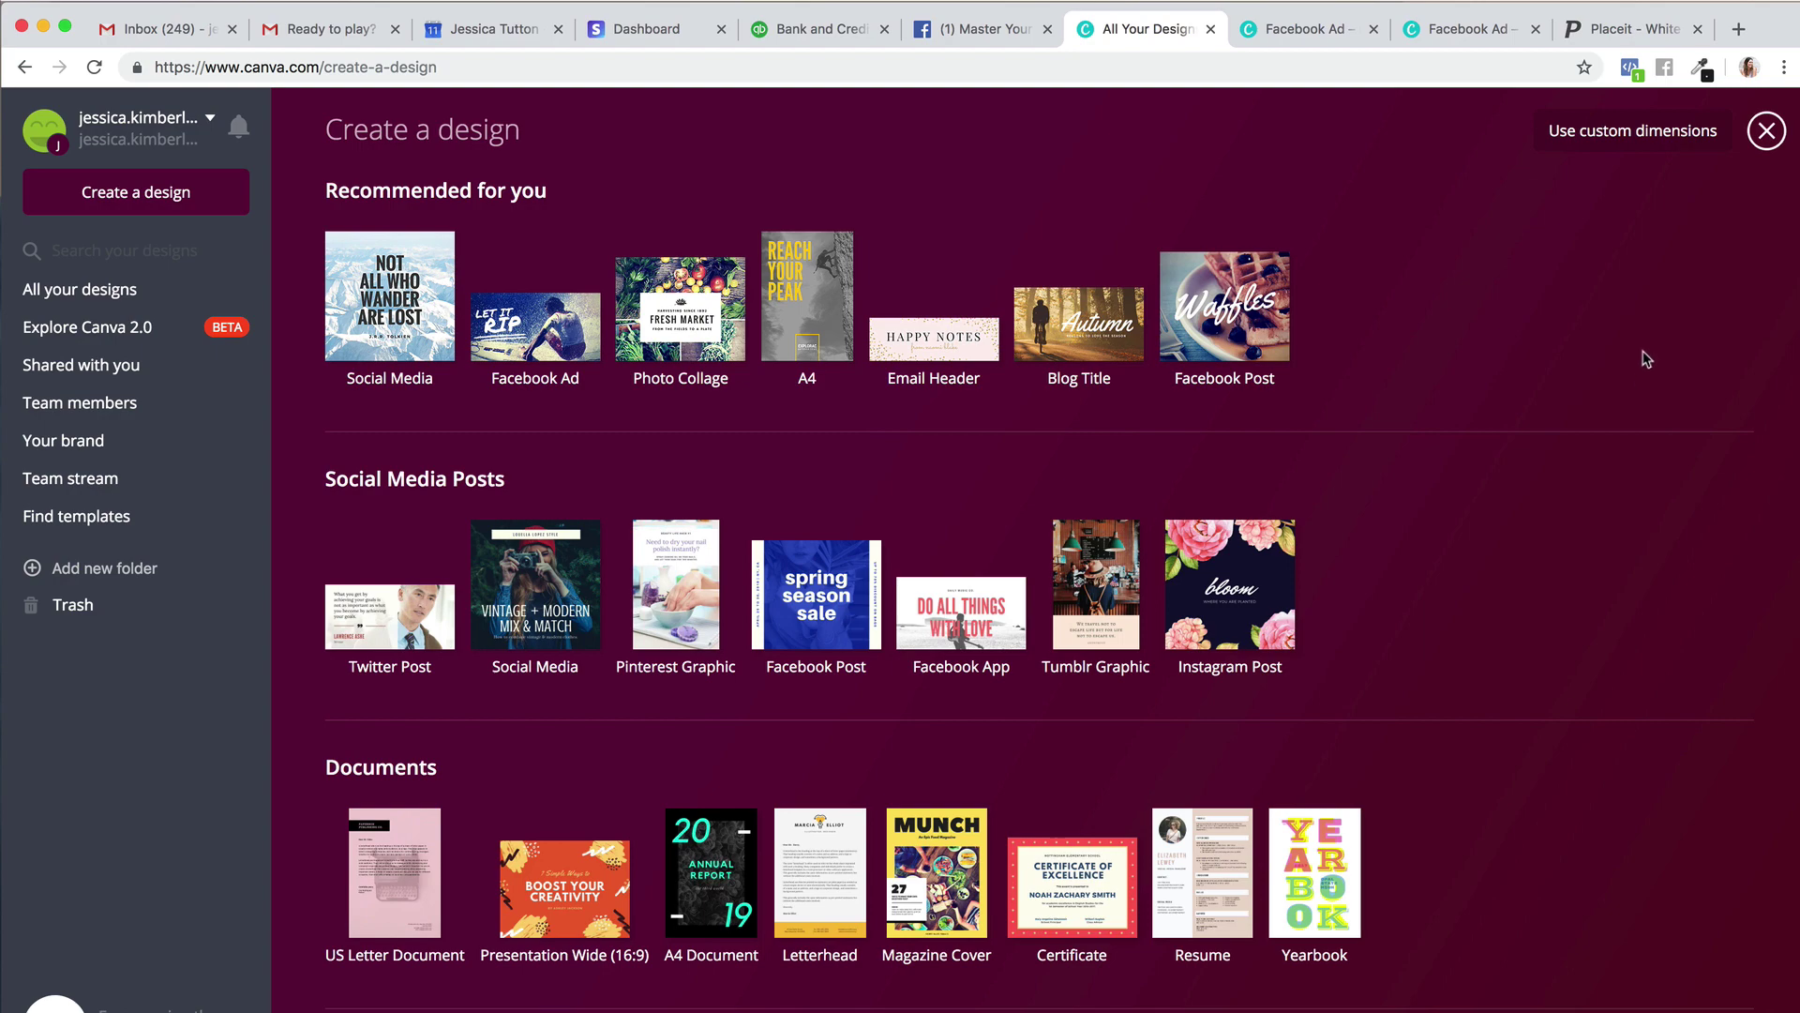
scroll(1647, 359, down, 15)
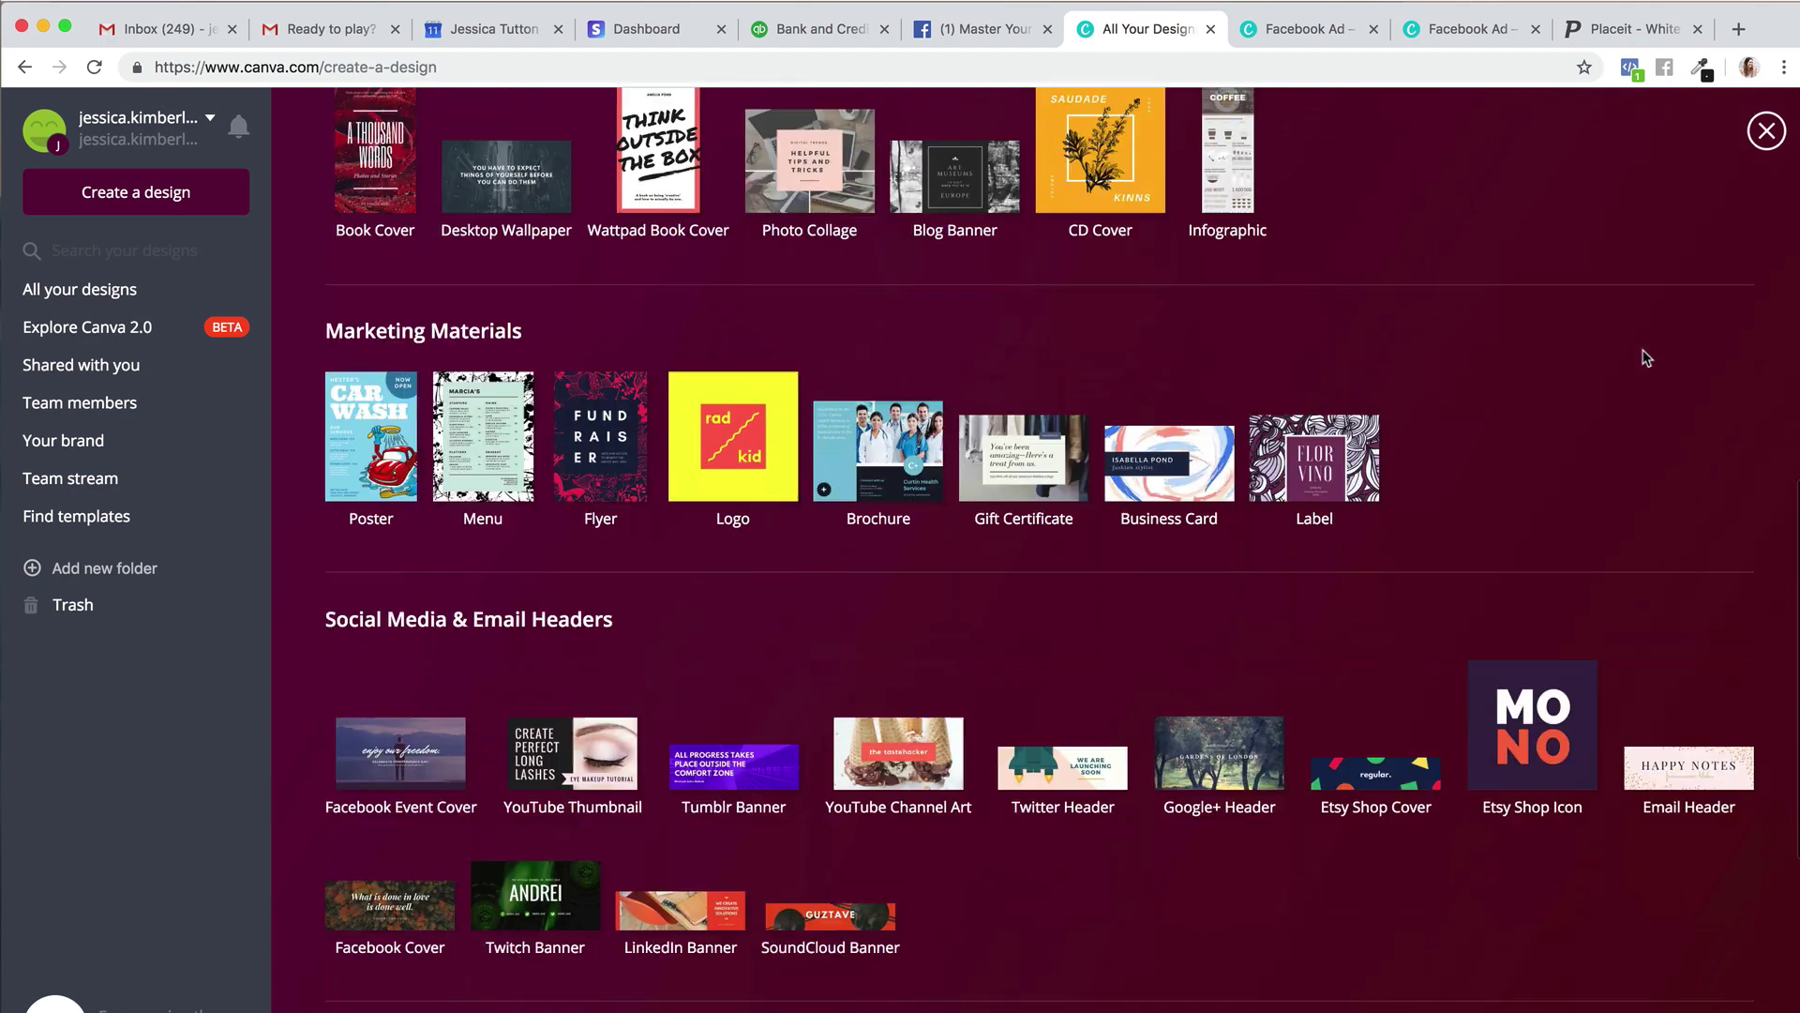
scroll(1646, 359, down, 2)
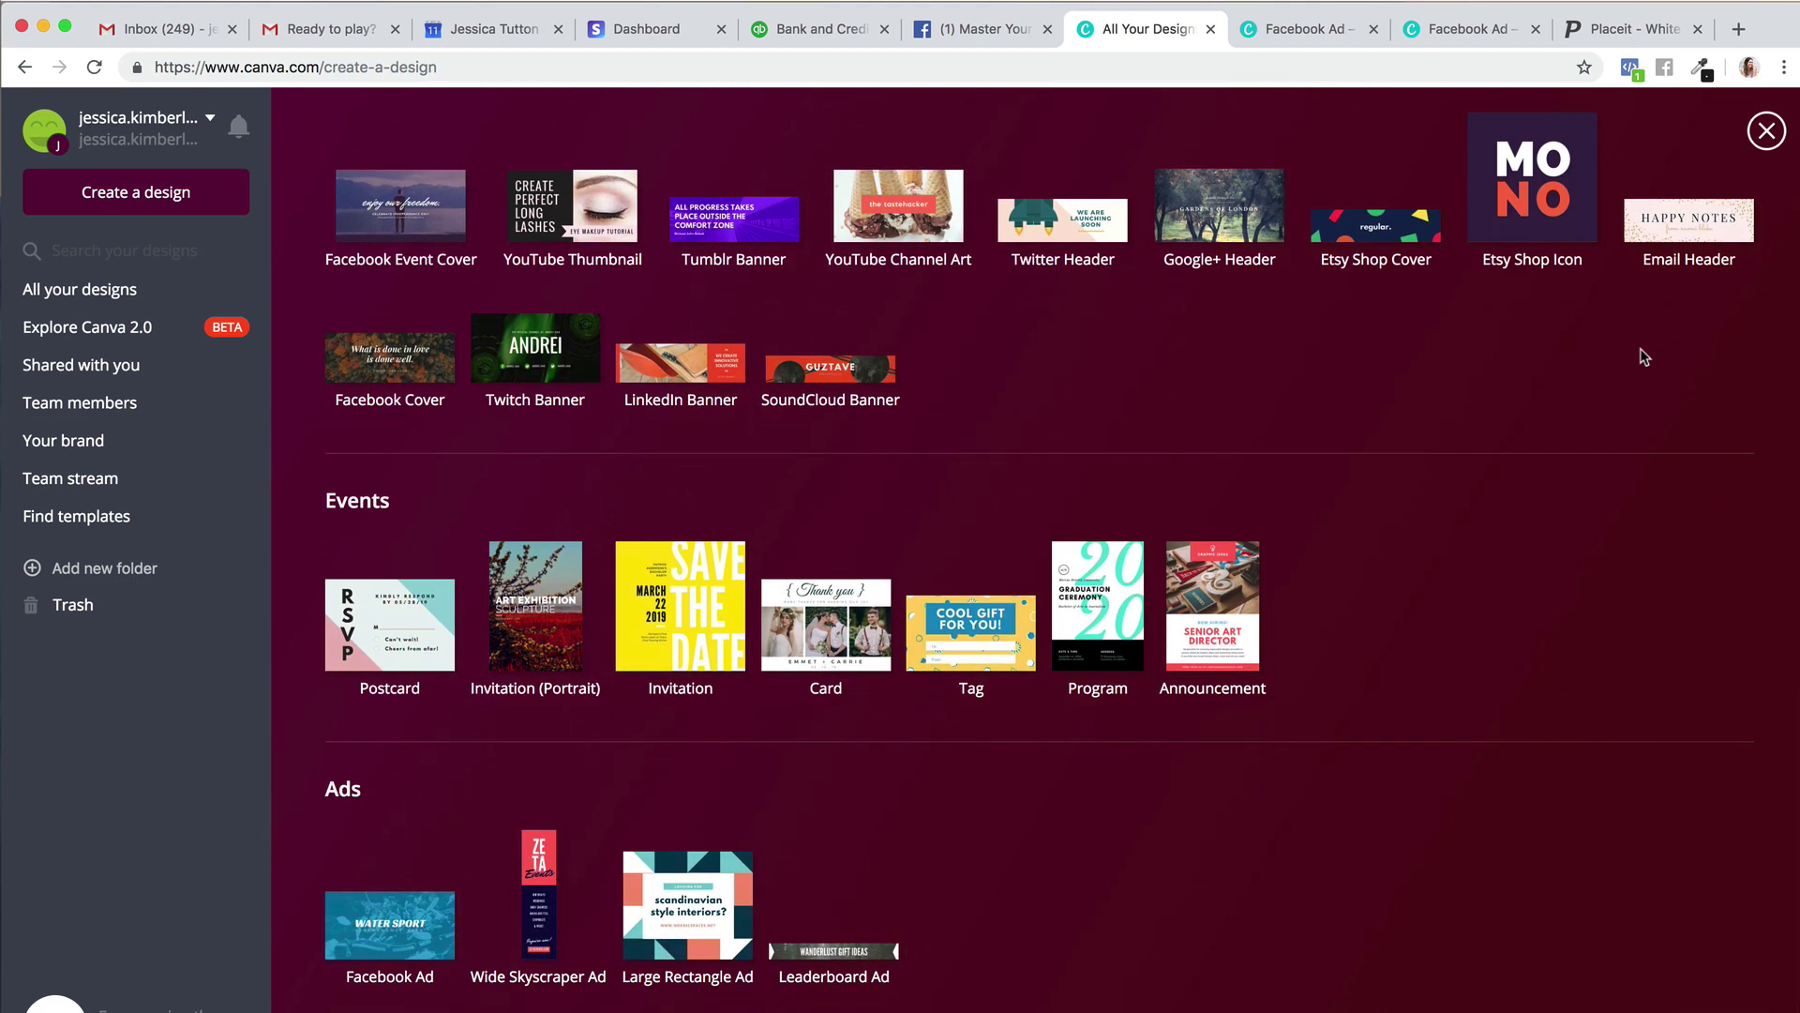
scroll(1644, 357, down, 1)
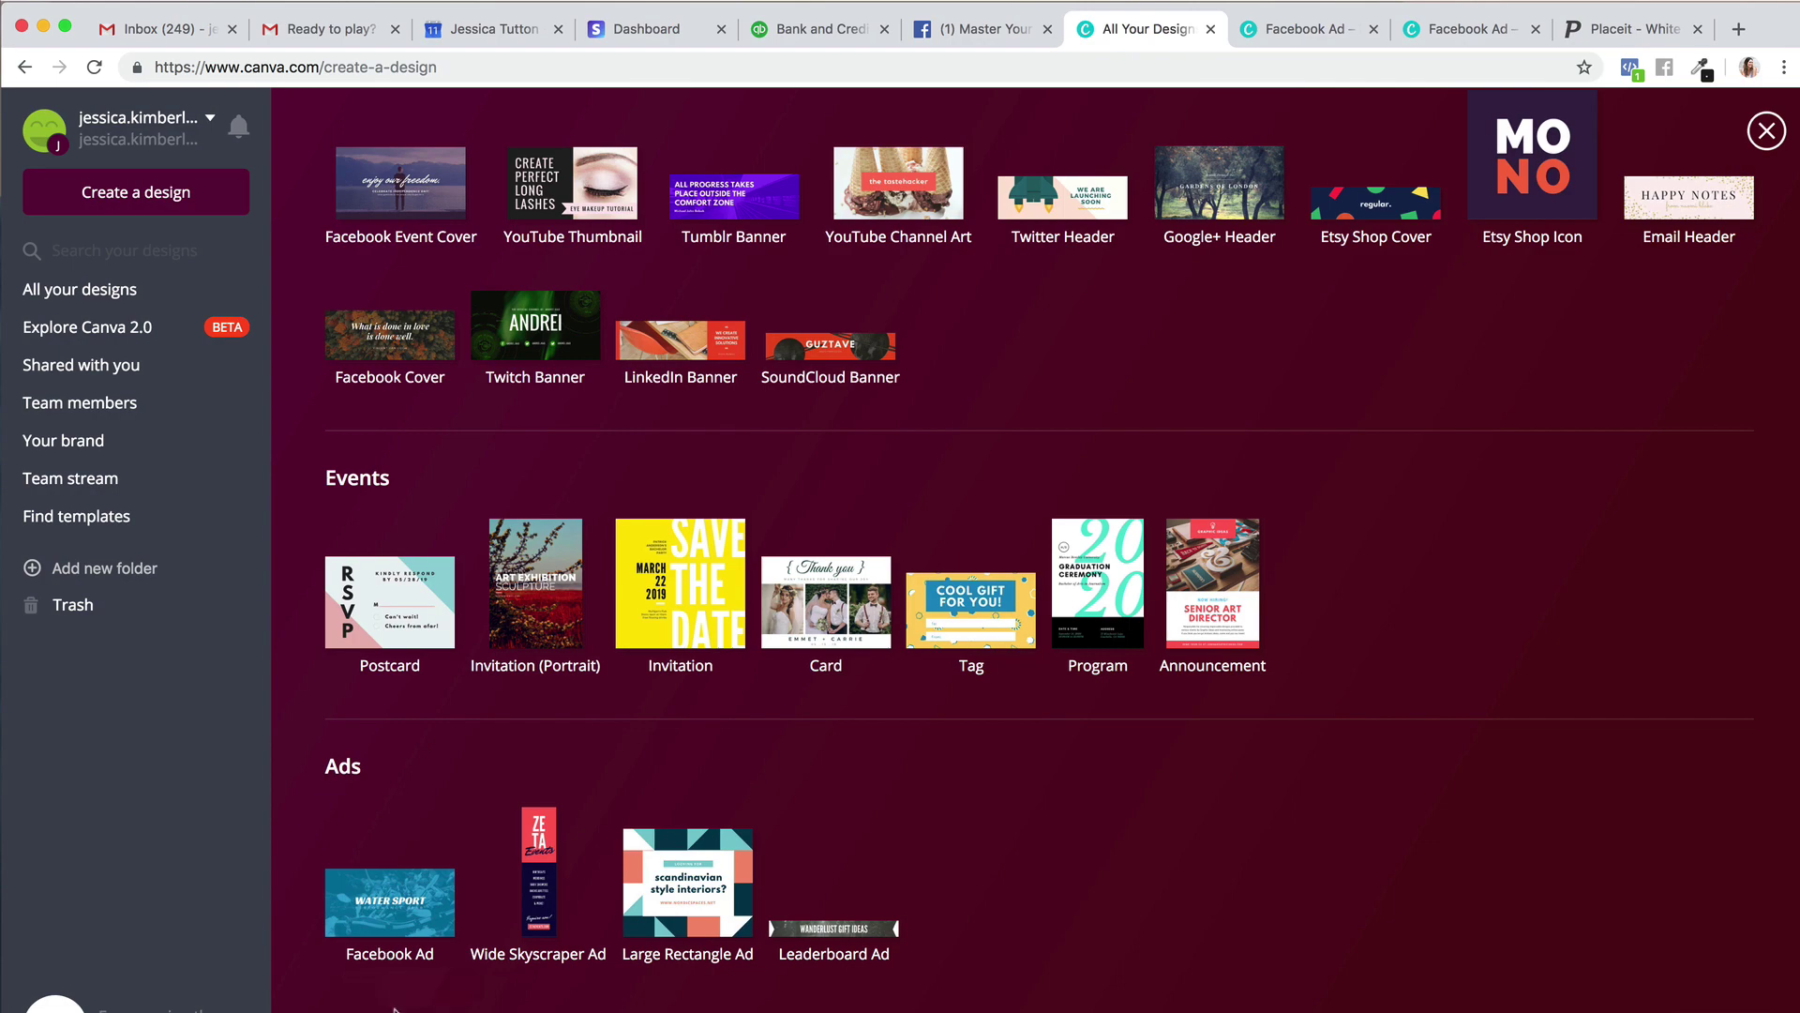
scroll(393, 1009, up, 15)
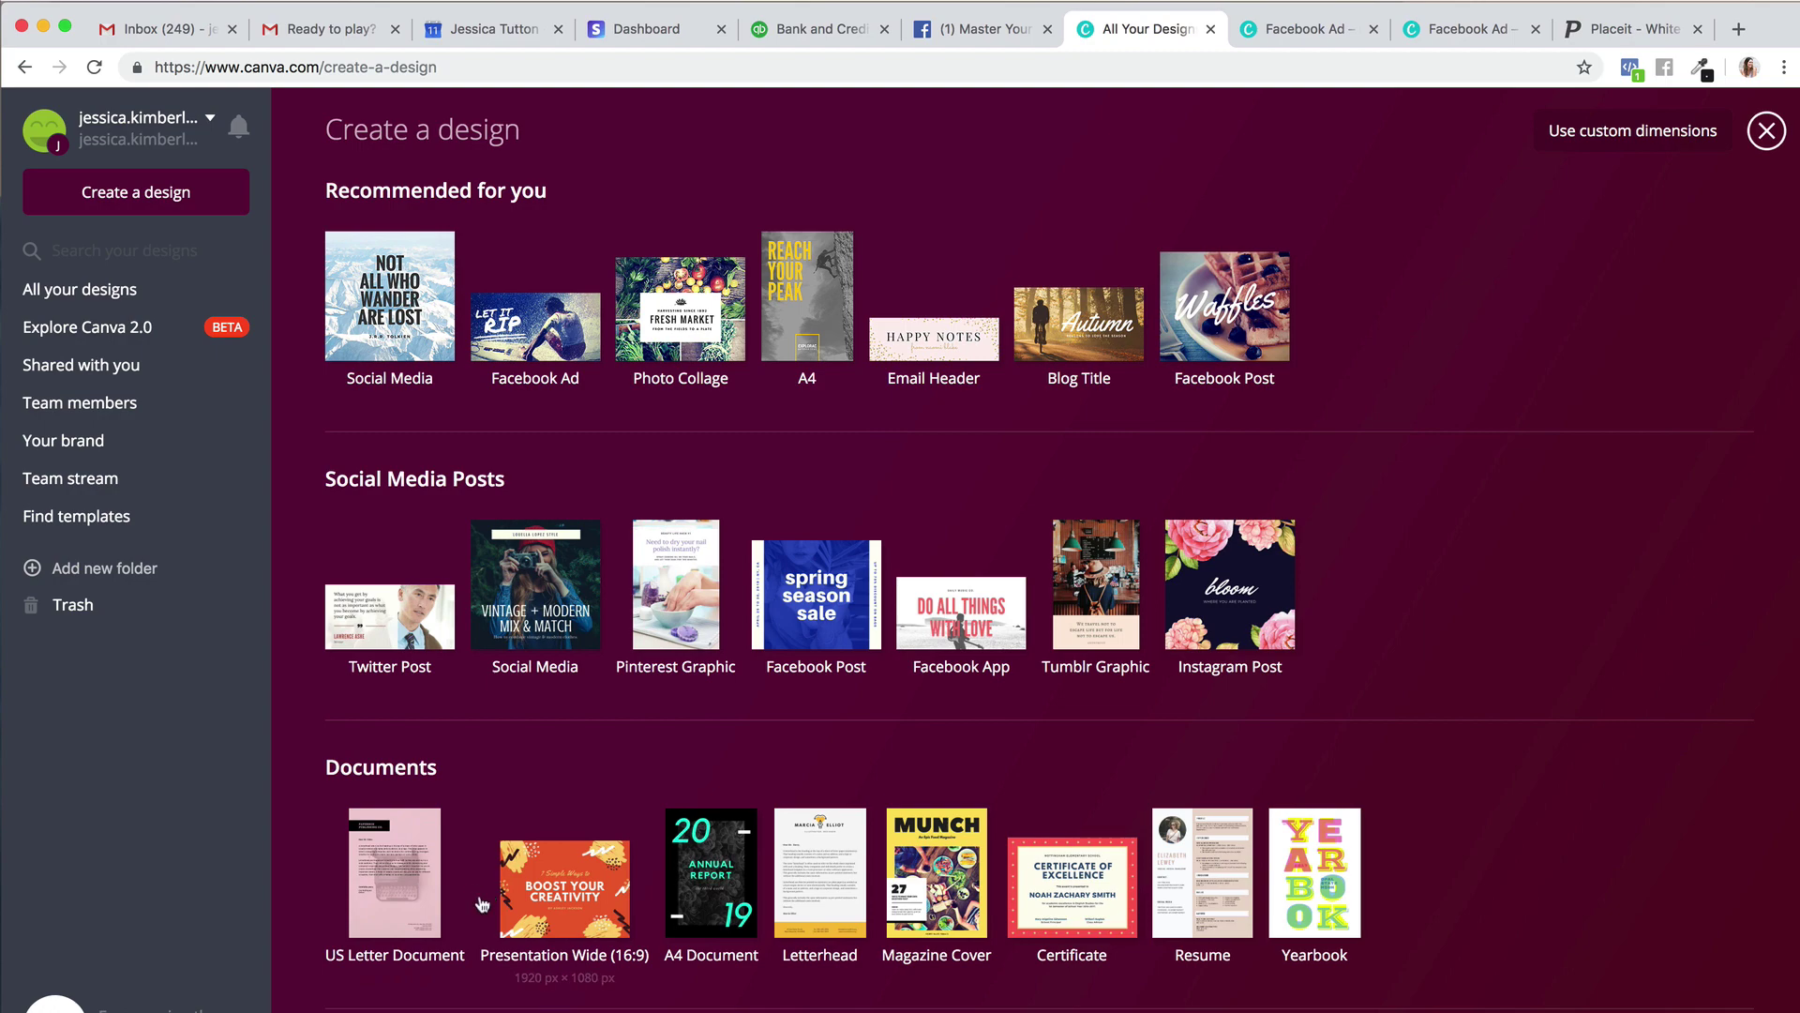
scroll(482, 905, down, 10)
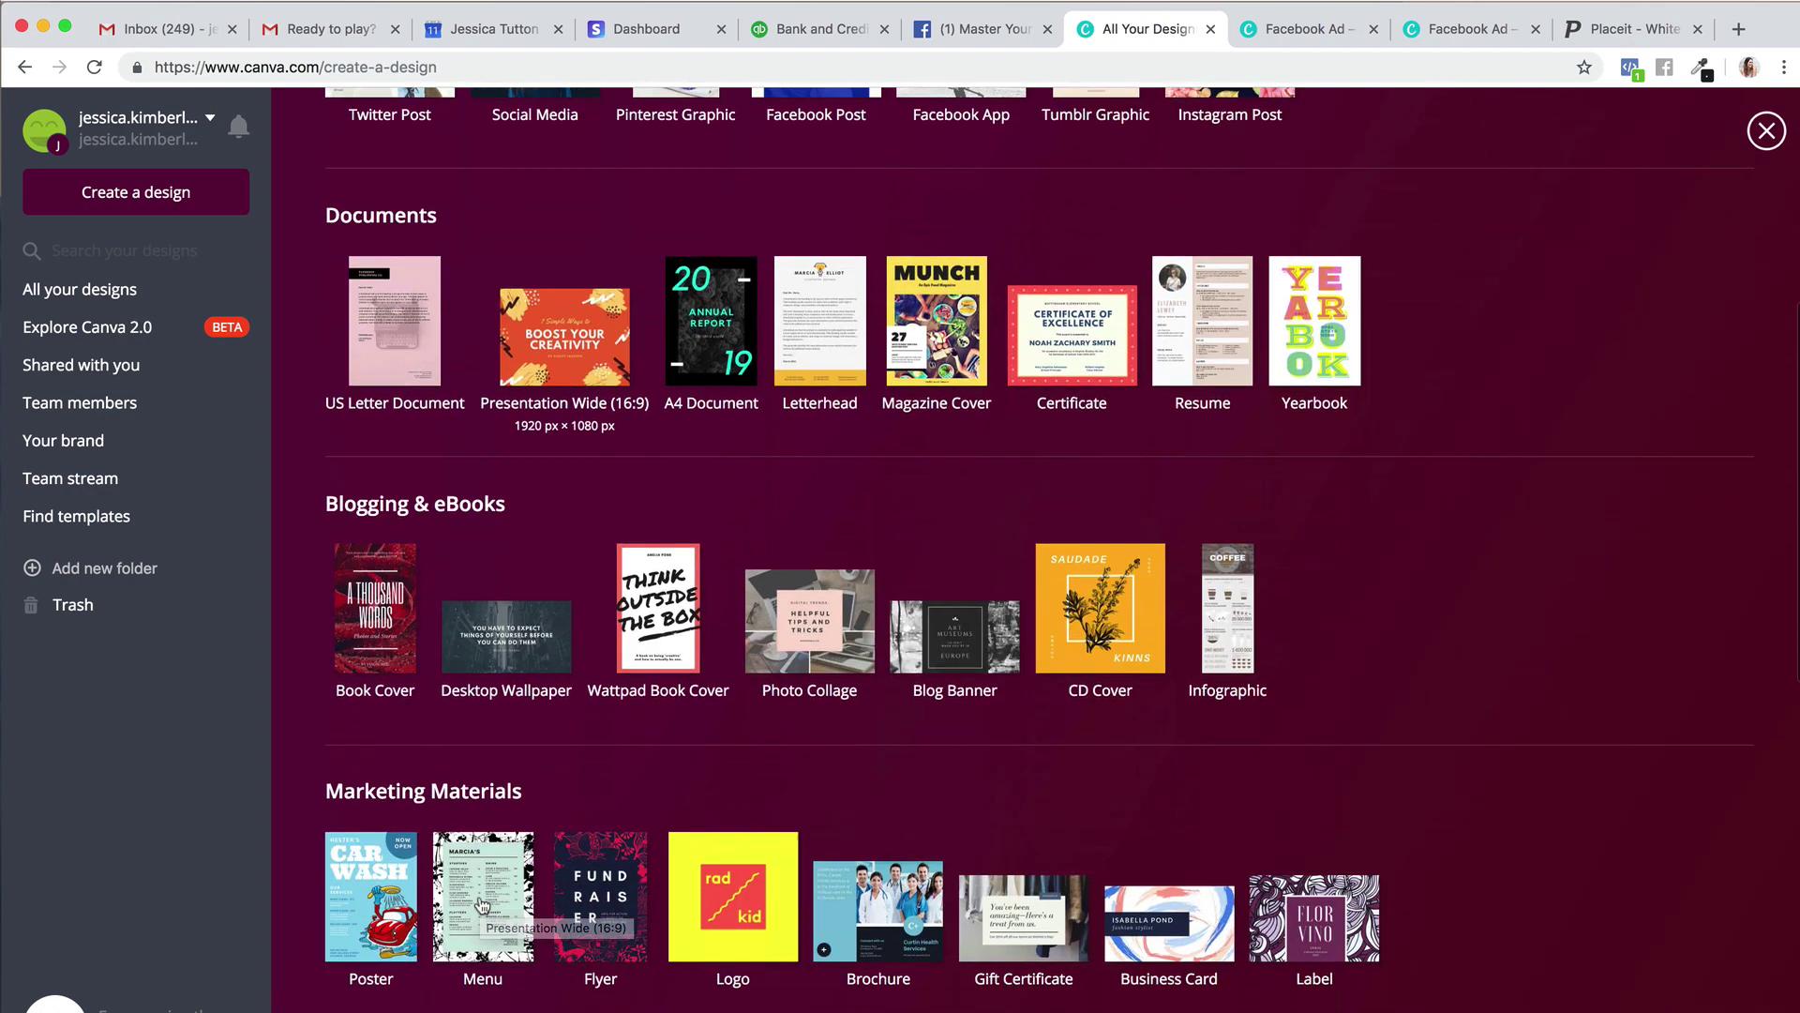
scroll(480, 898, down, 9)
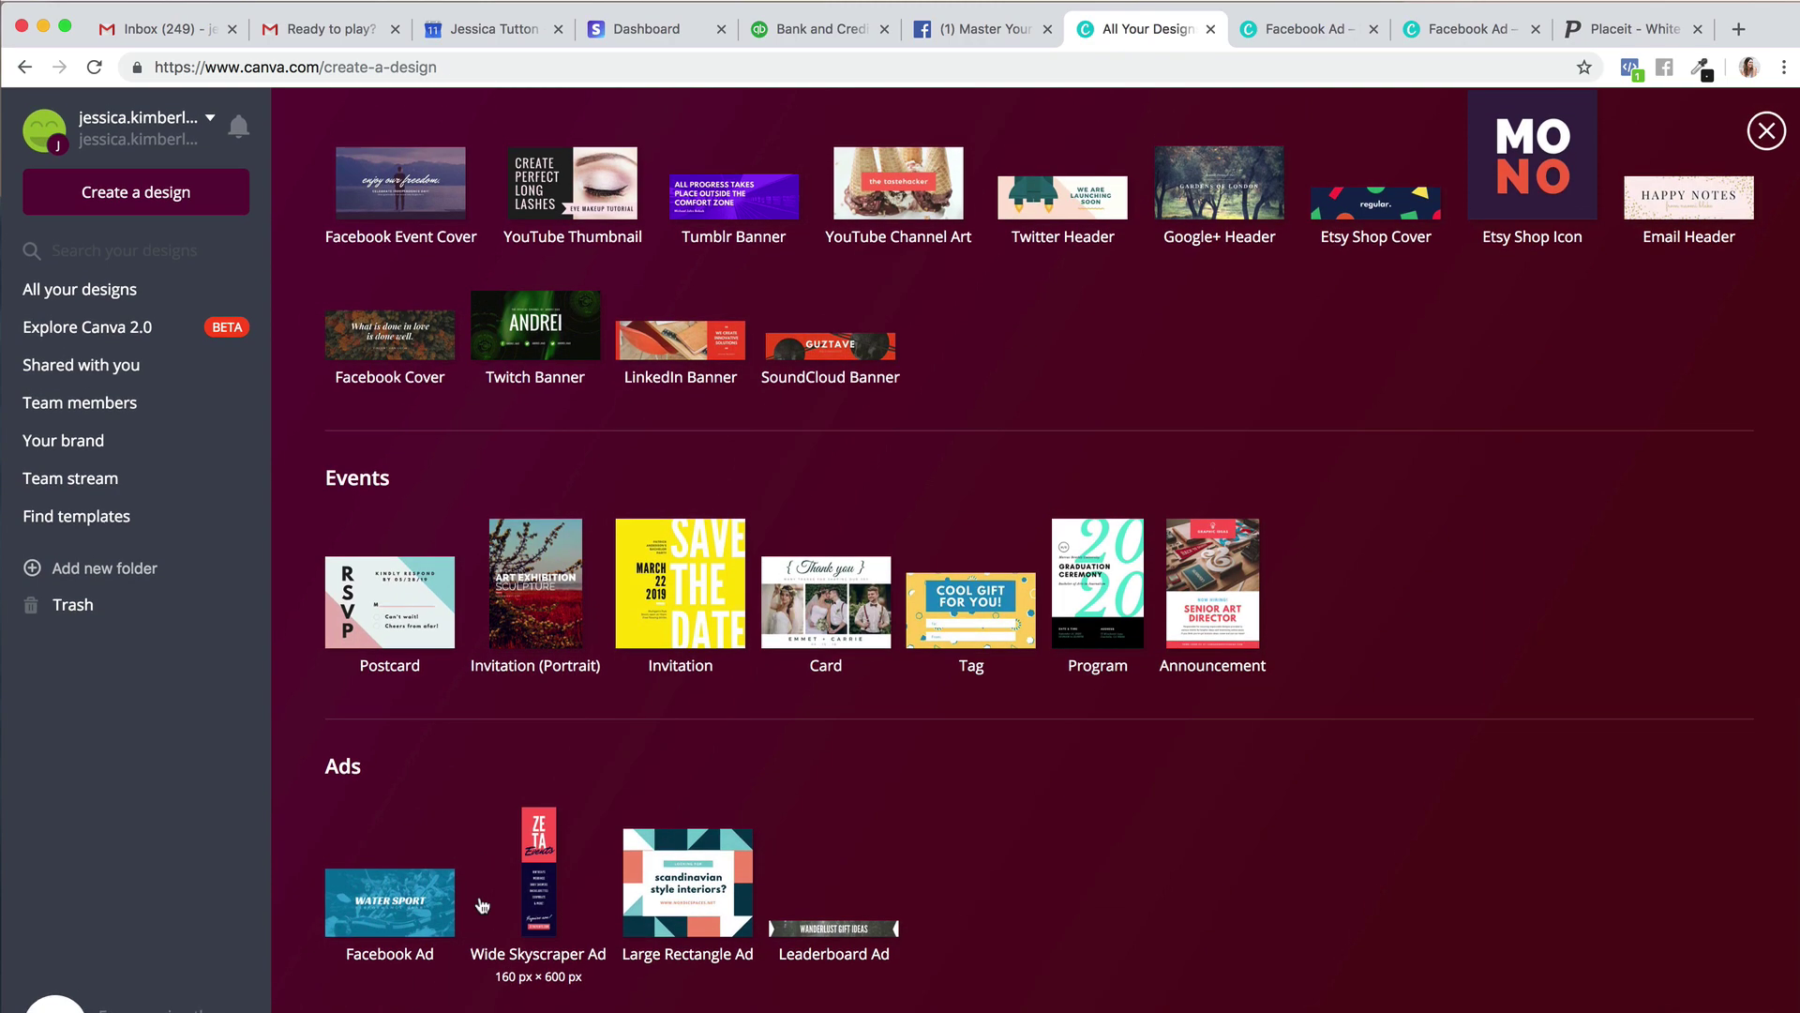
scroll(485, 902, up, 20)
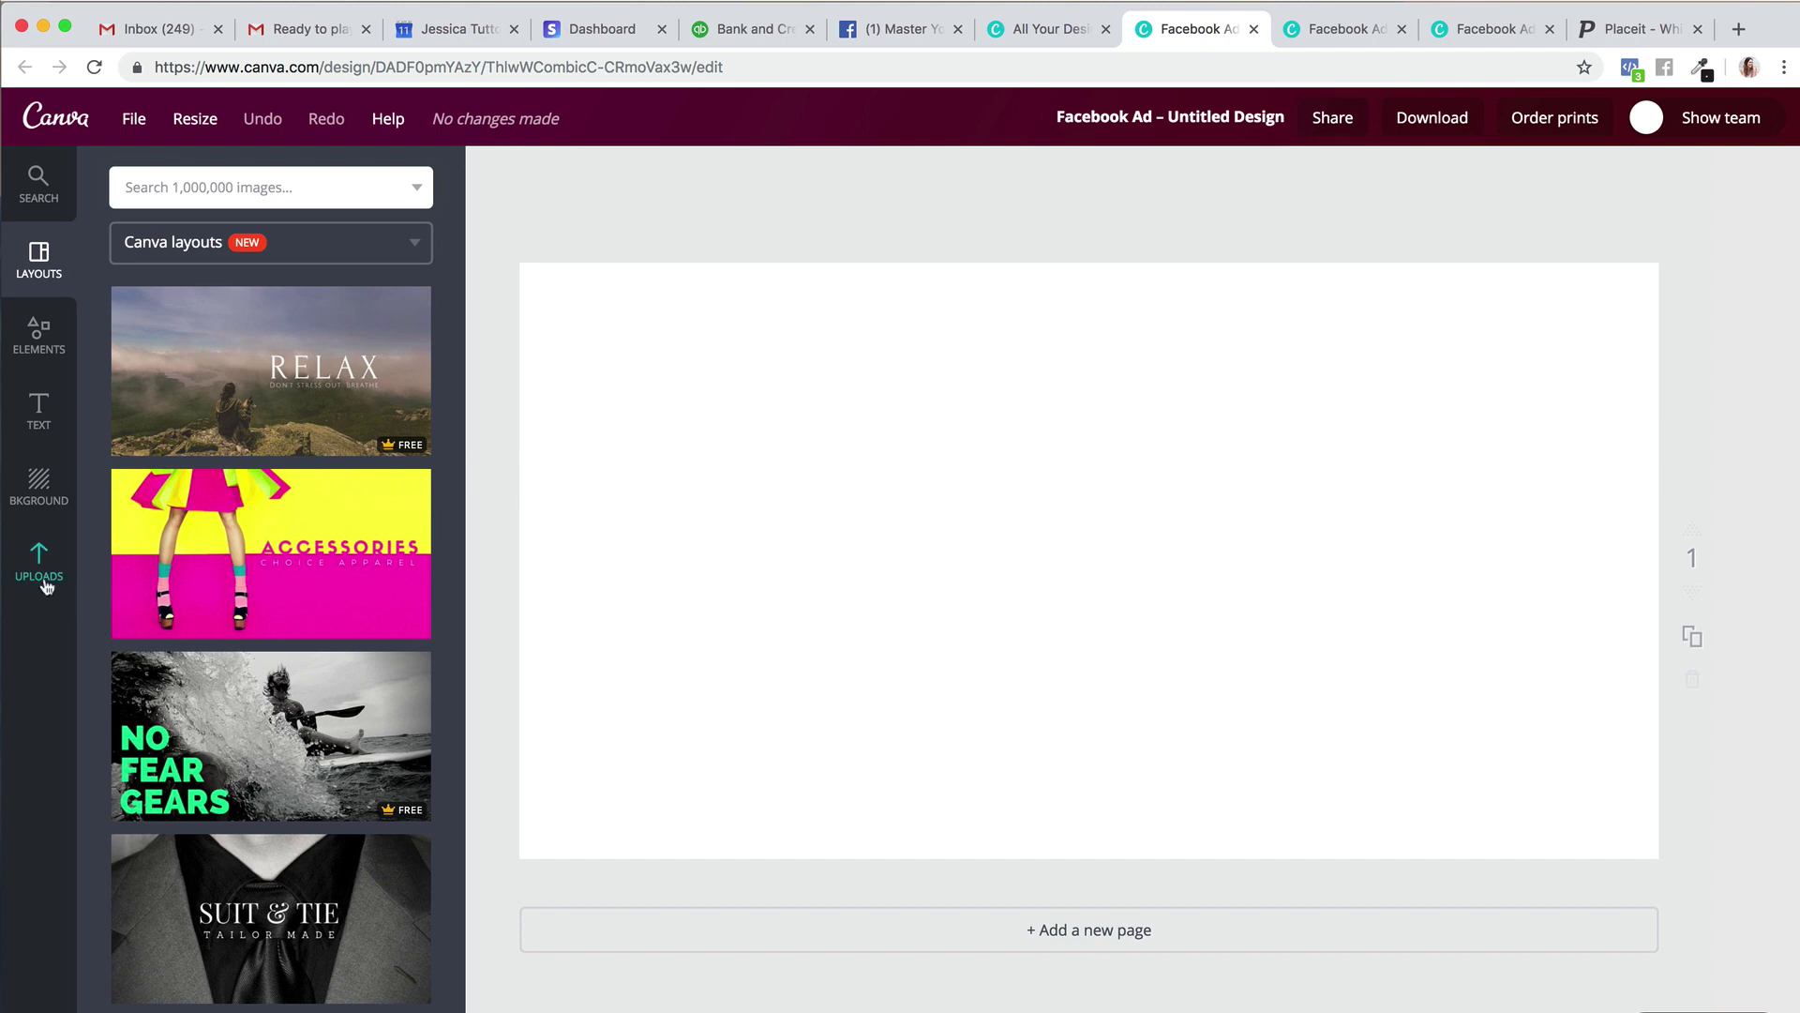
Upload the downloaded iPad mockup from the Downloads folder into Canva.
click(41, 567)
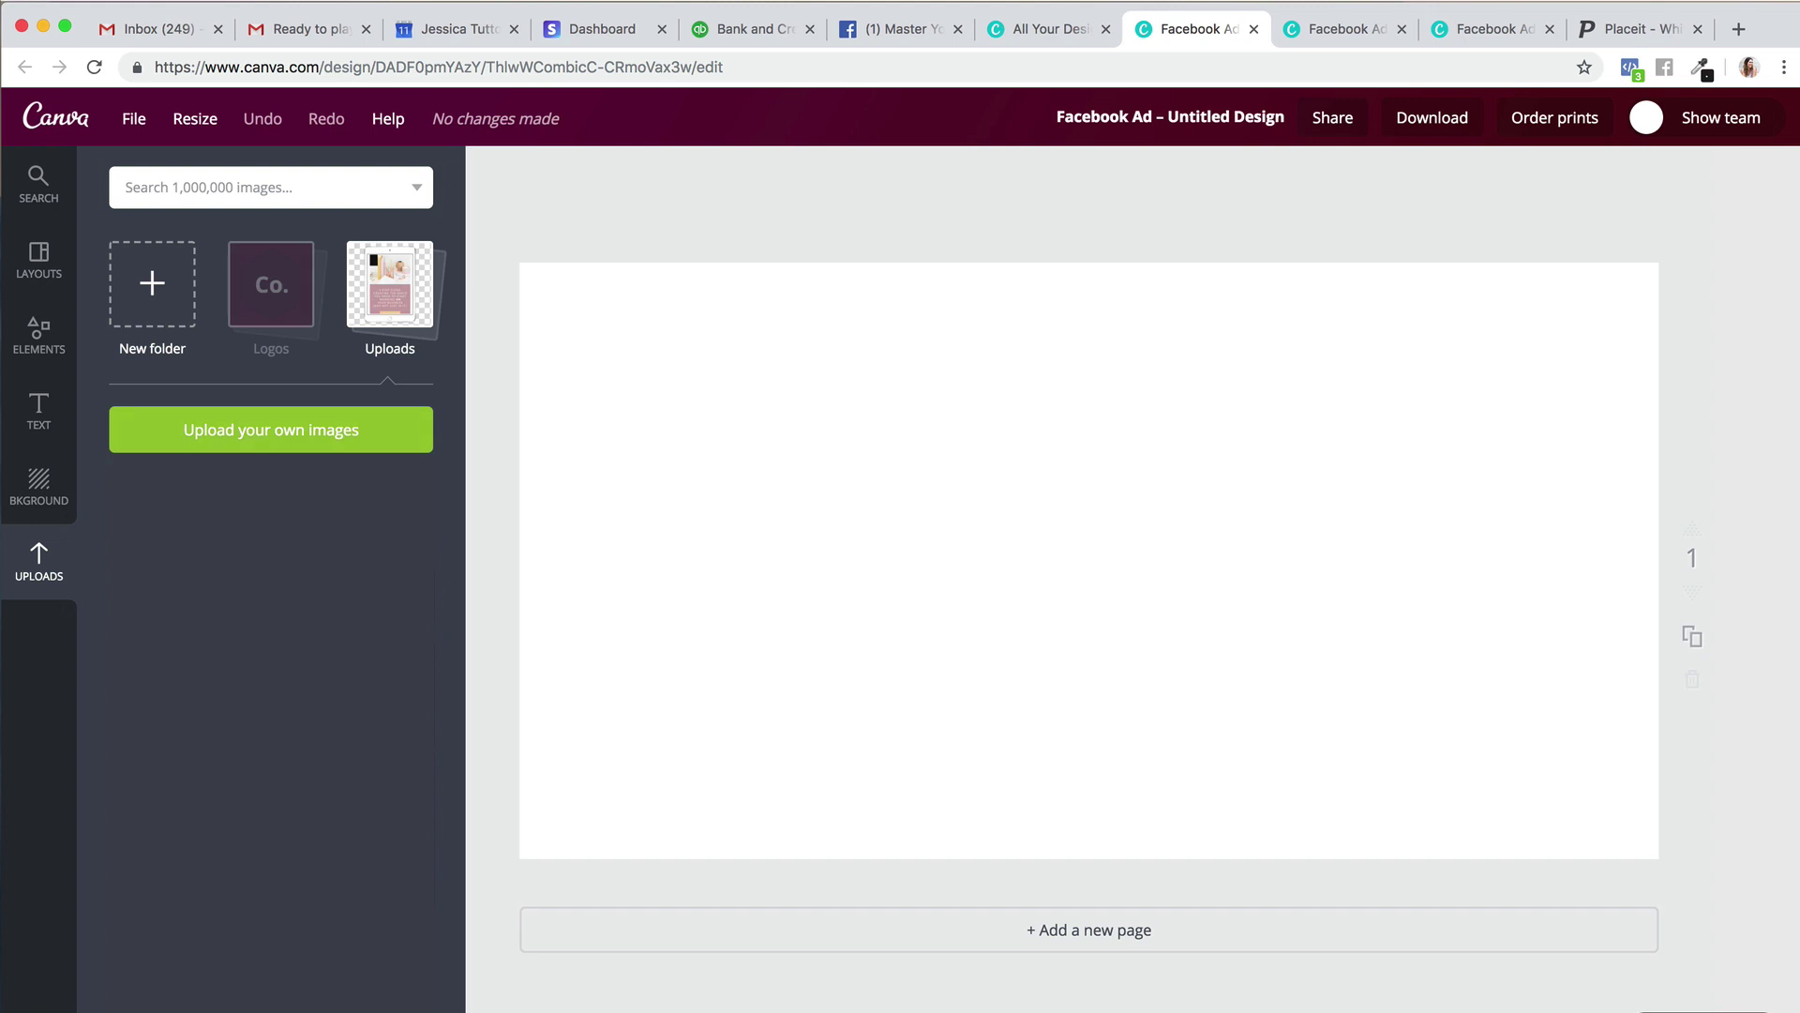
click(243, 438)
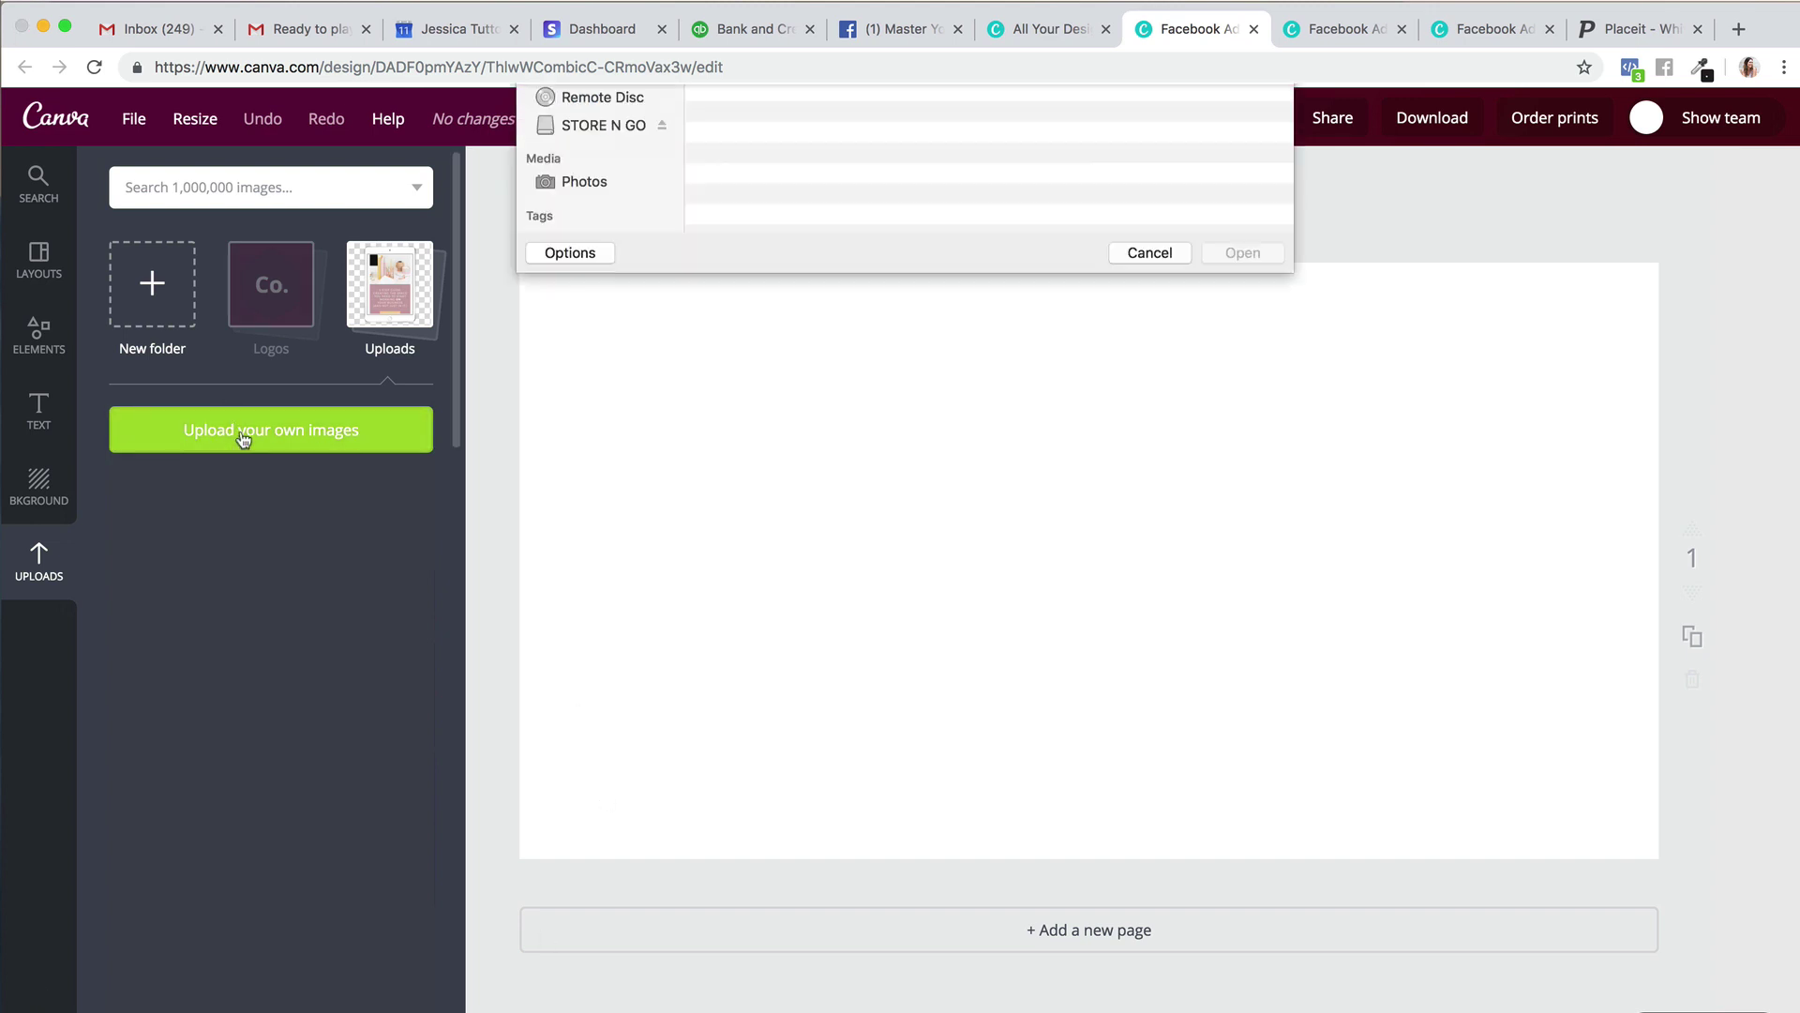
click(600, 343)
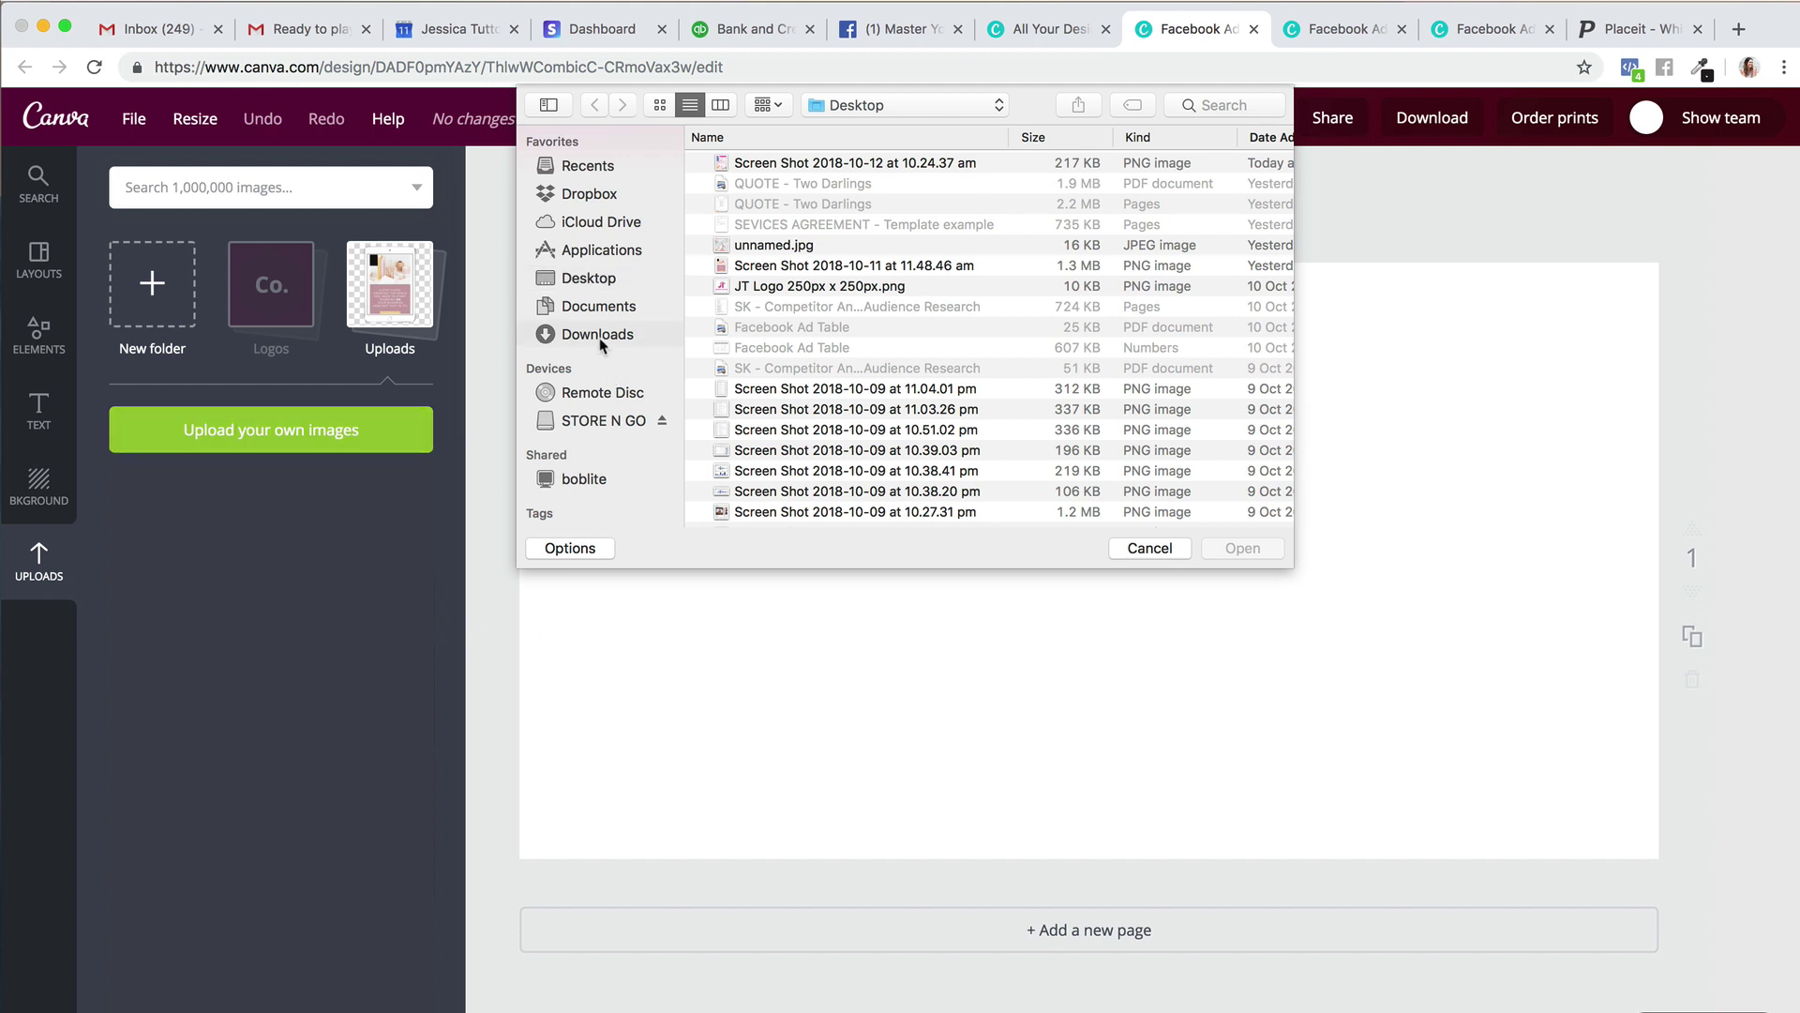
double_click(881, 165)
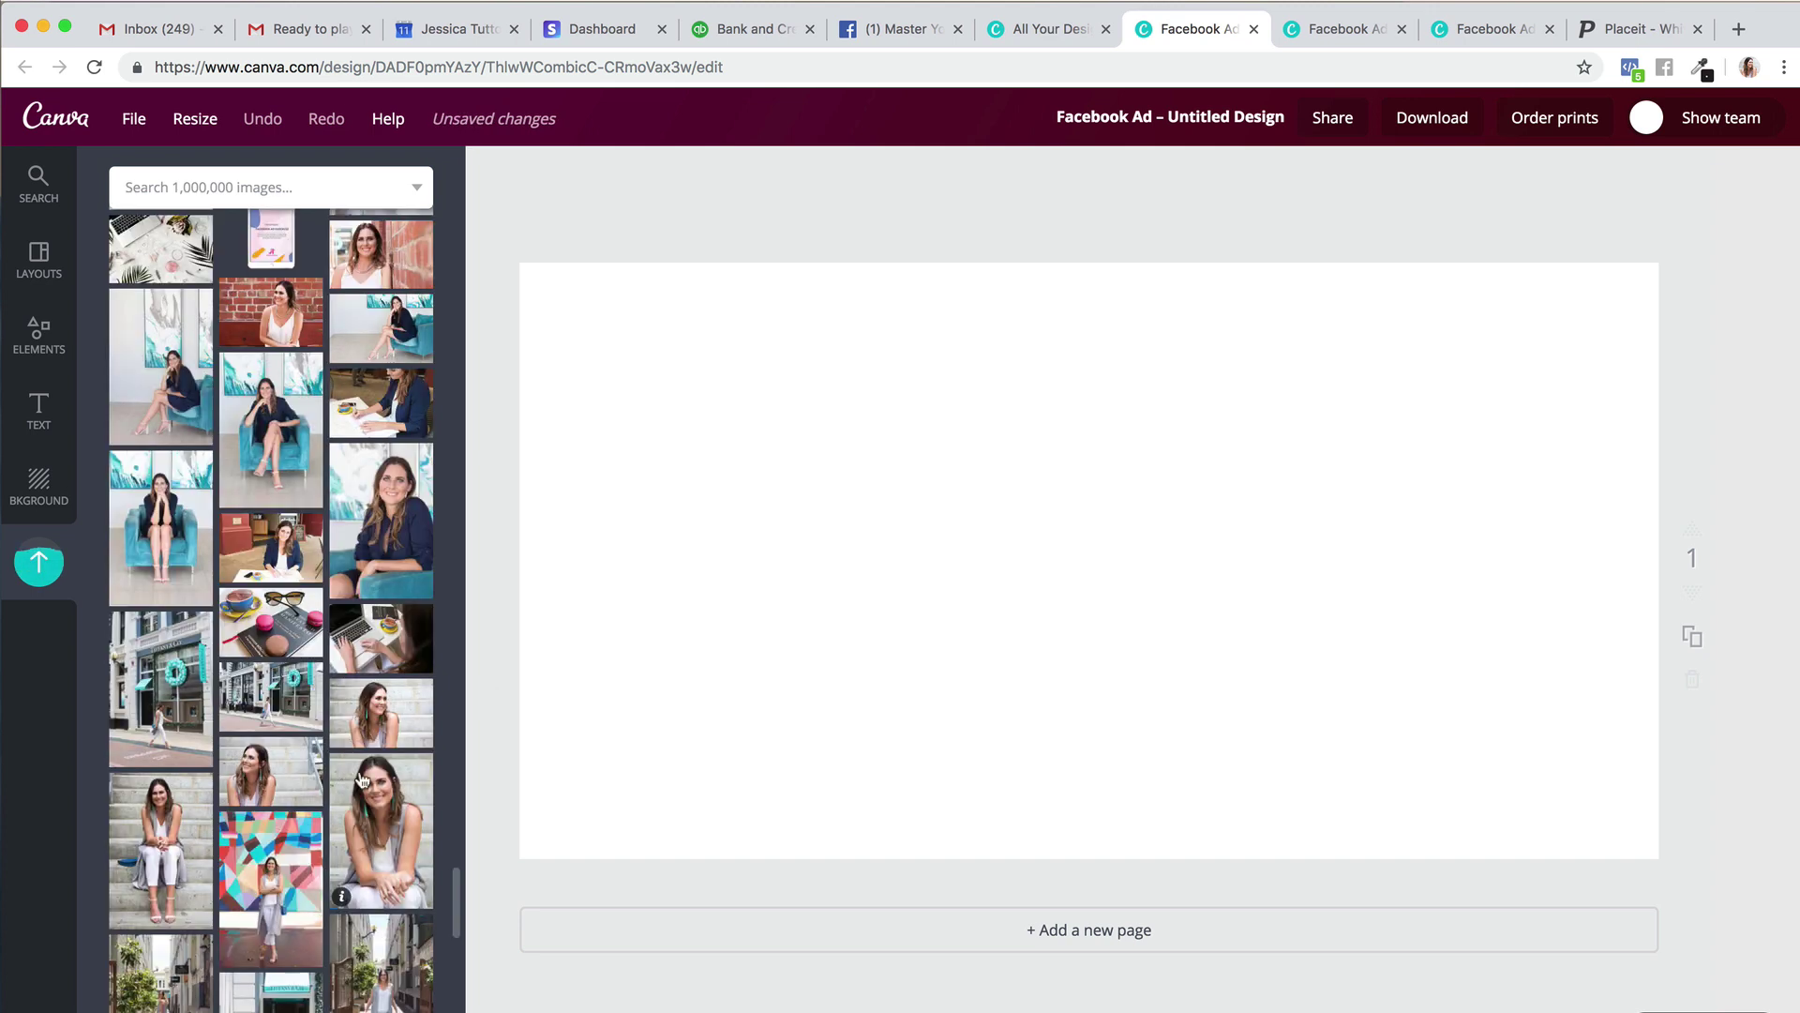
Add the smiling woman on steps photo, shifting it left and enlarging it to the ad's bottom.
click(372, 724)
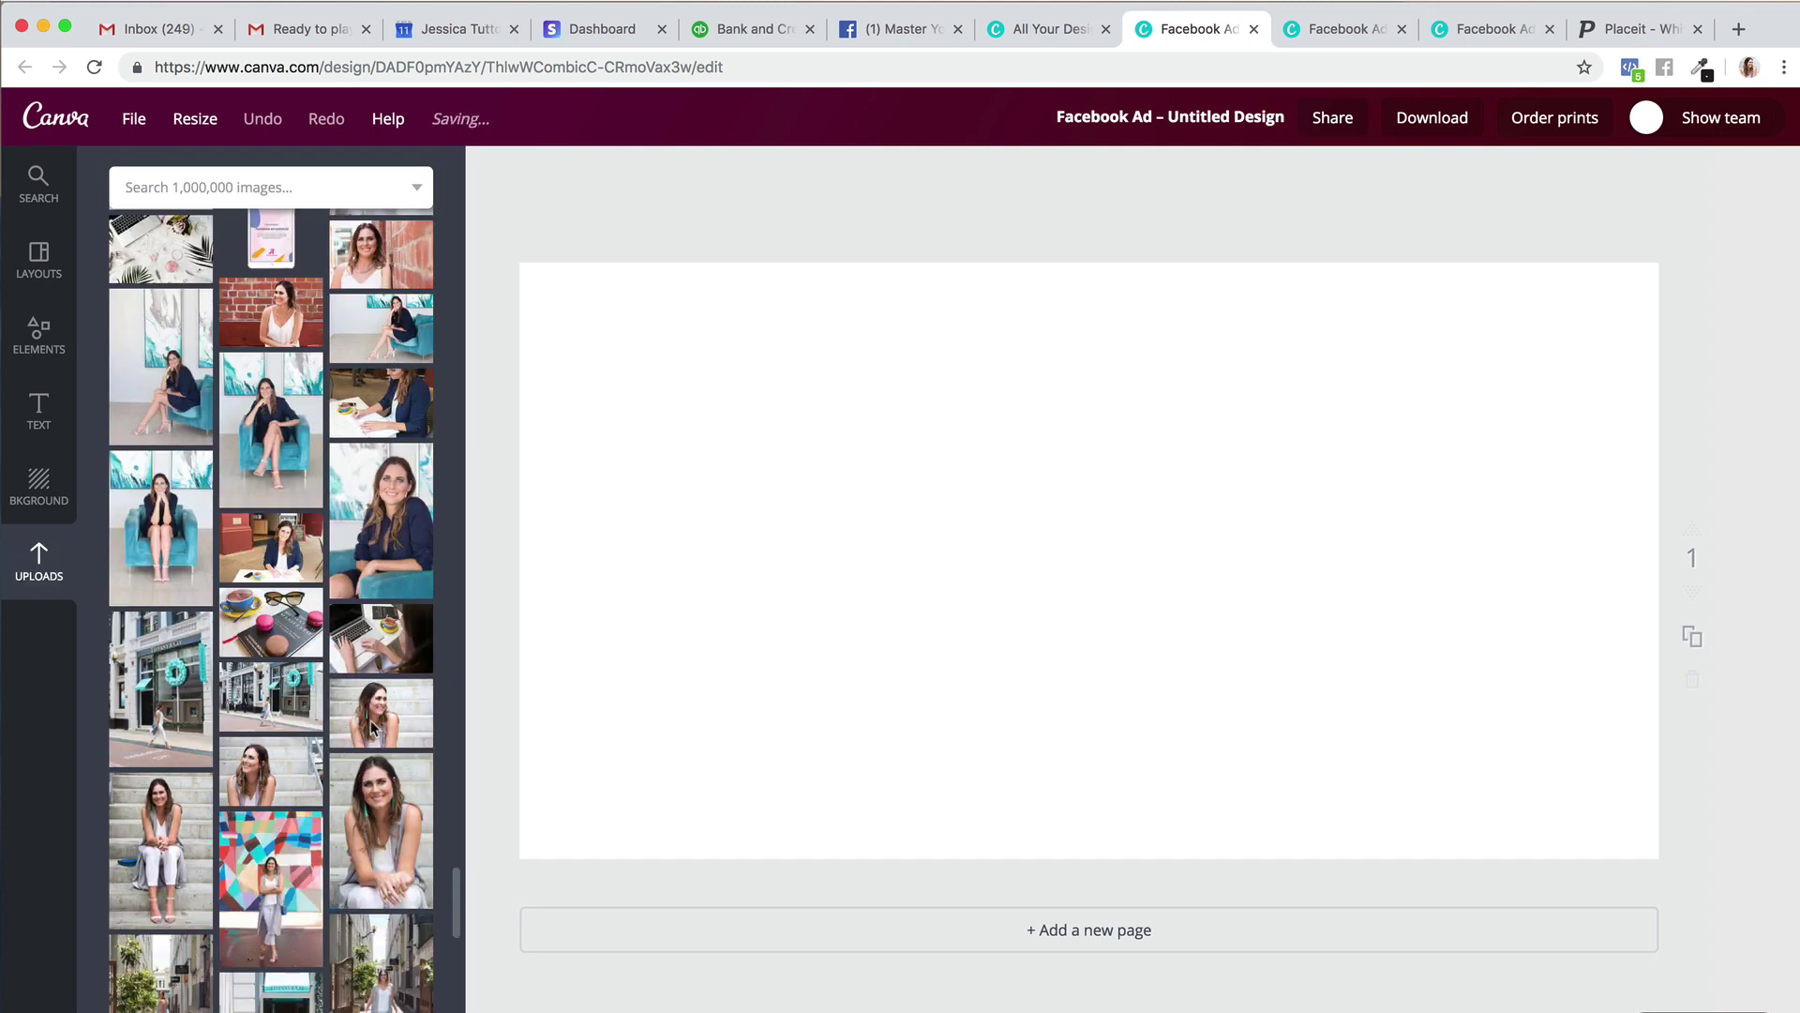
drag(1093, 714, 883, 654)
drag(1205, 754, 1312, 858)
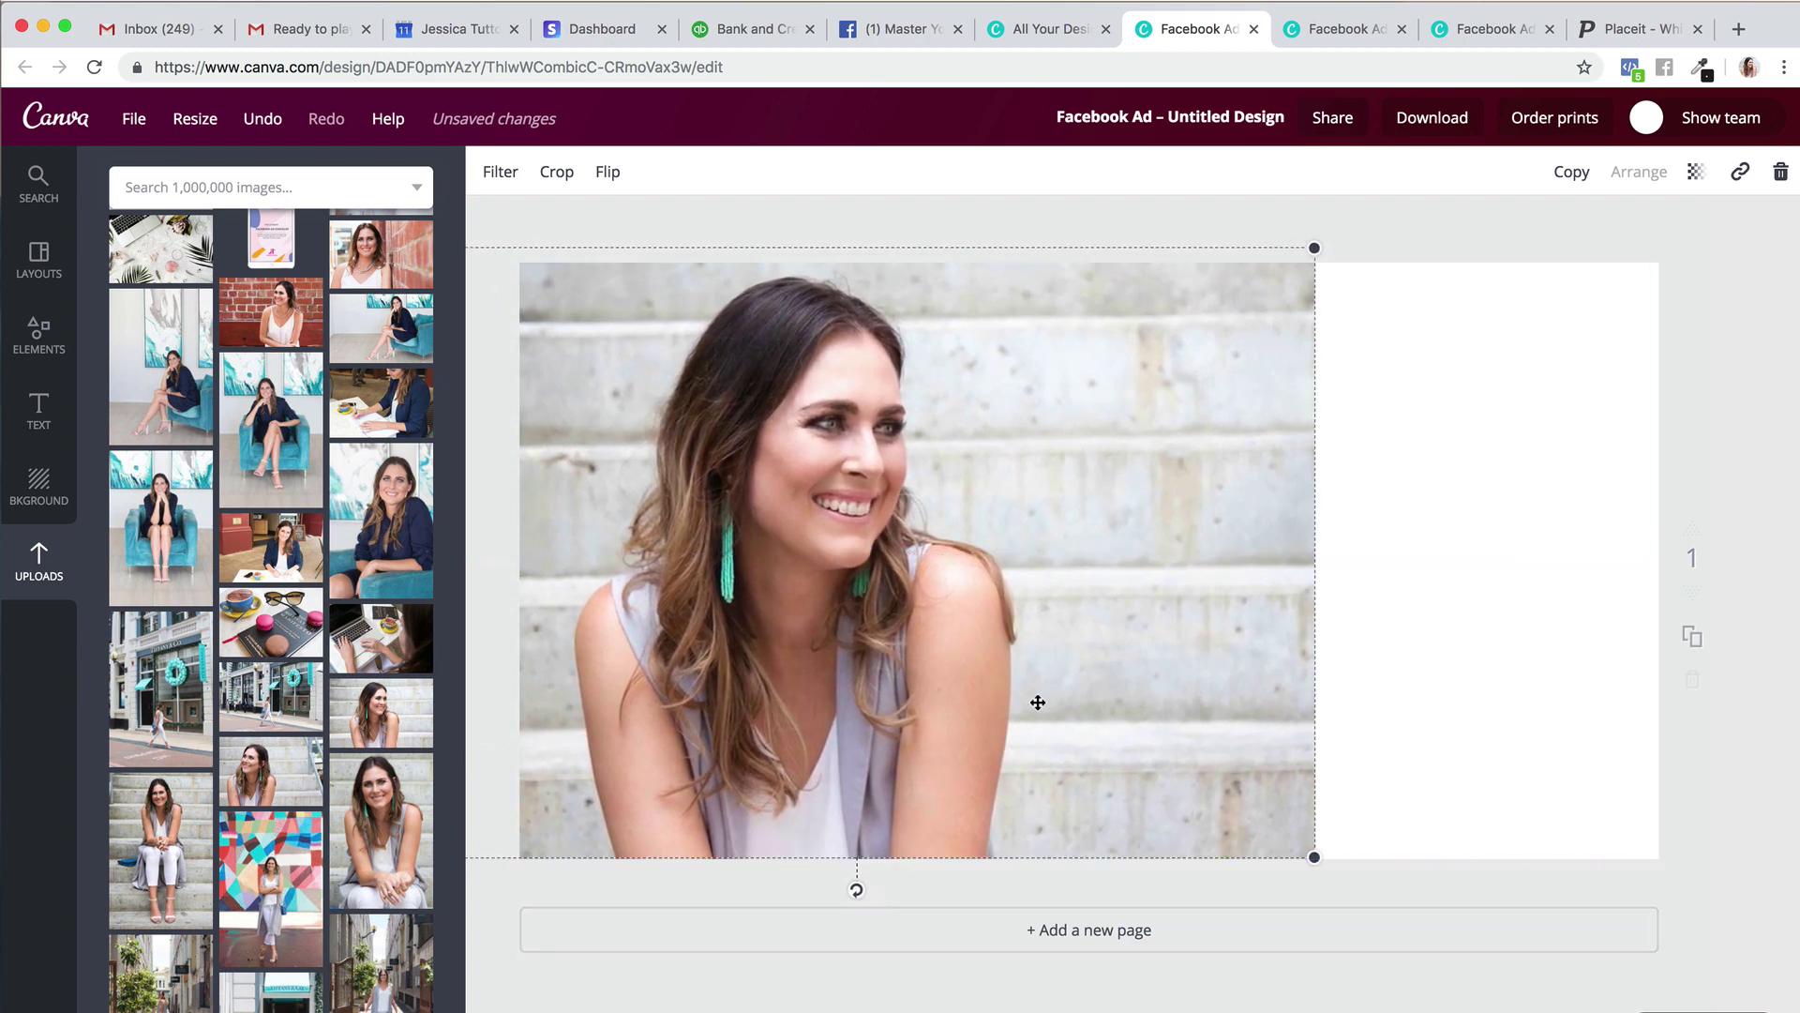
Add a square shape and stretch it into a maroon panel covering the ad's right side.
click(39, 351)
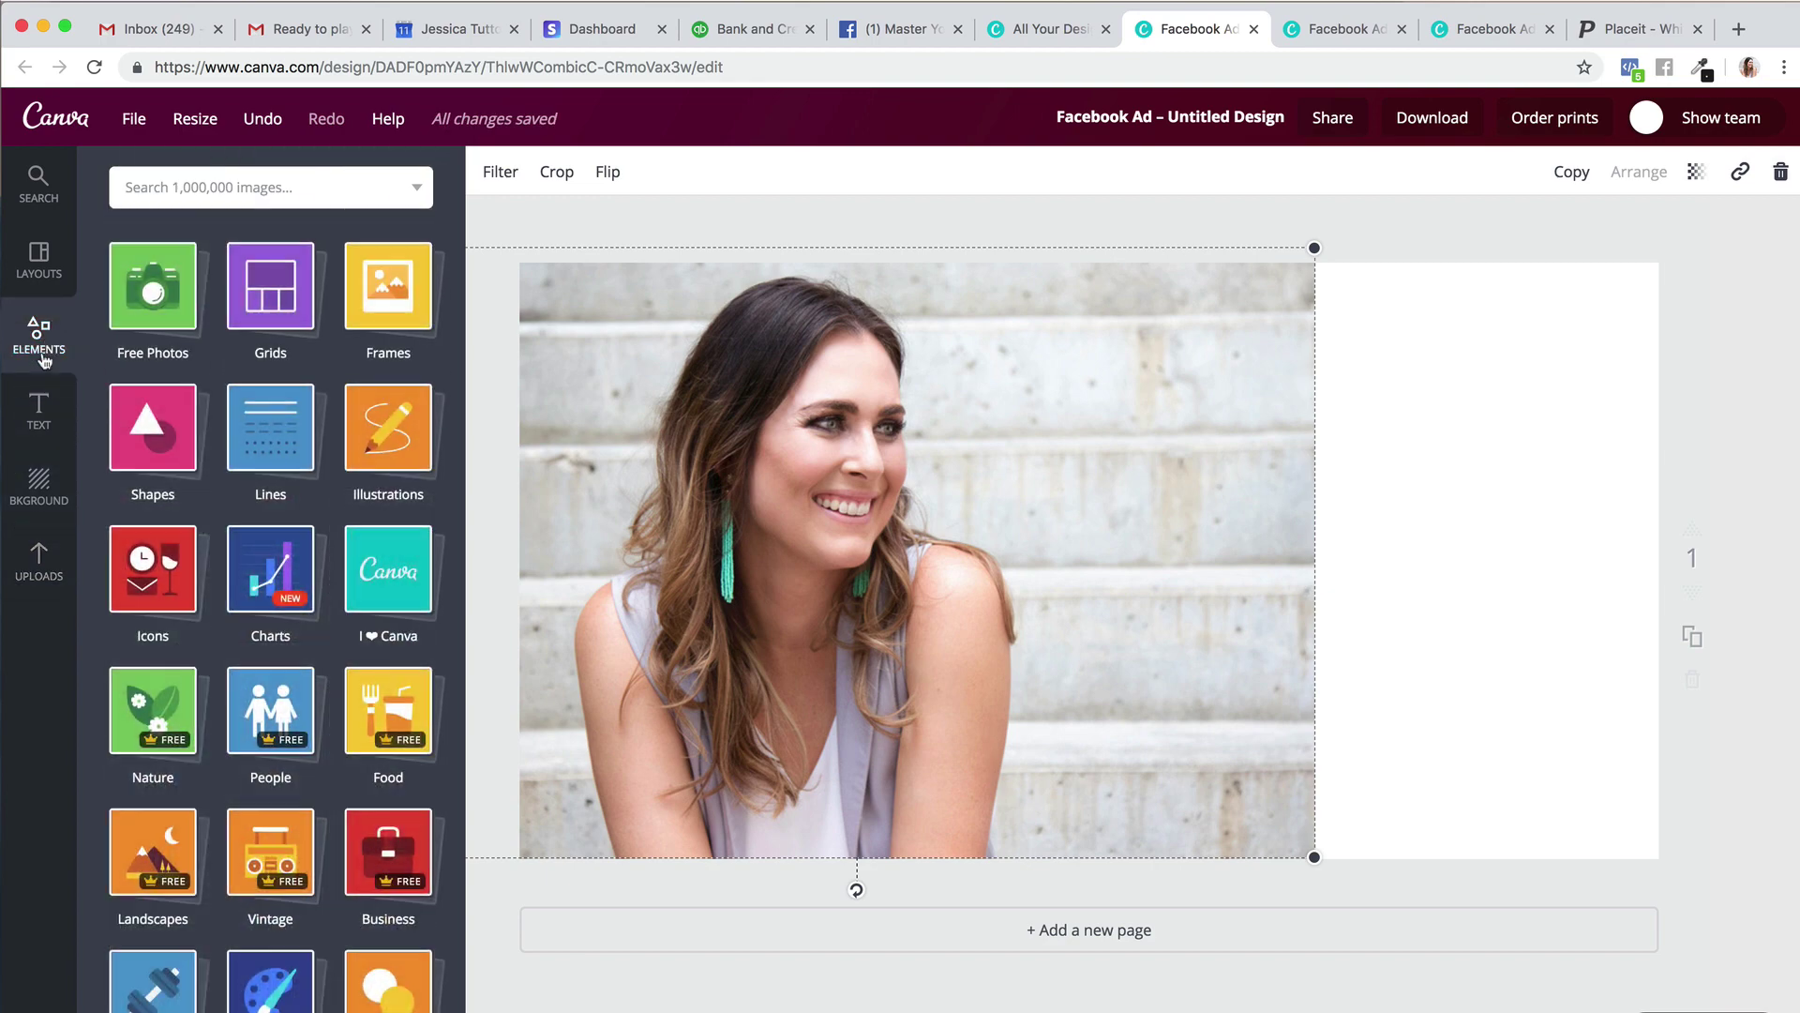
click(153, 427)
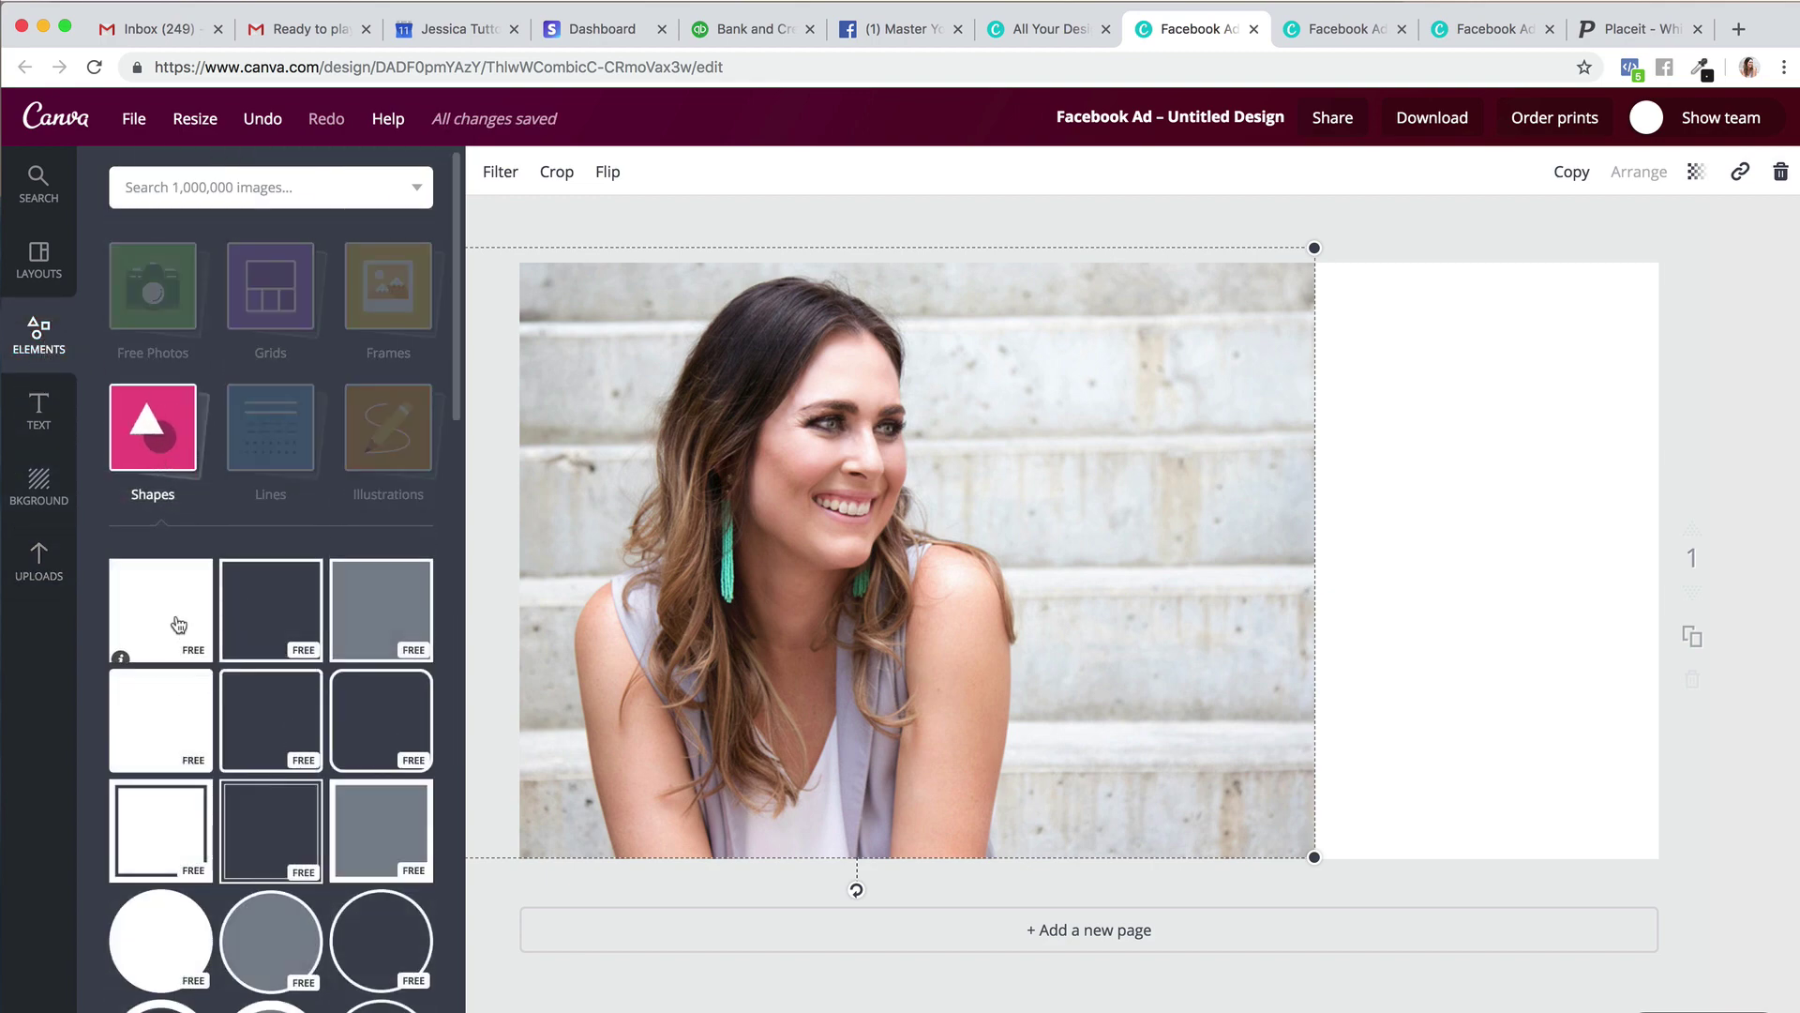
click(178, 622)
drag(938, 565, 1275, 546)
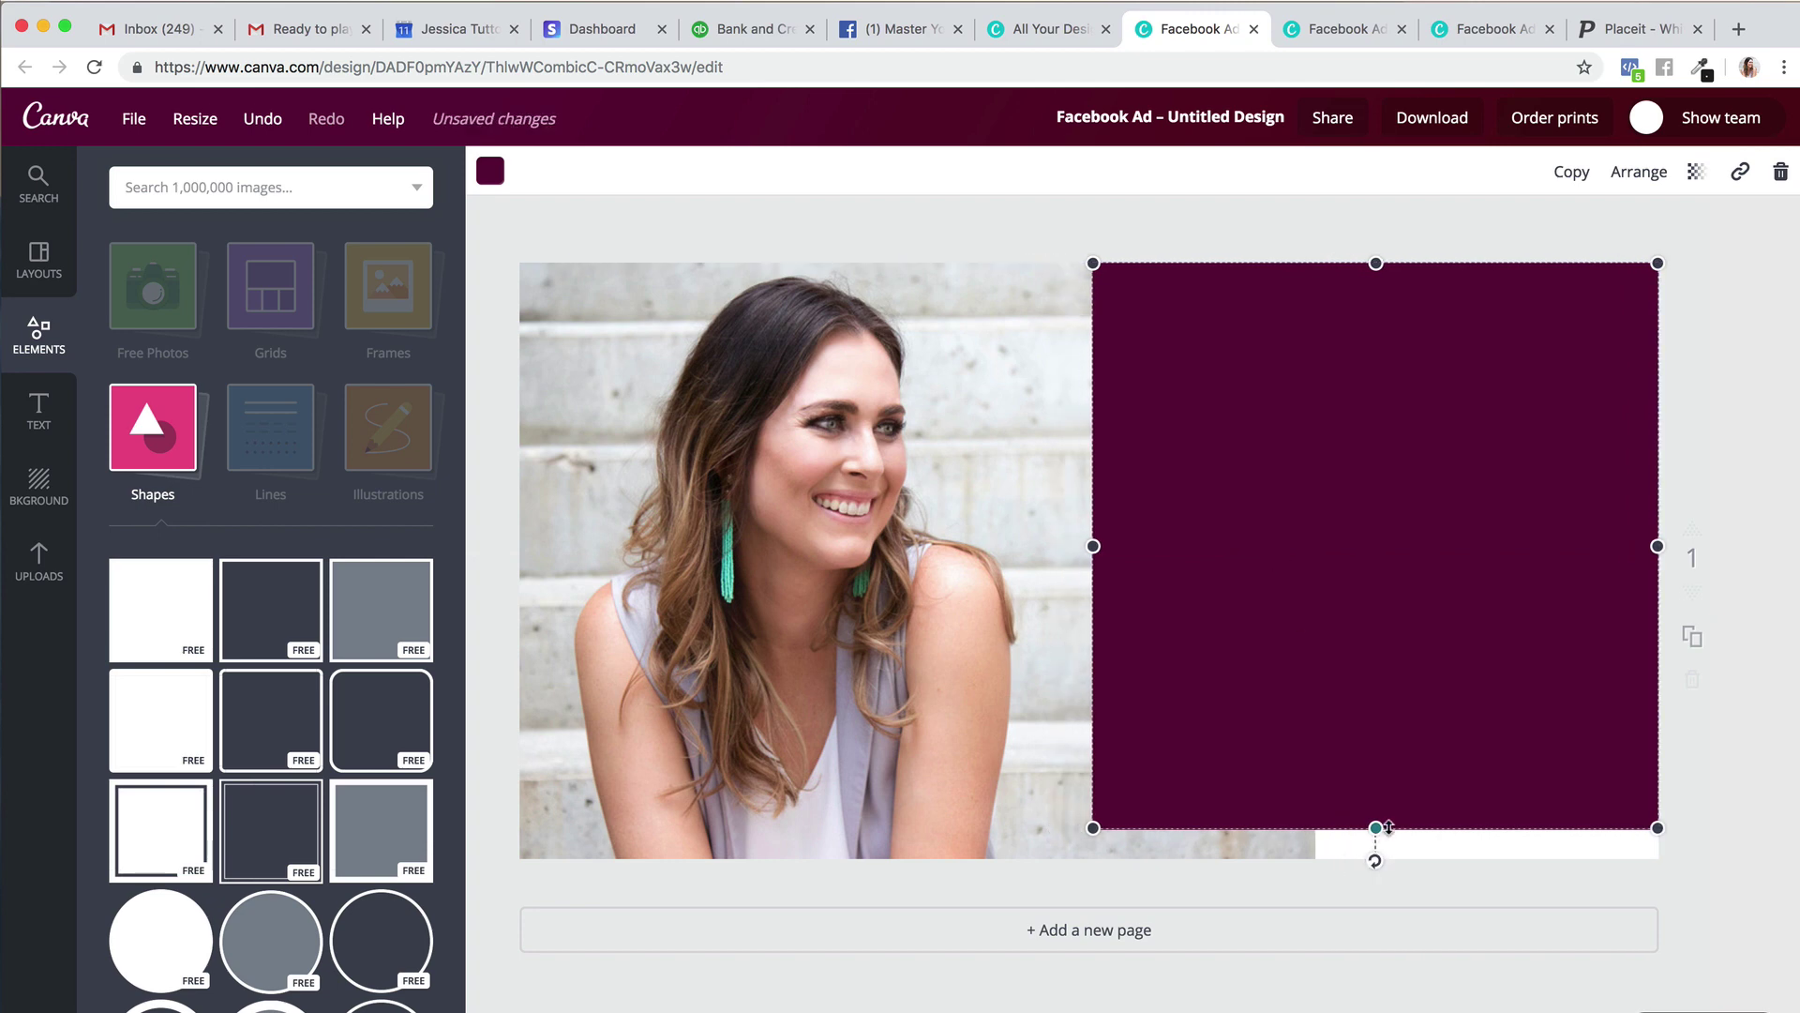
drag(1375, 826, 1375, 856)
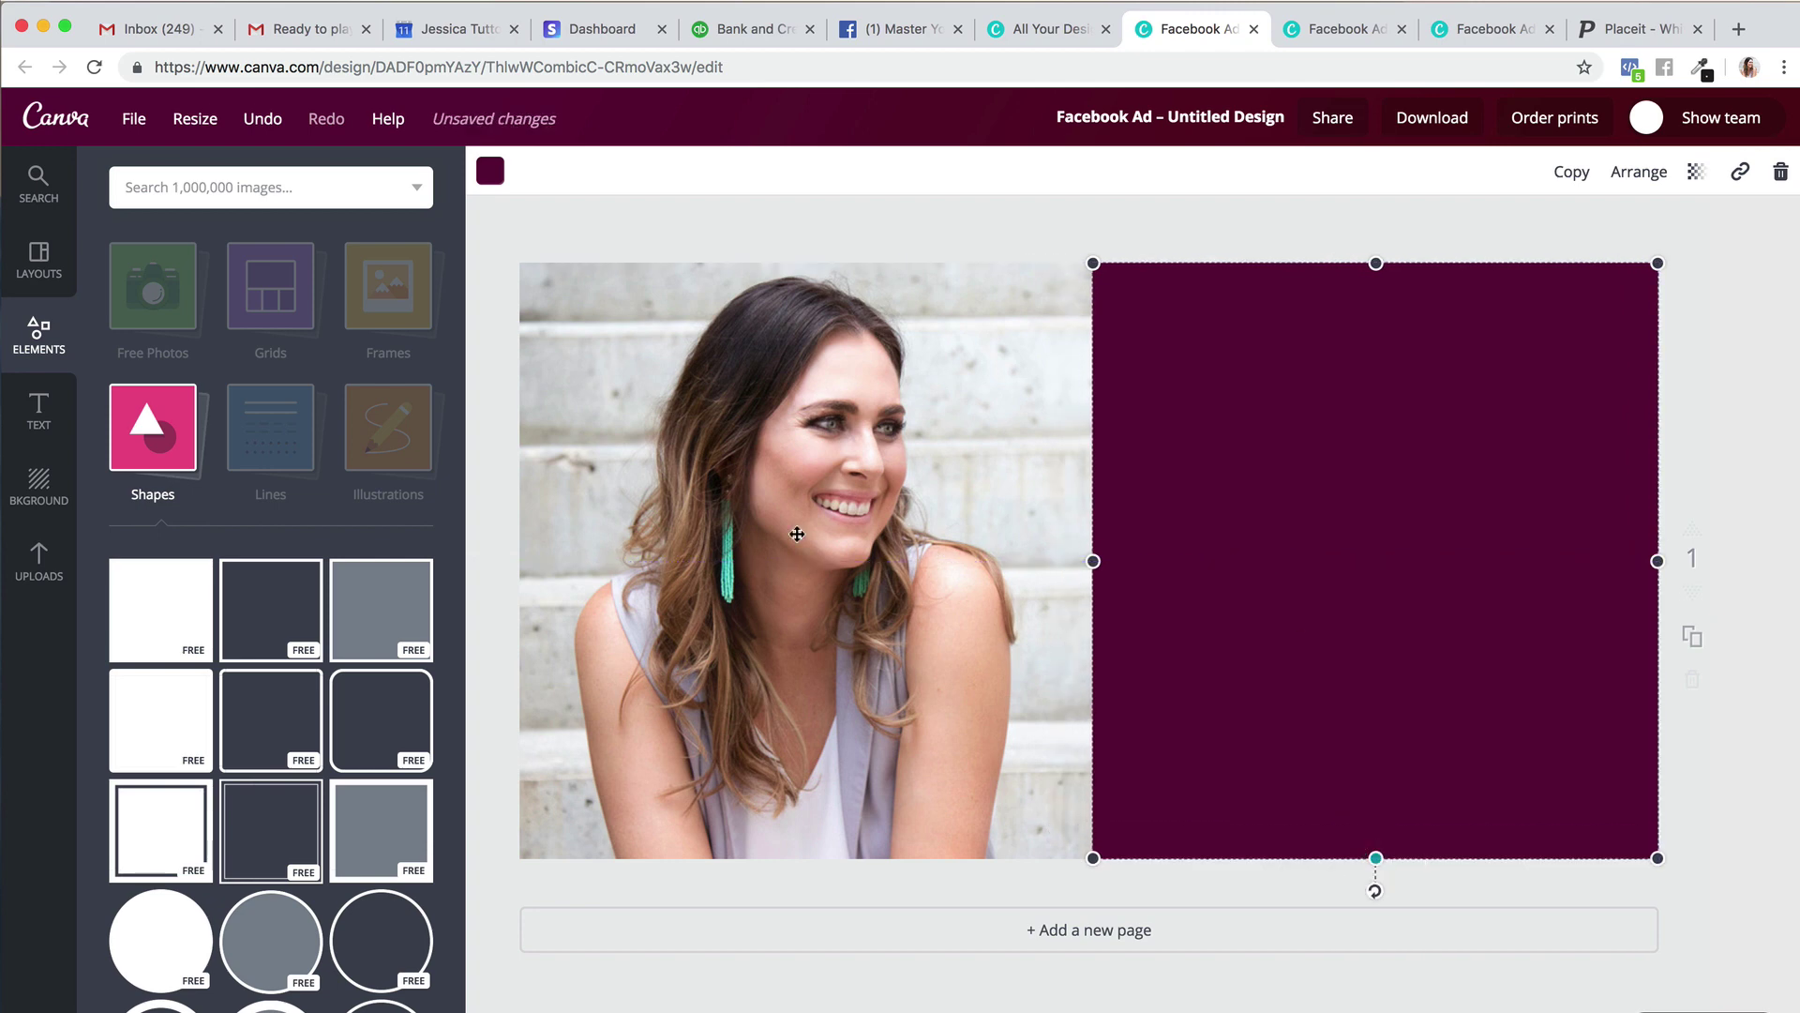
Insert the uploaded tablet mockup, shrink it, and place it over the photo's edge.
click(38, 566)
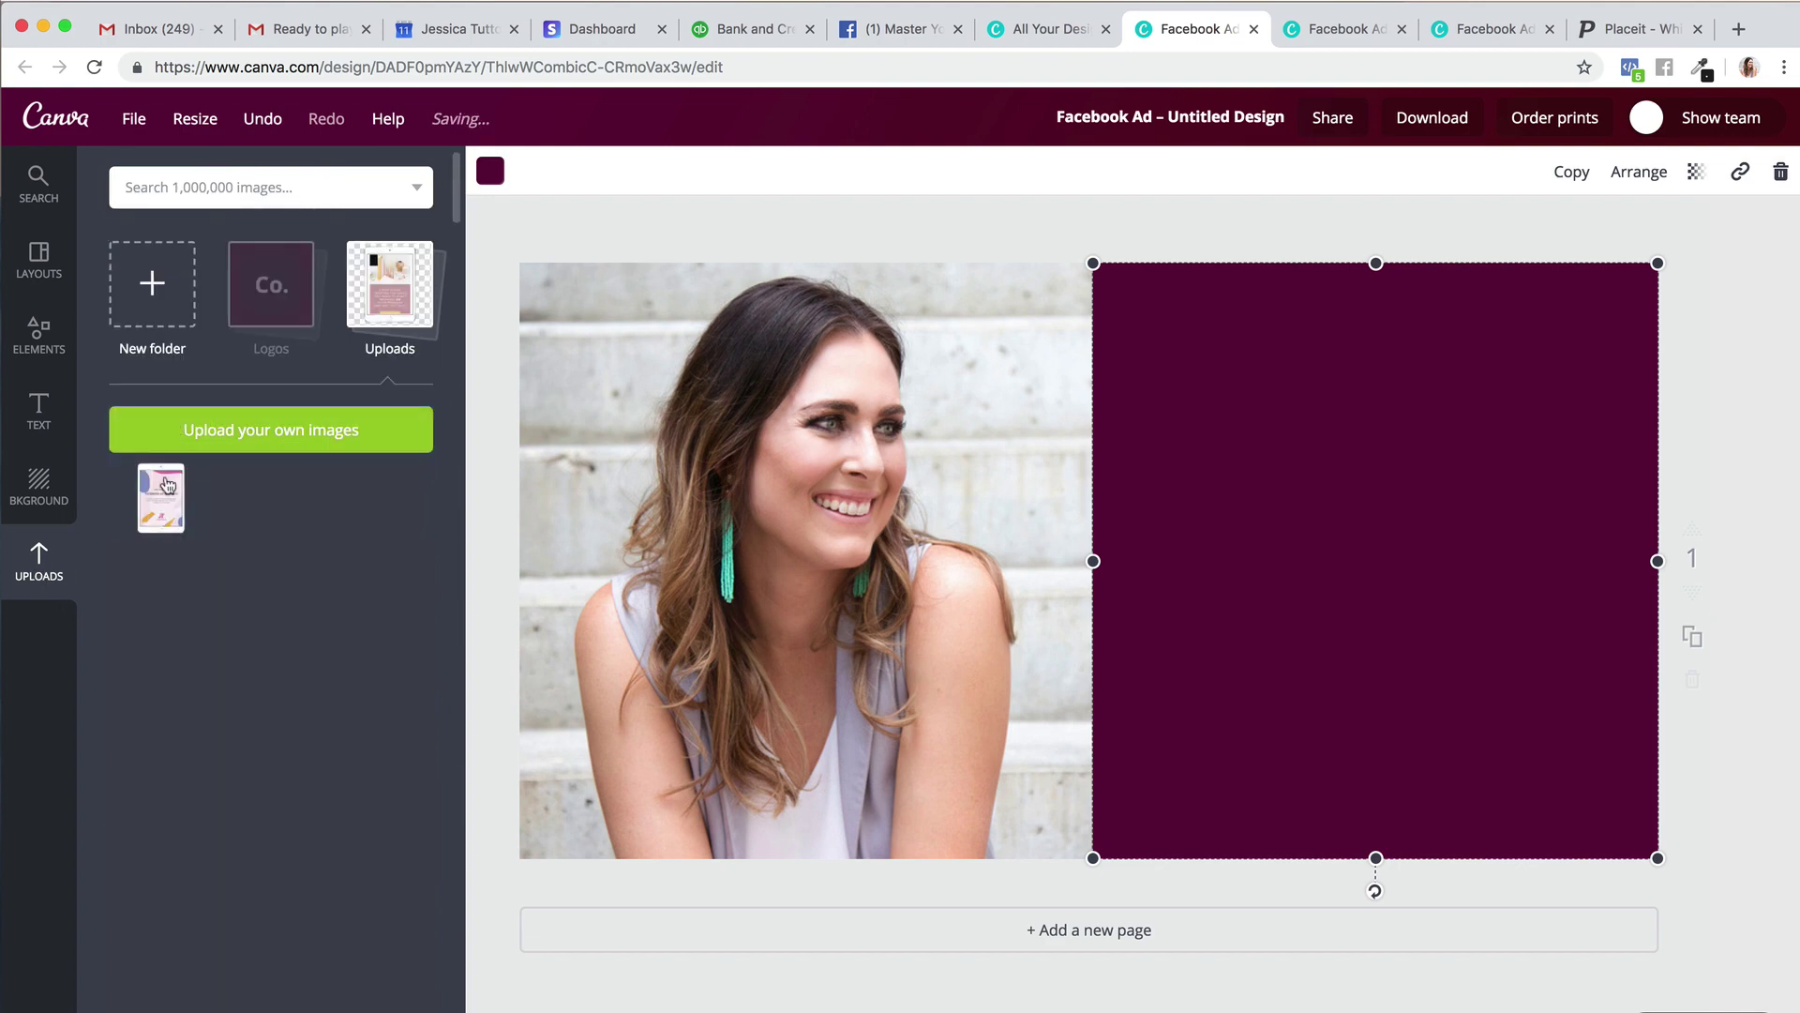
click(168, 484)
drag(713, 844, 1125, 522)
drag(1331, 439, 1131, 558)
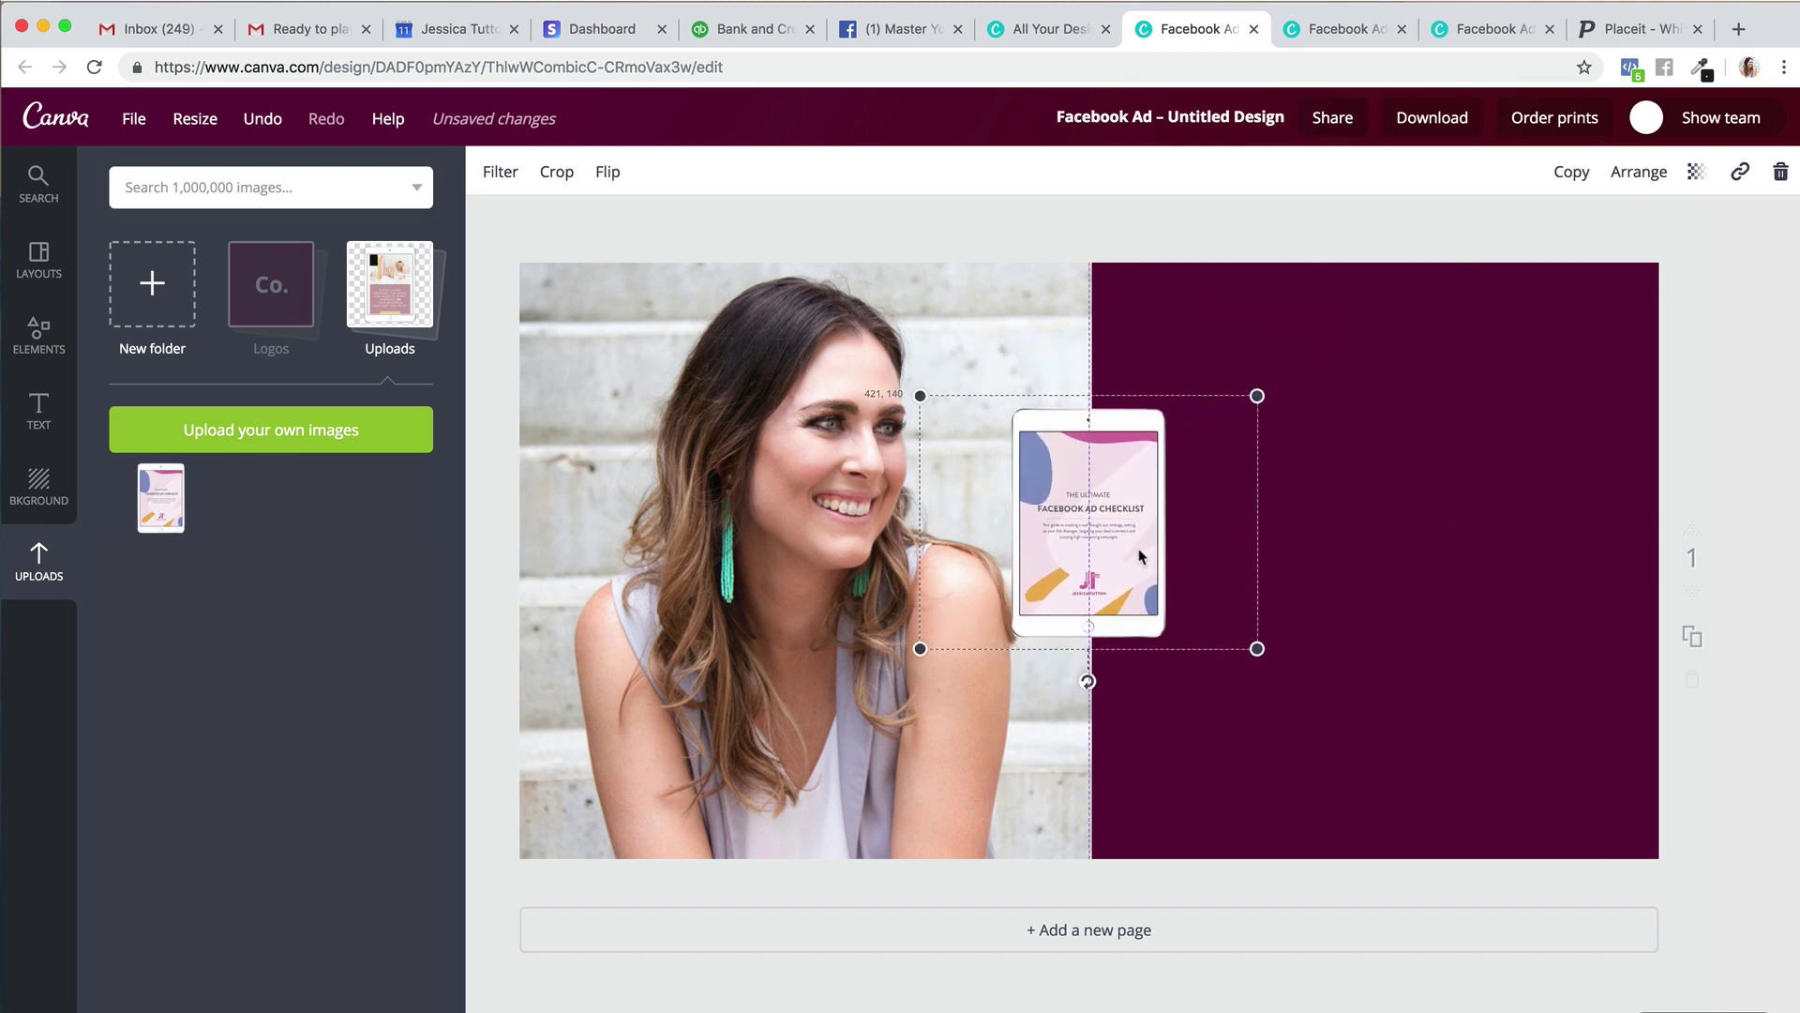
Search 'paint' and place a shrunken black brush stroke below the tablet mockup.
click(173, 191)
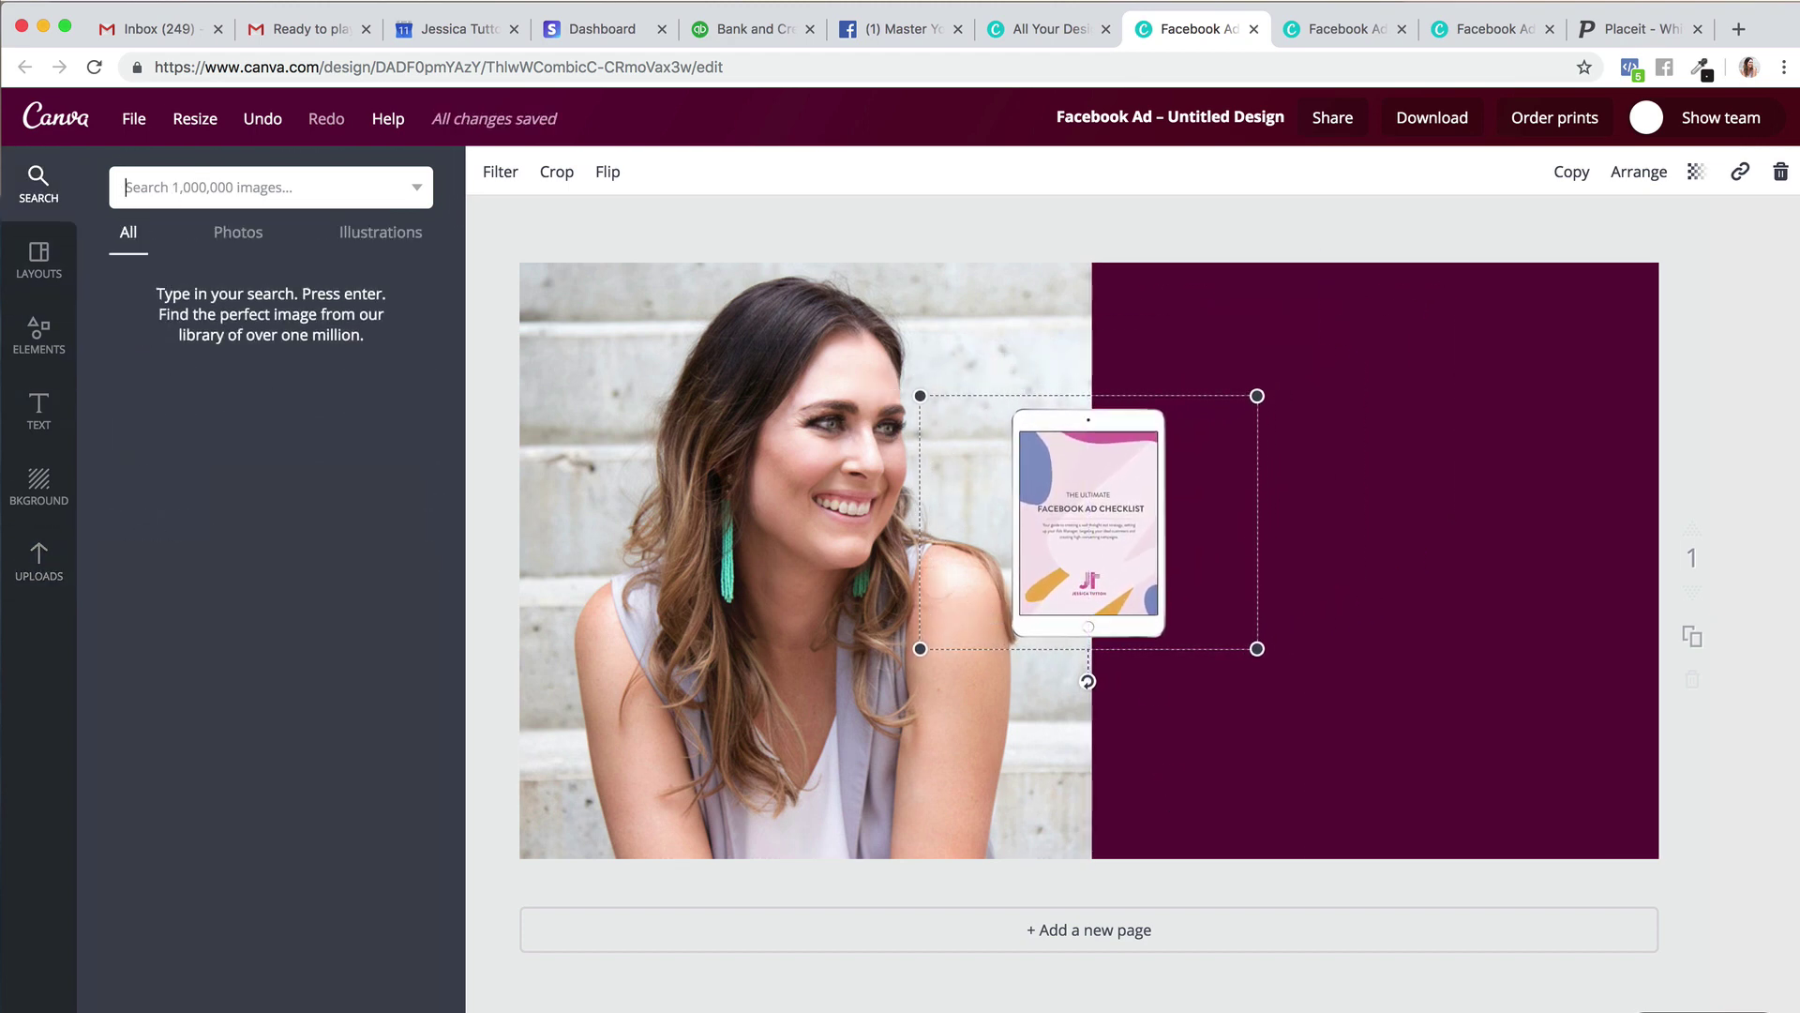
text(paint)
key(Return)
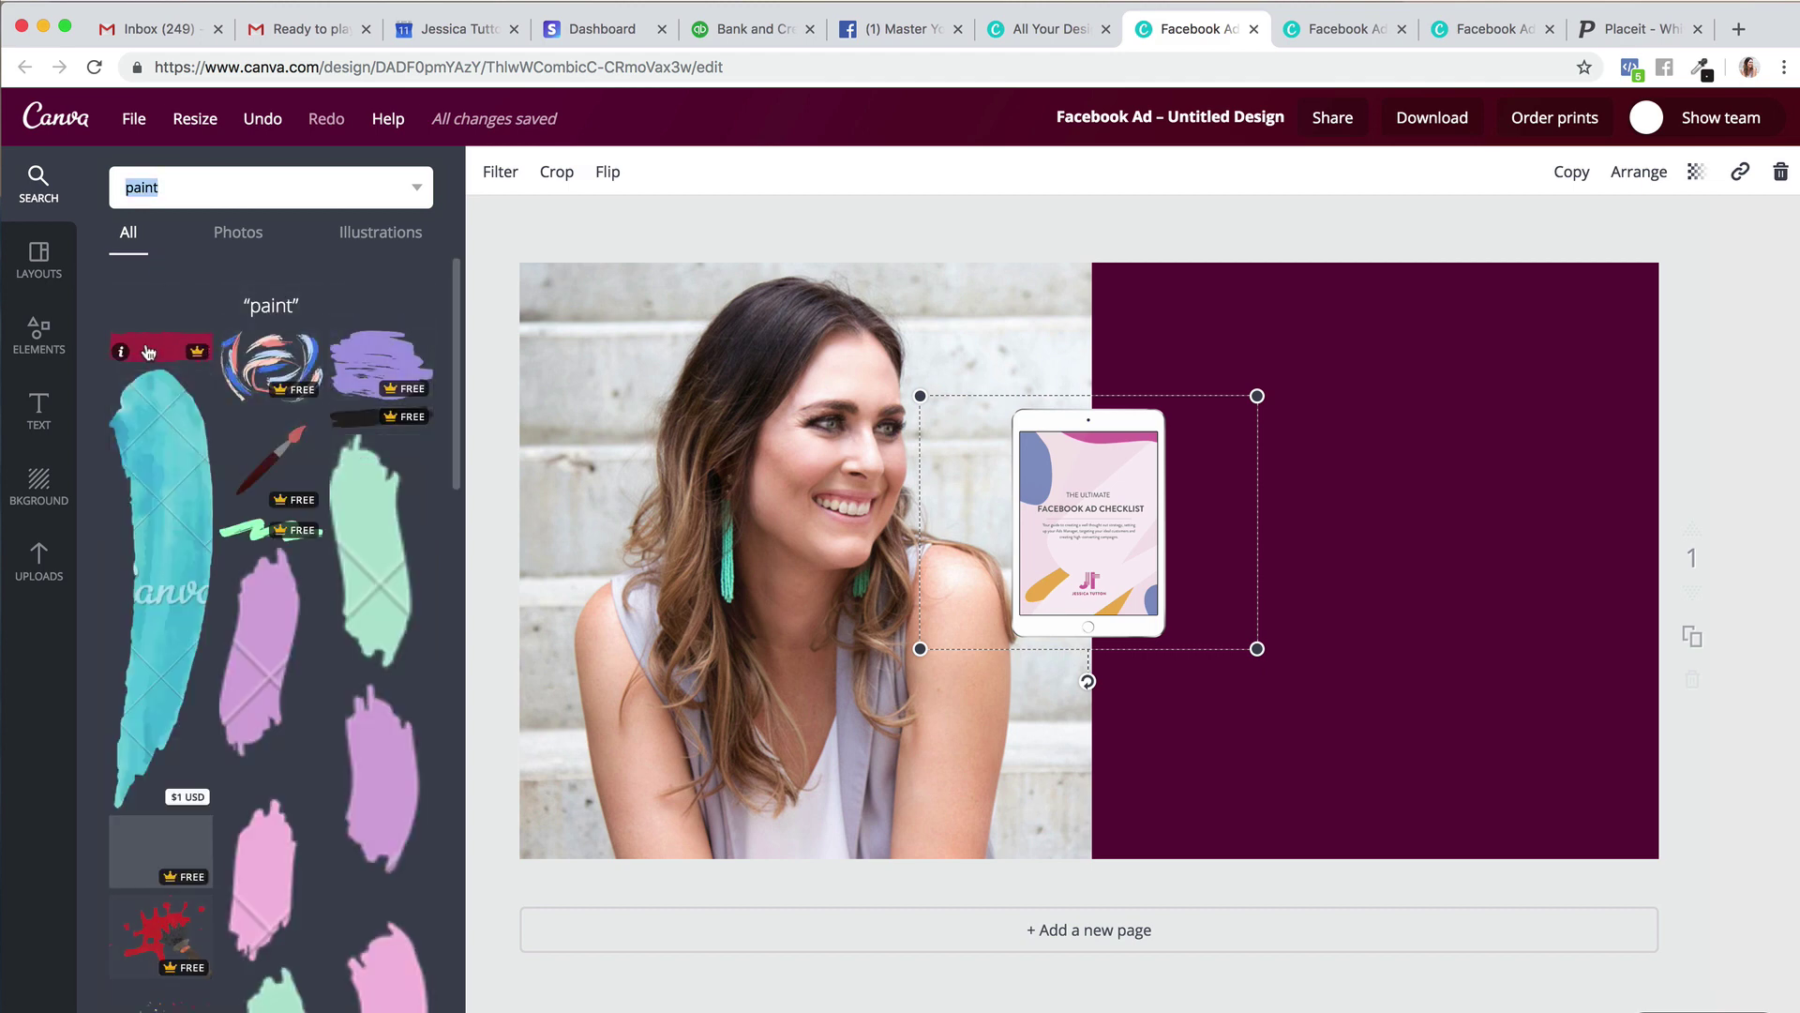
scroll(148, 351, down, 1)
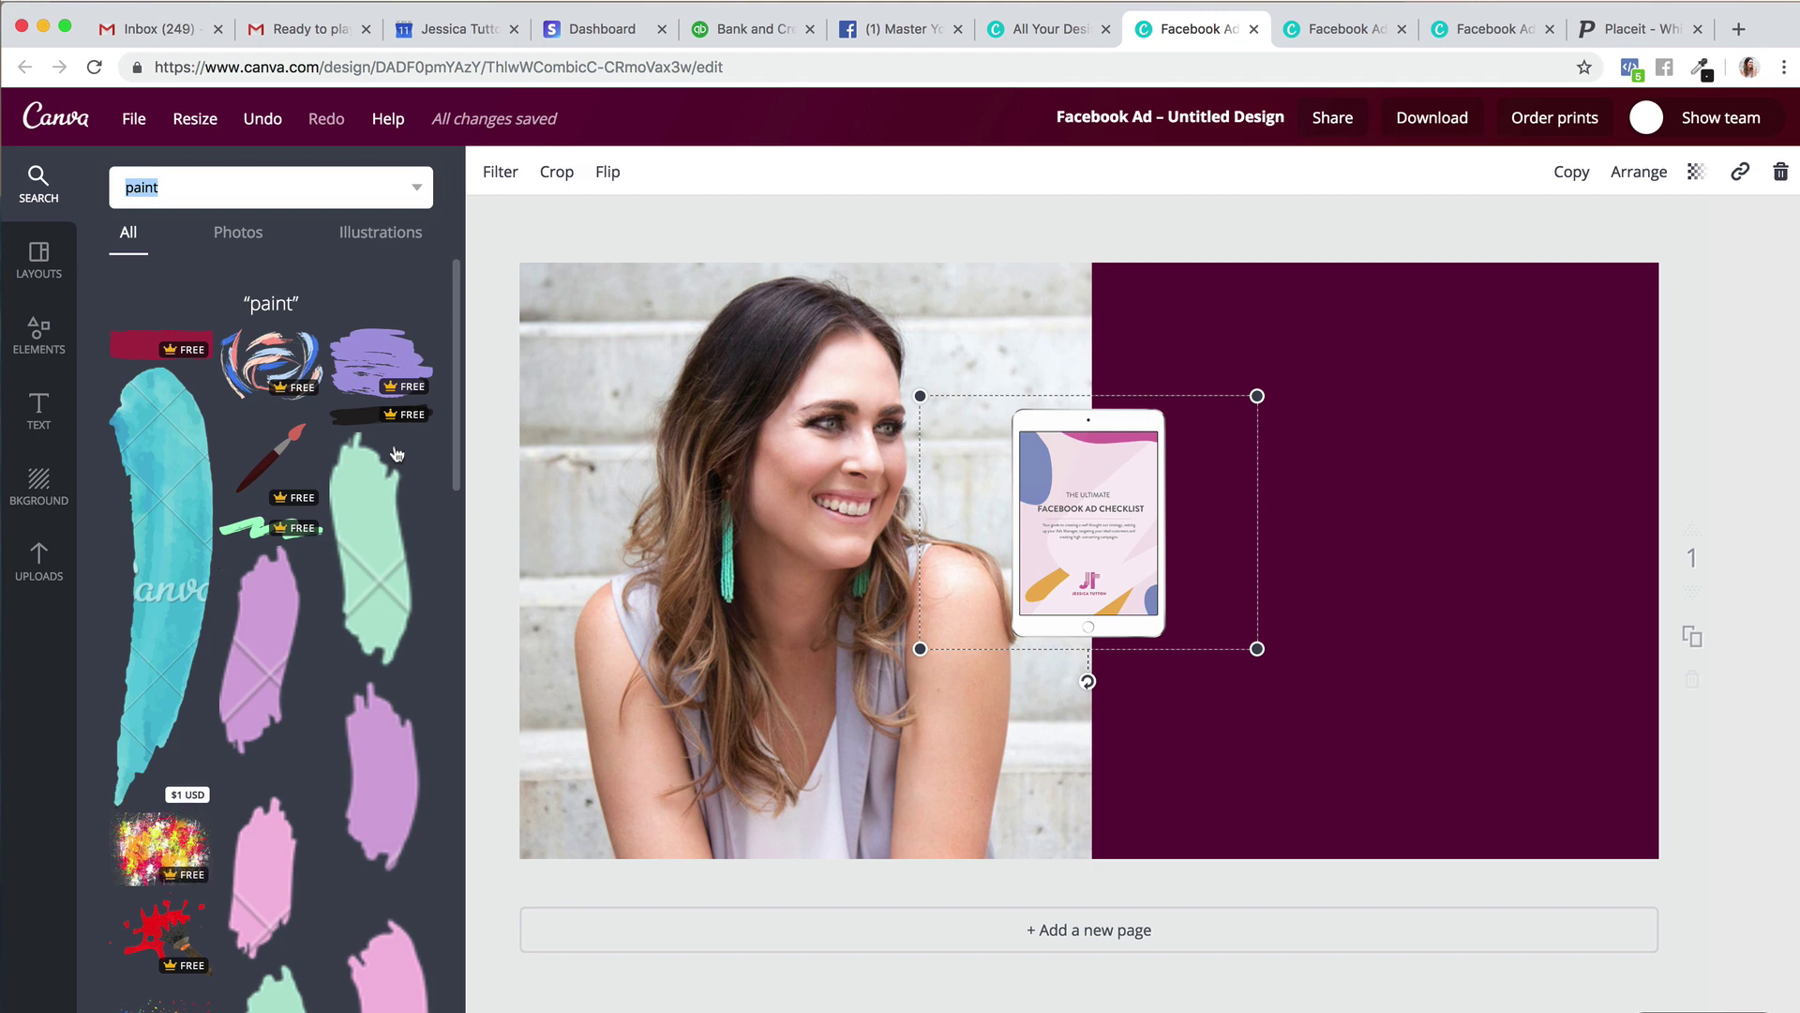
click(366, 427)
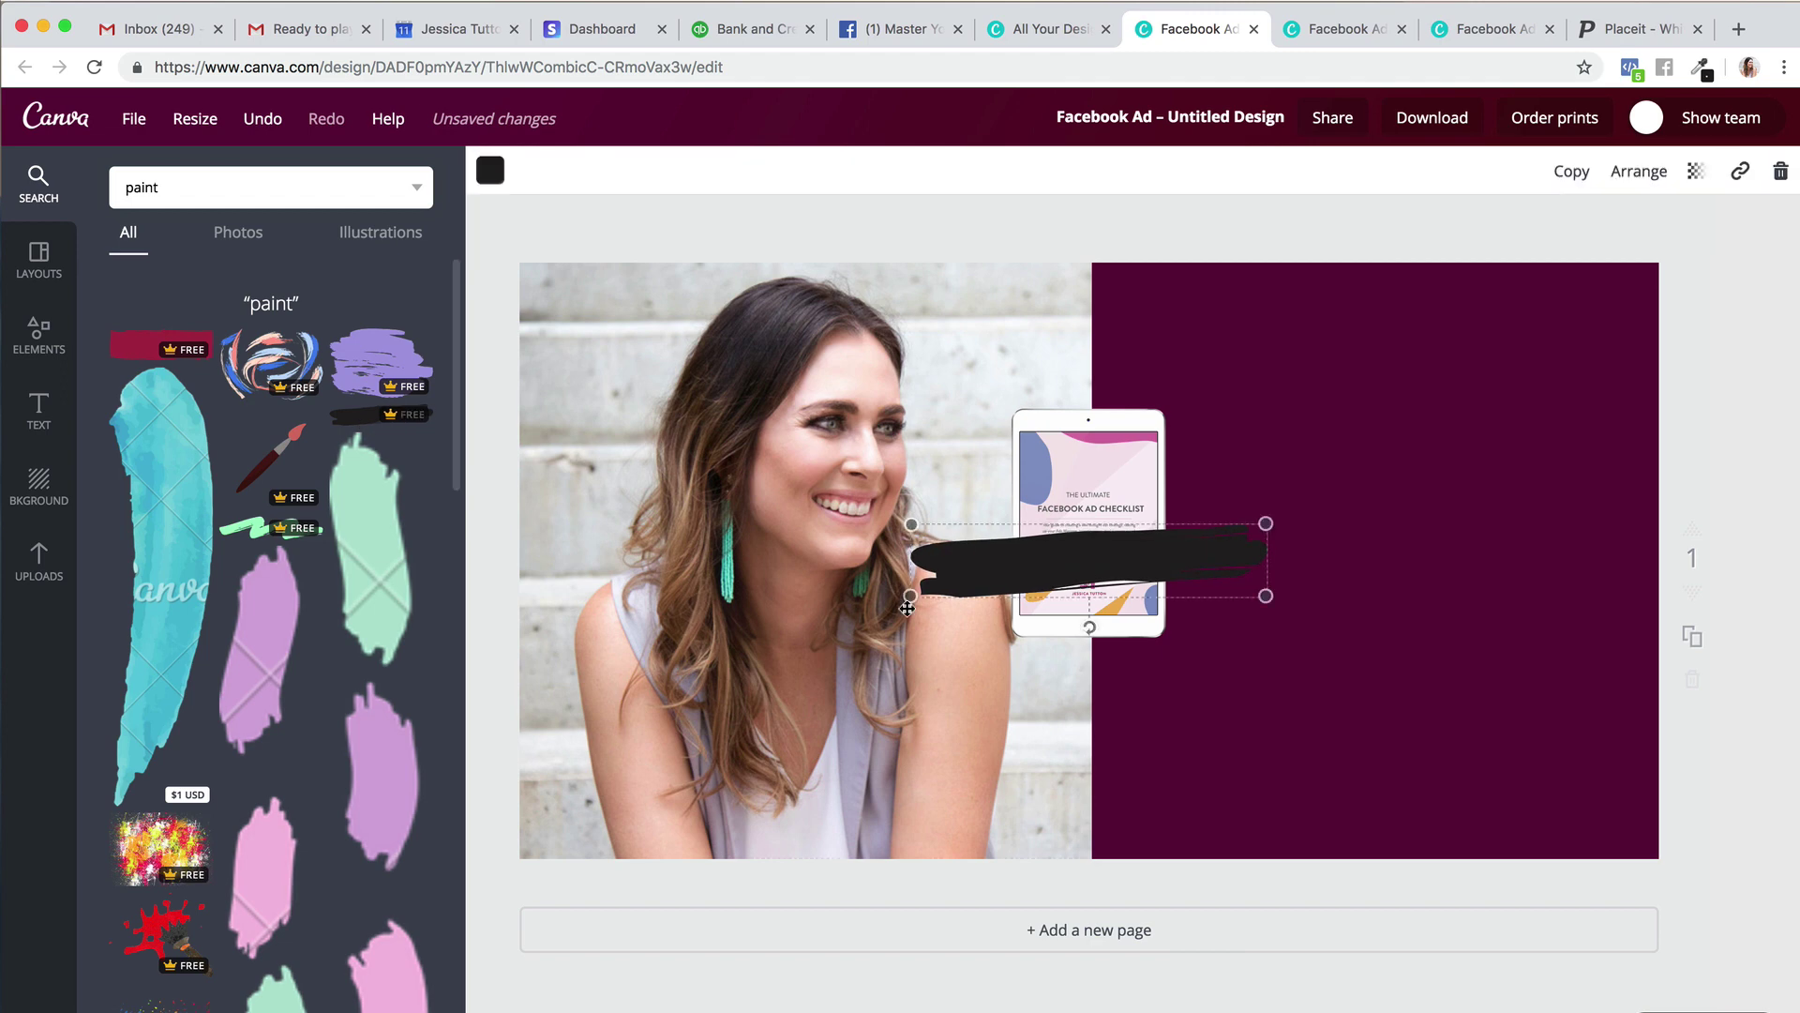
drag(909, 593, 1051, 581)
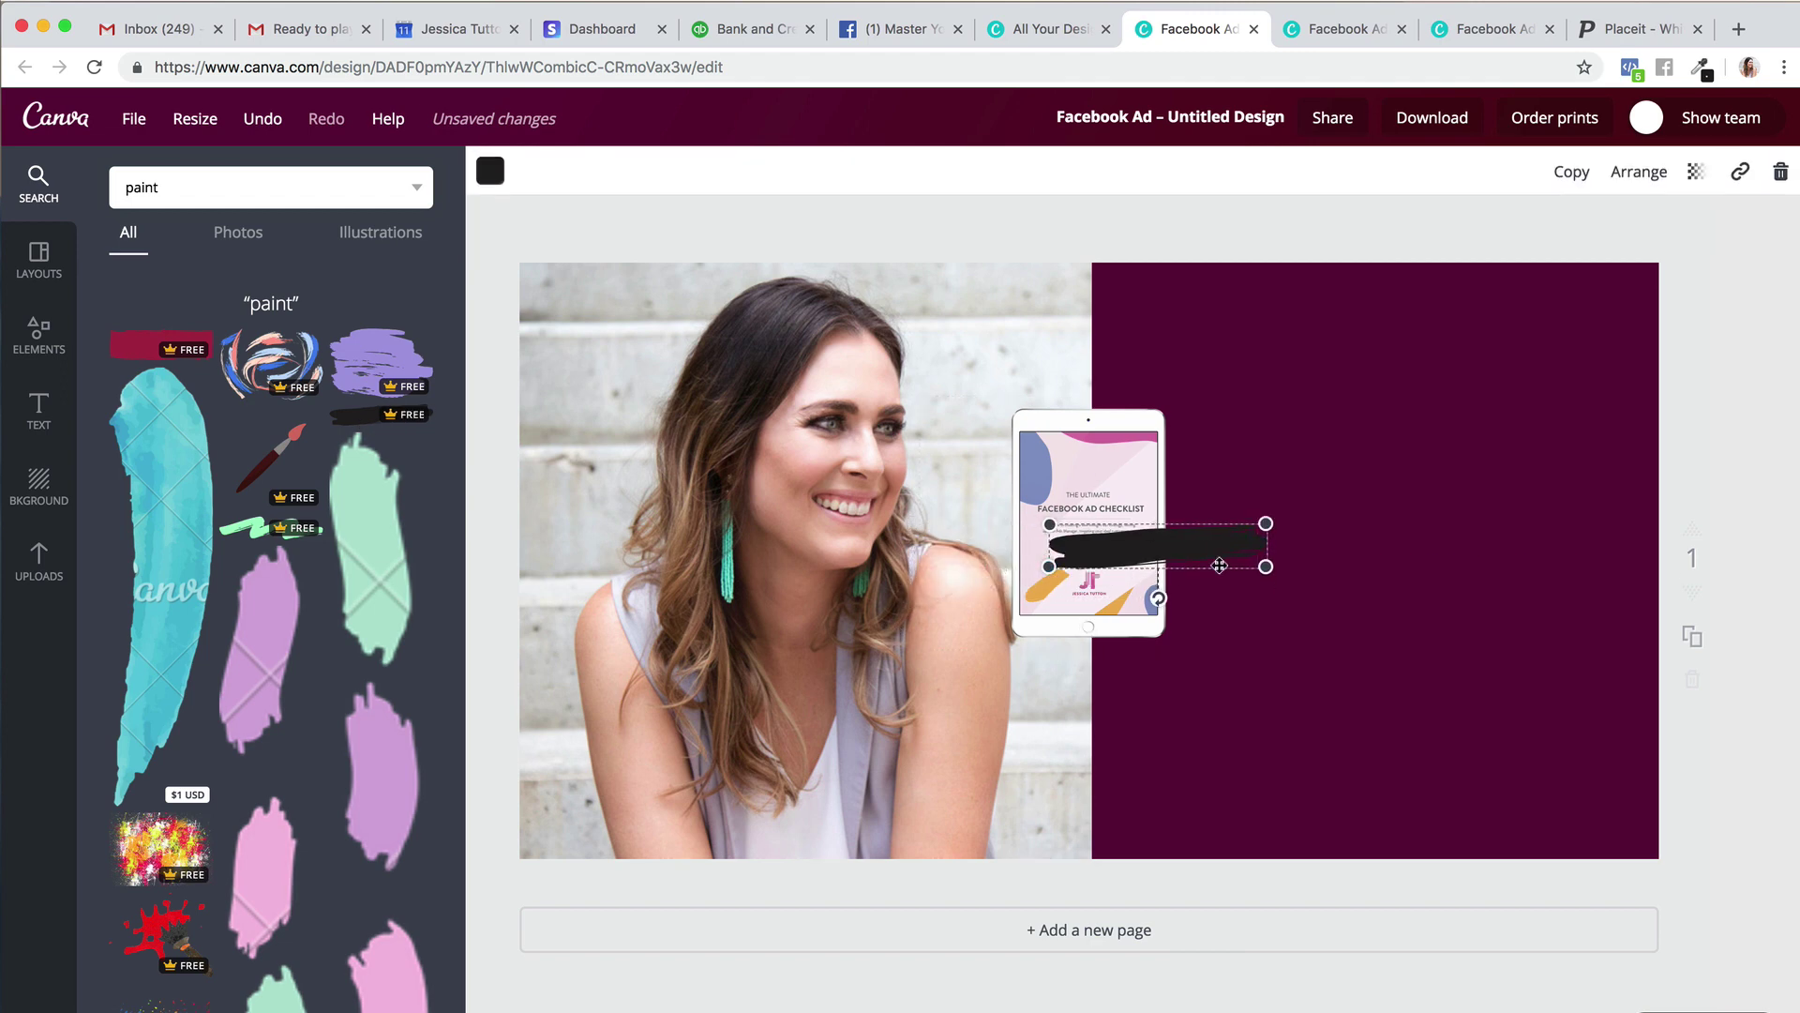
mouse_move(1219, 565)
mouse_down()
mouse_move(1145, 668)
mouse_move(1153, 704)
mouse_up()
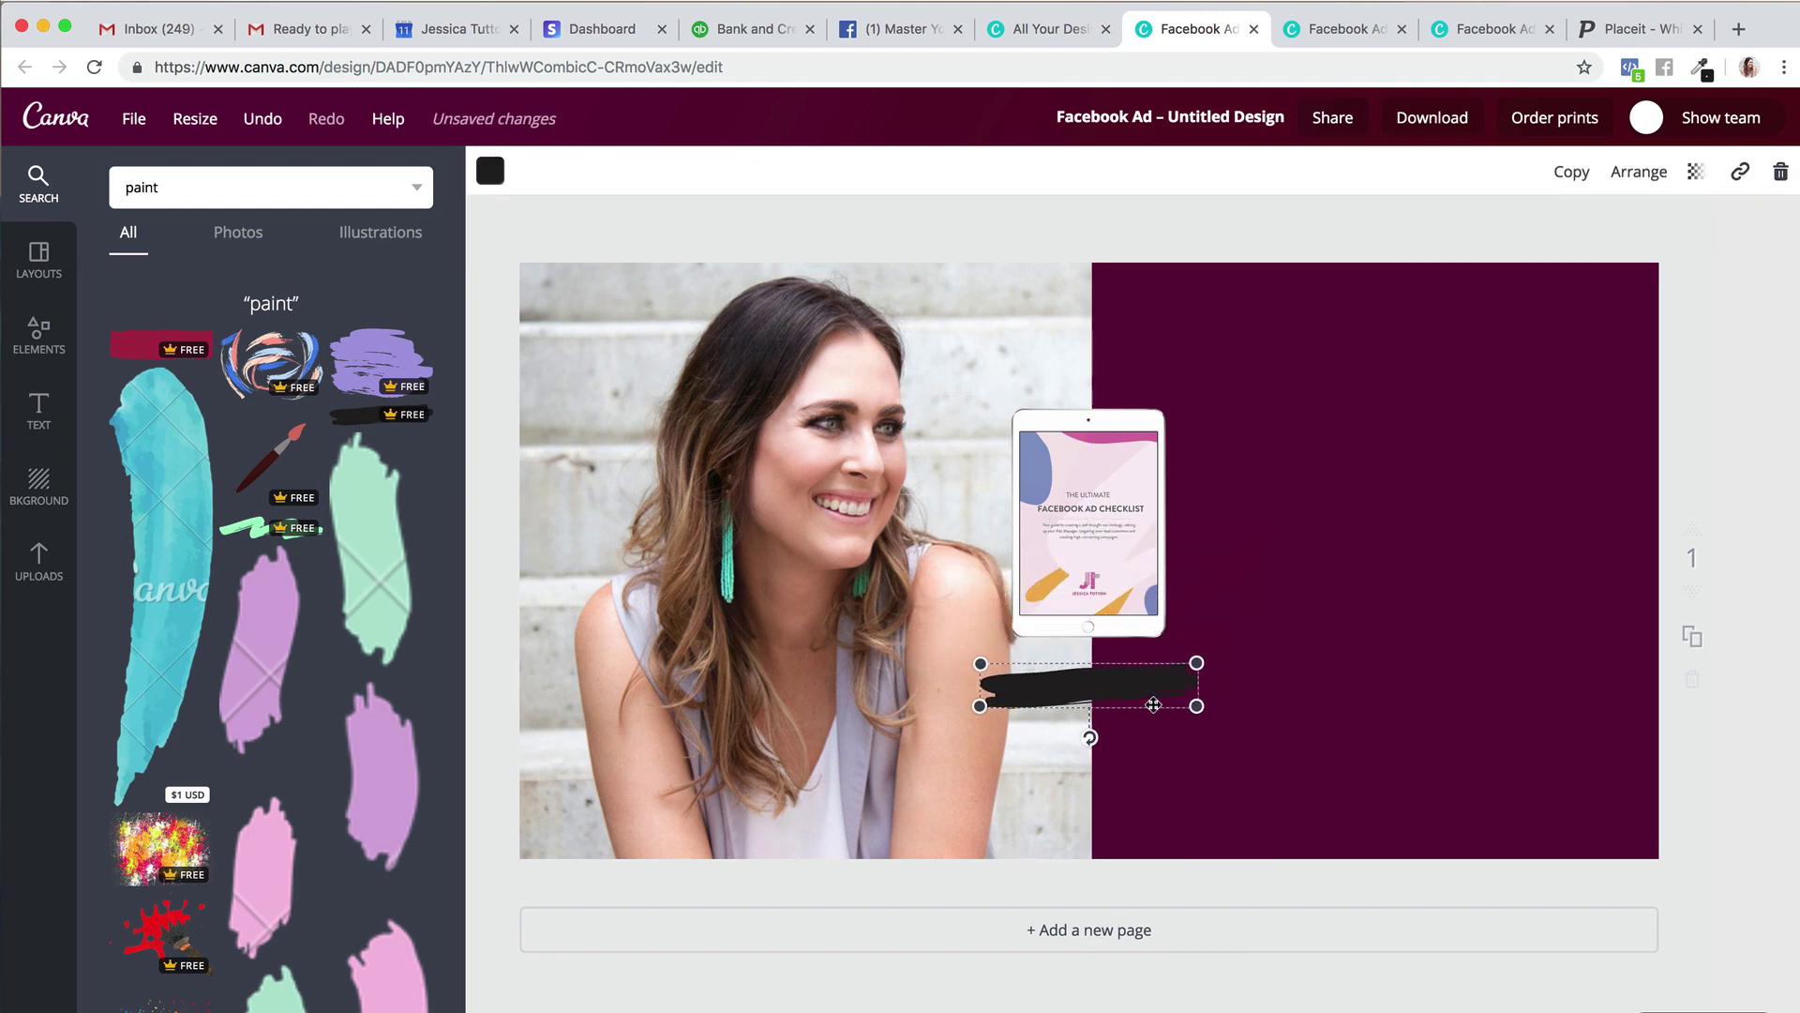
Recolour the brush stroke magenta.
click(490, 173)
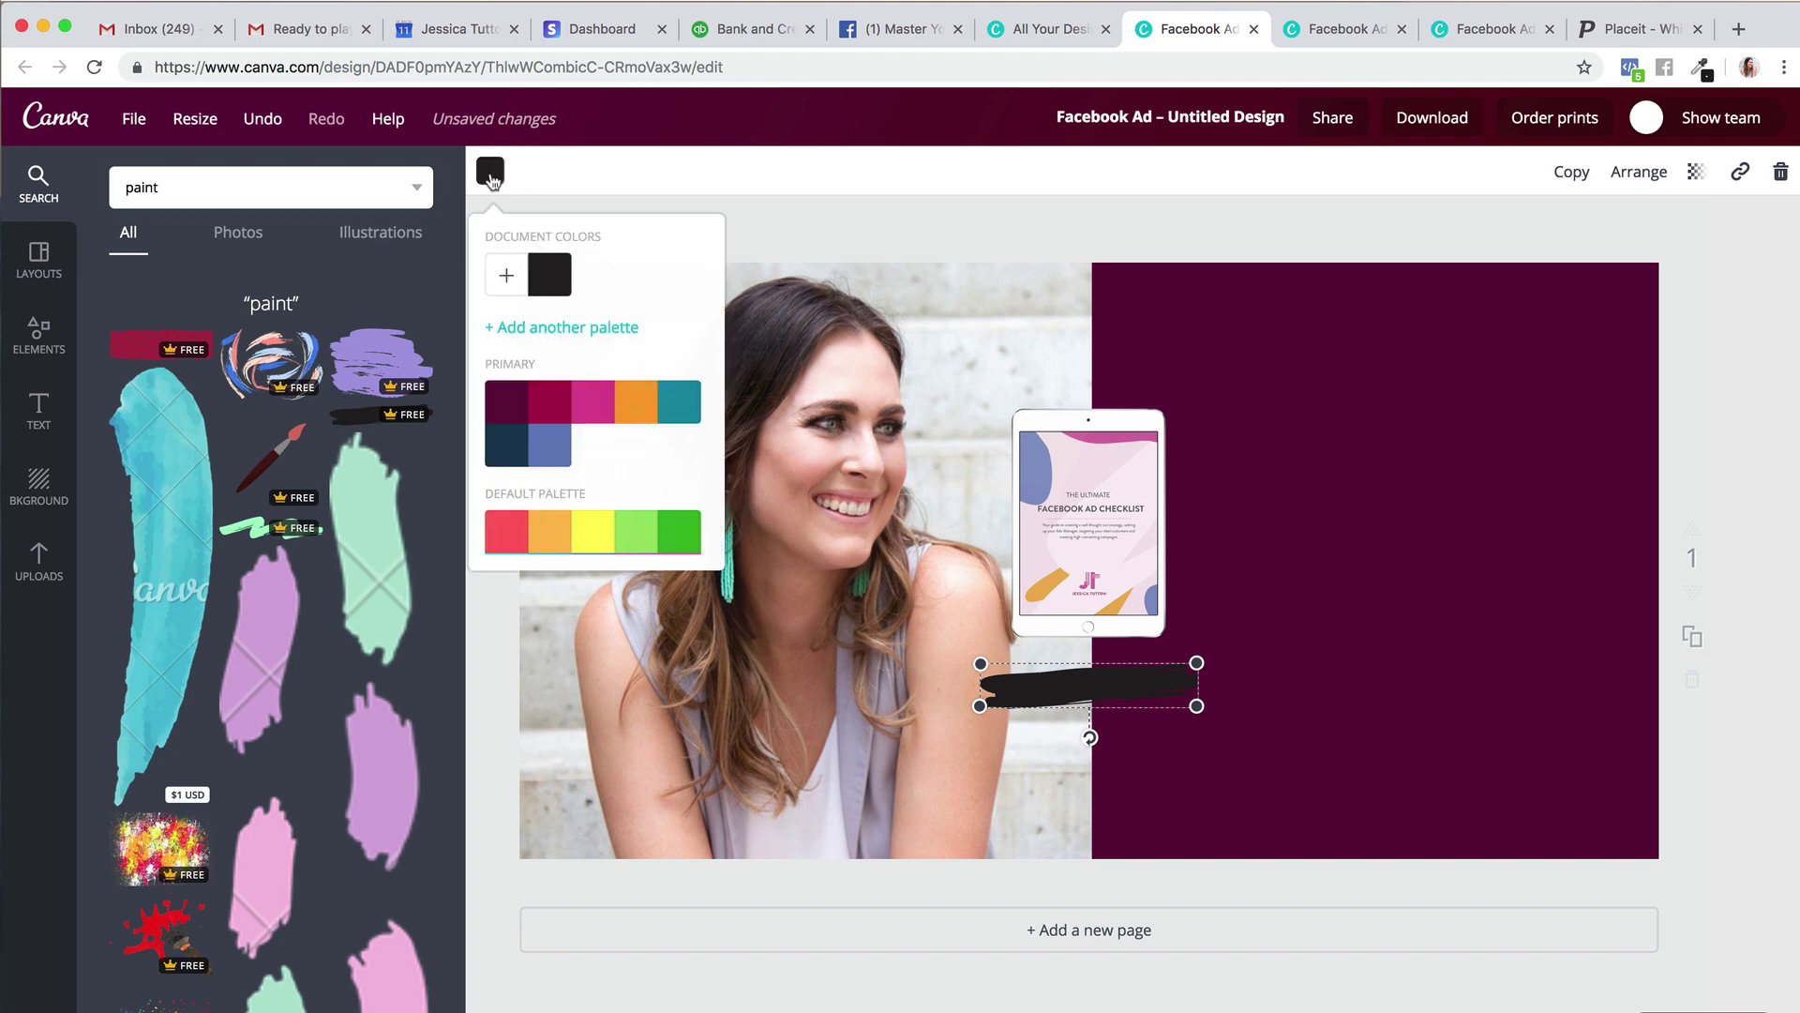
click(588, 409)
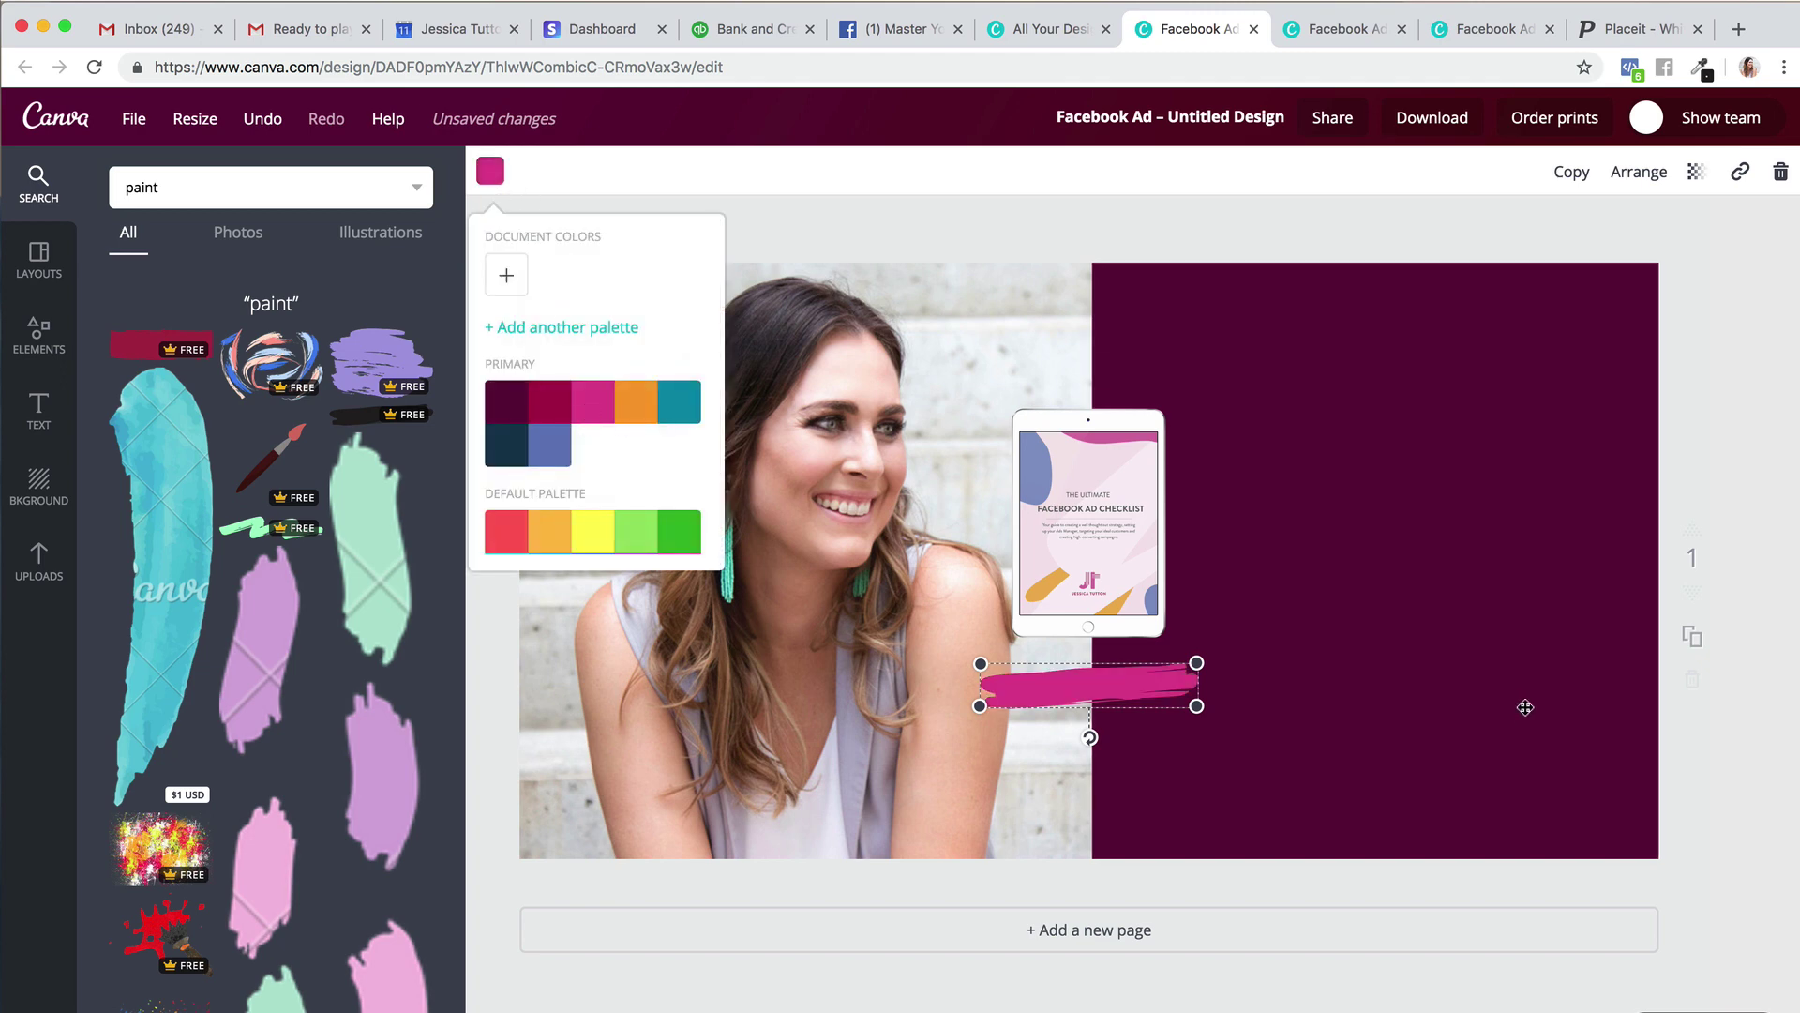
click(1746, 891)
click(1711, 893)
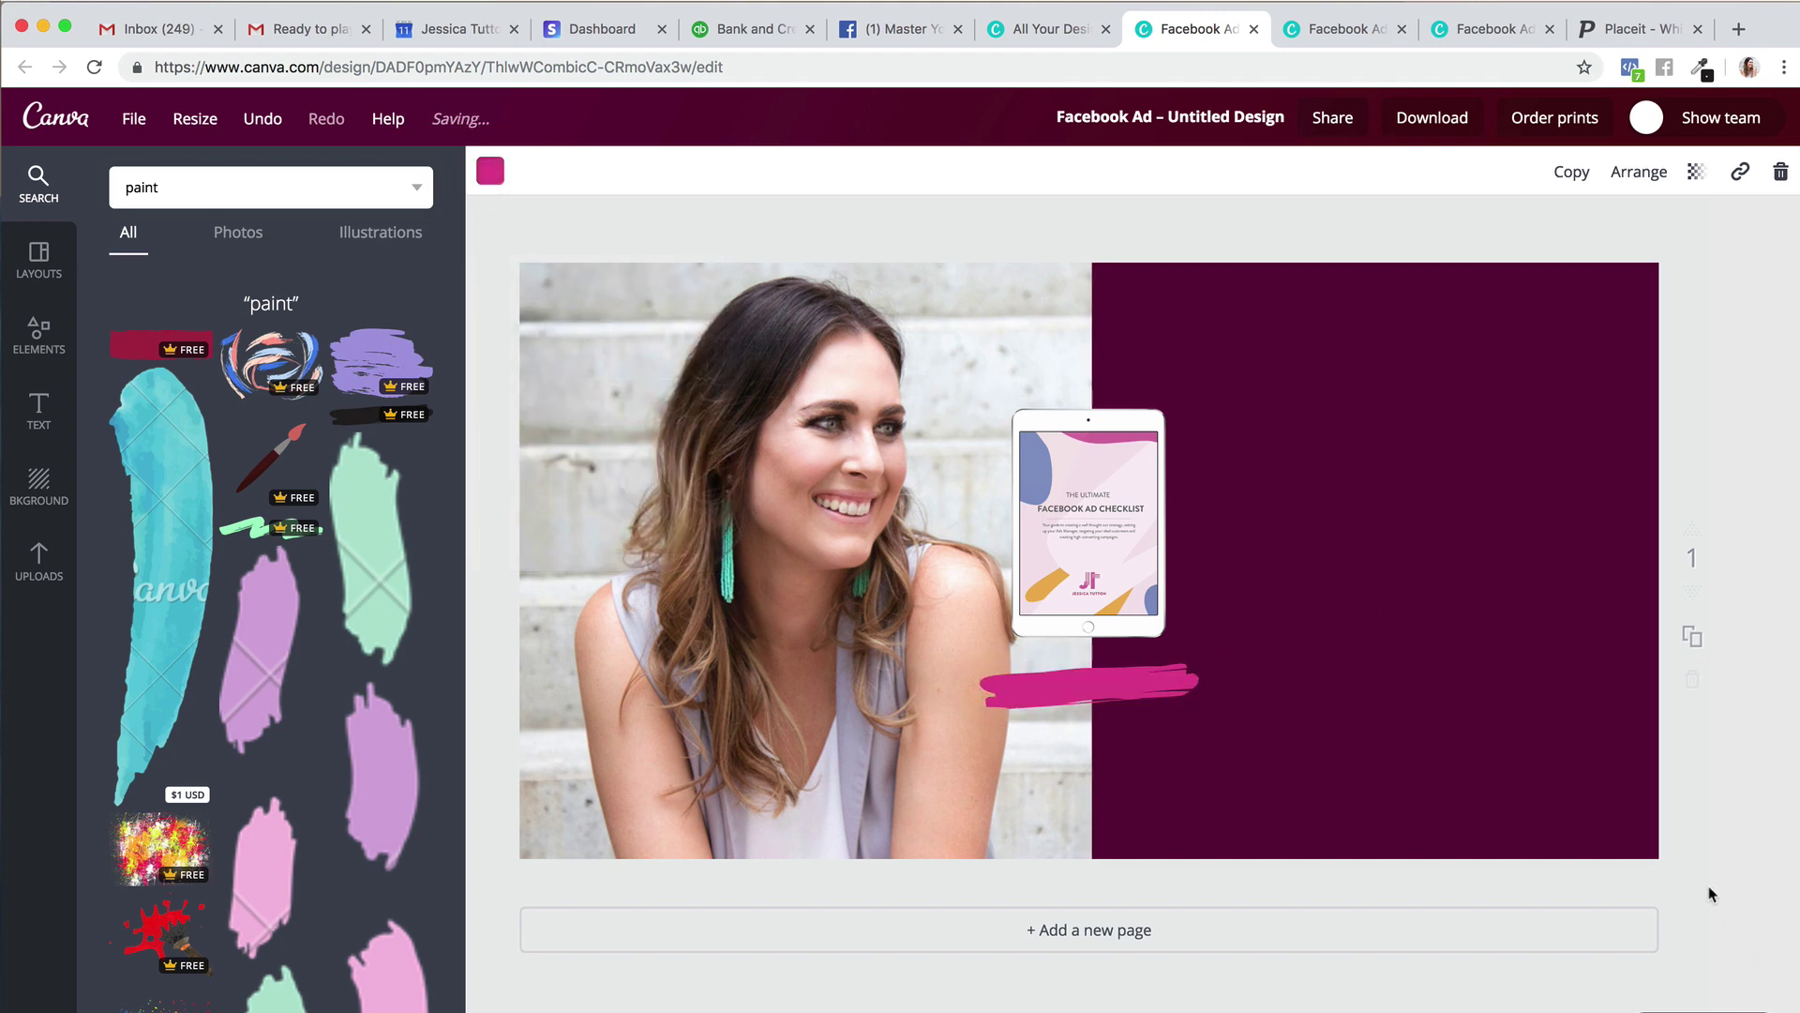
Enlarge the tablet mockup slightly, nudge it right, and shift the photo slightly left.
click(1100, 591)
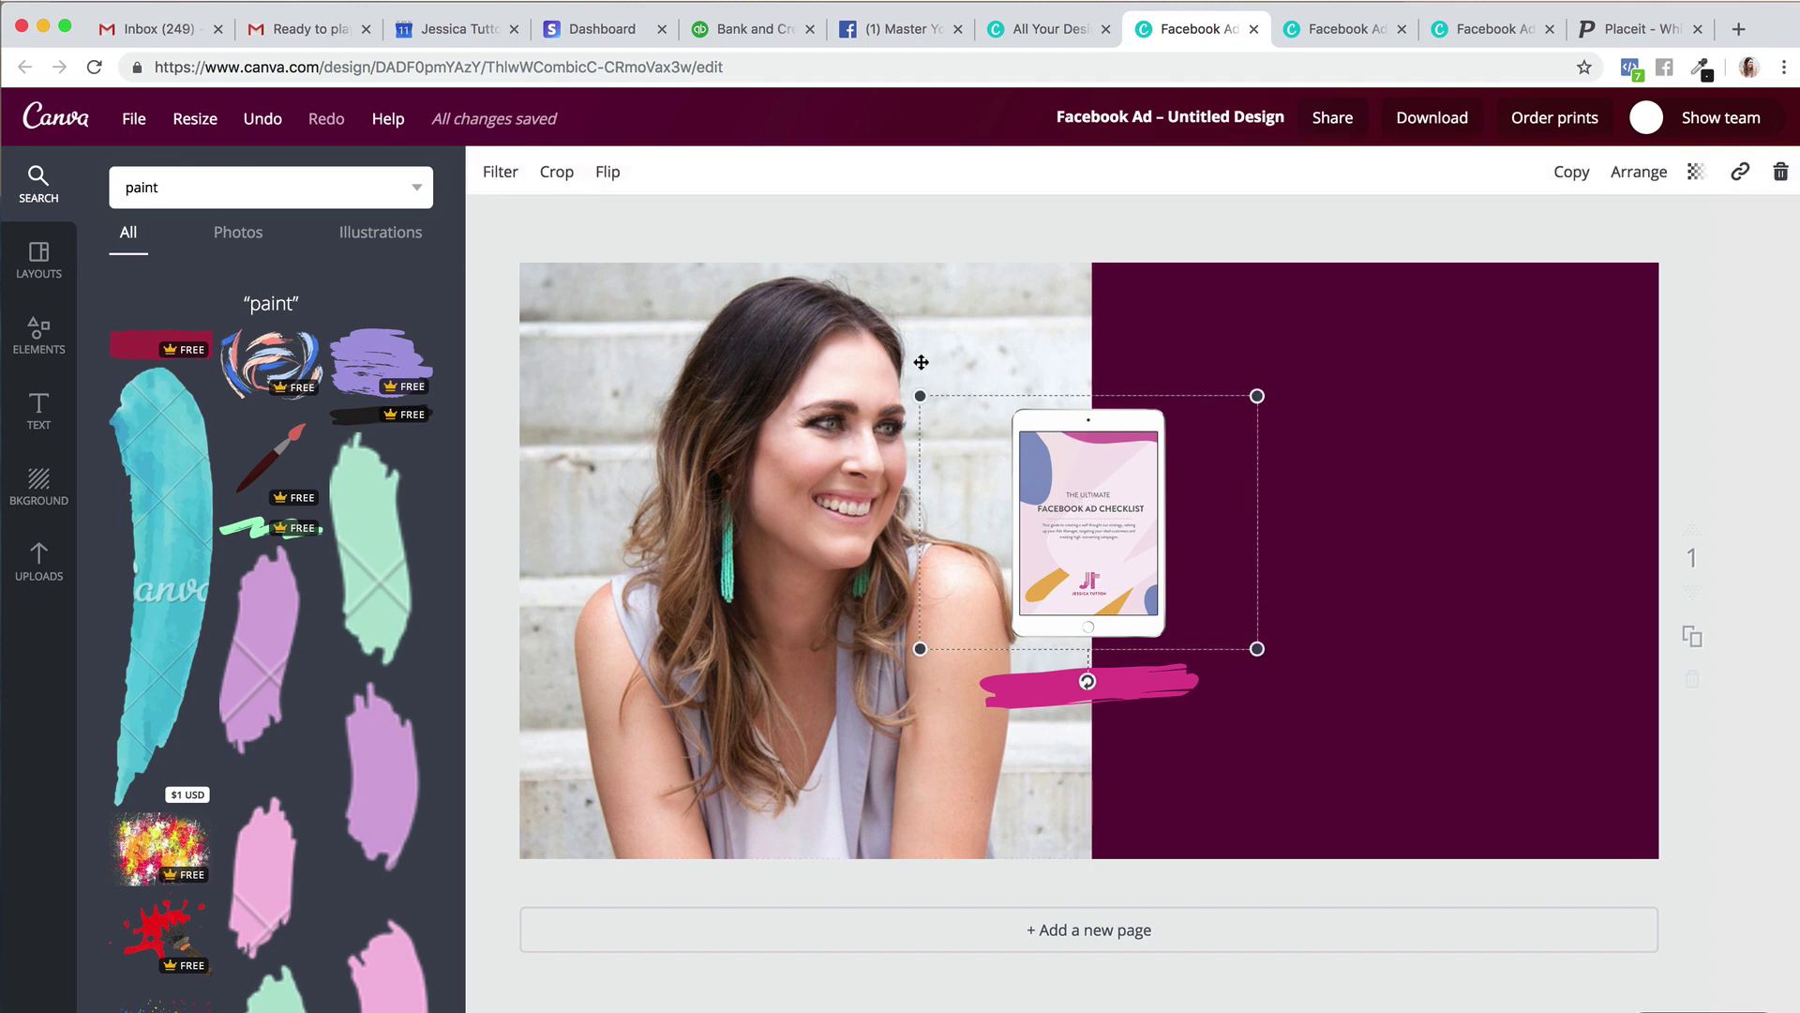
drag(917, 396, 893, 377)
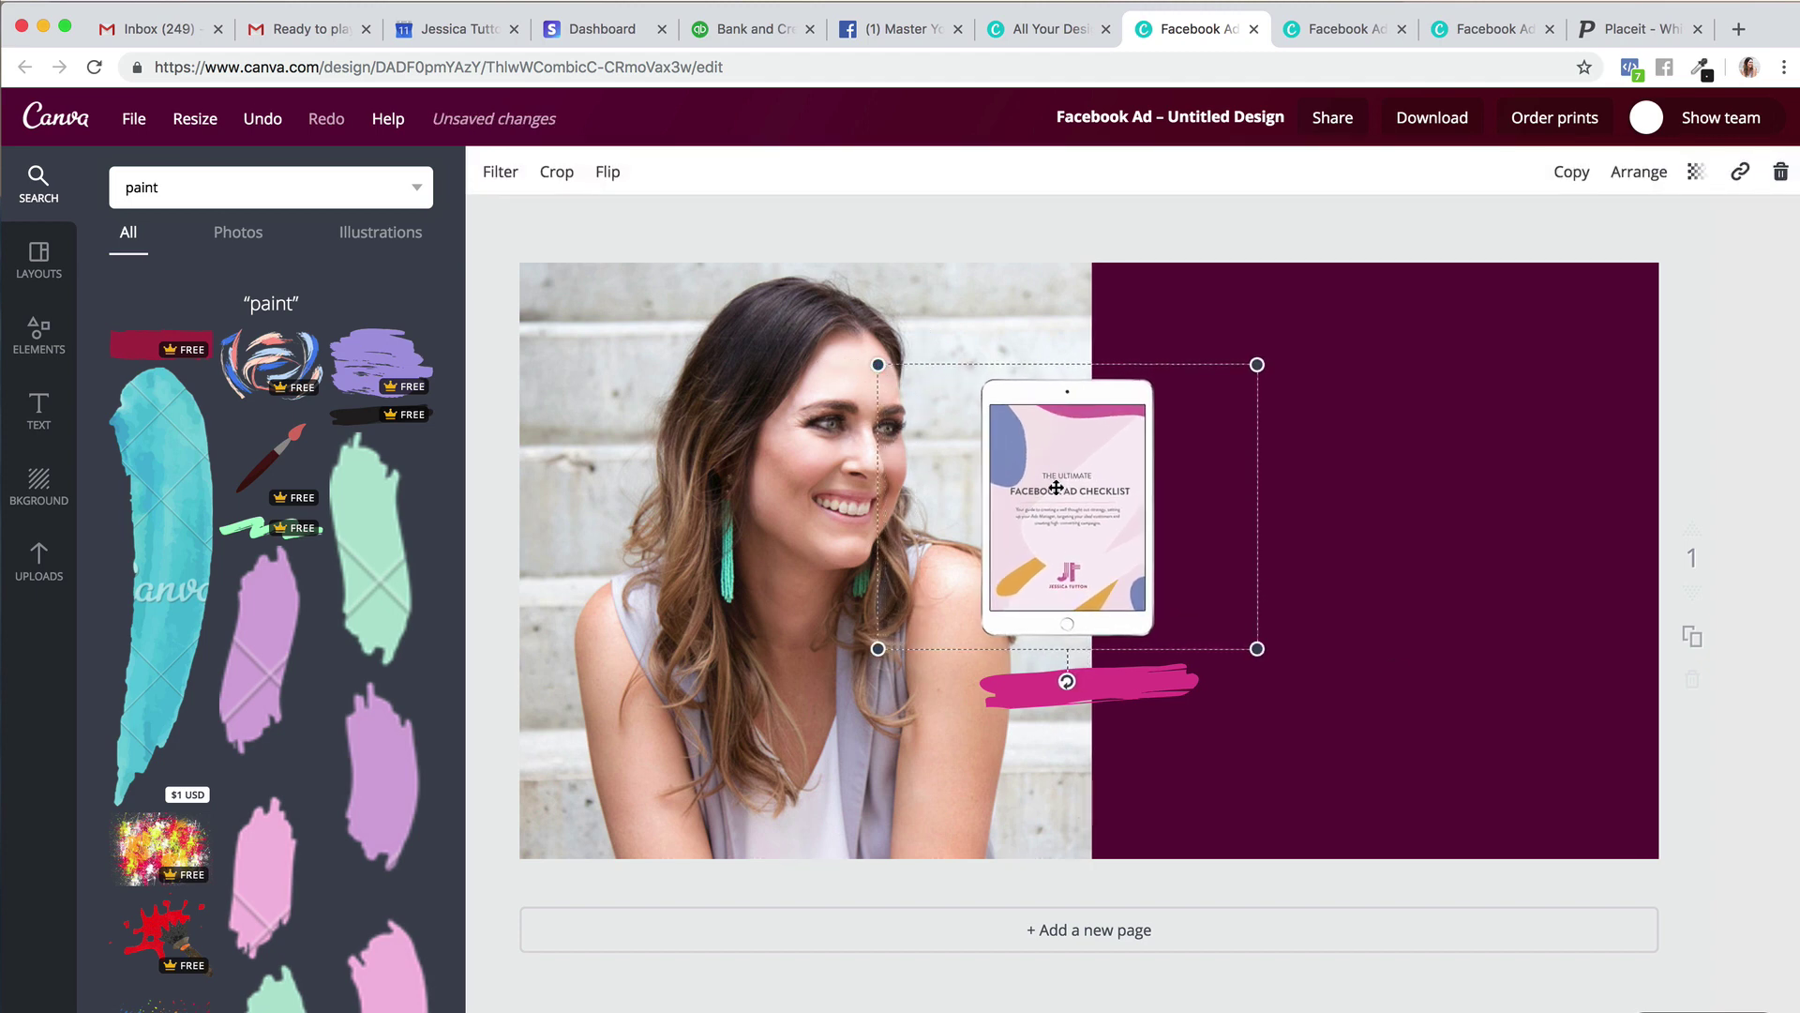
drag(1075, 506, 1082, 506)
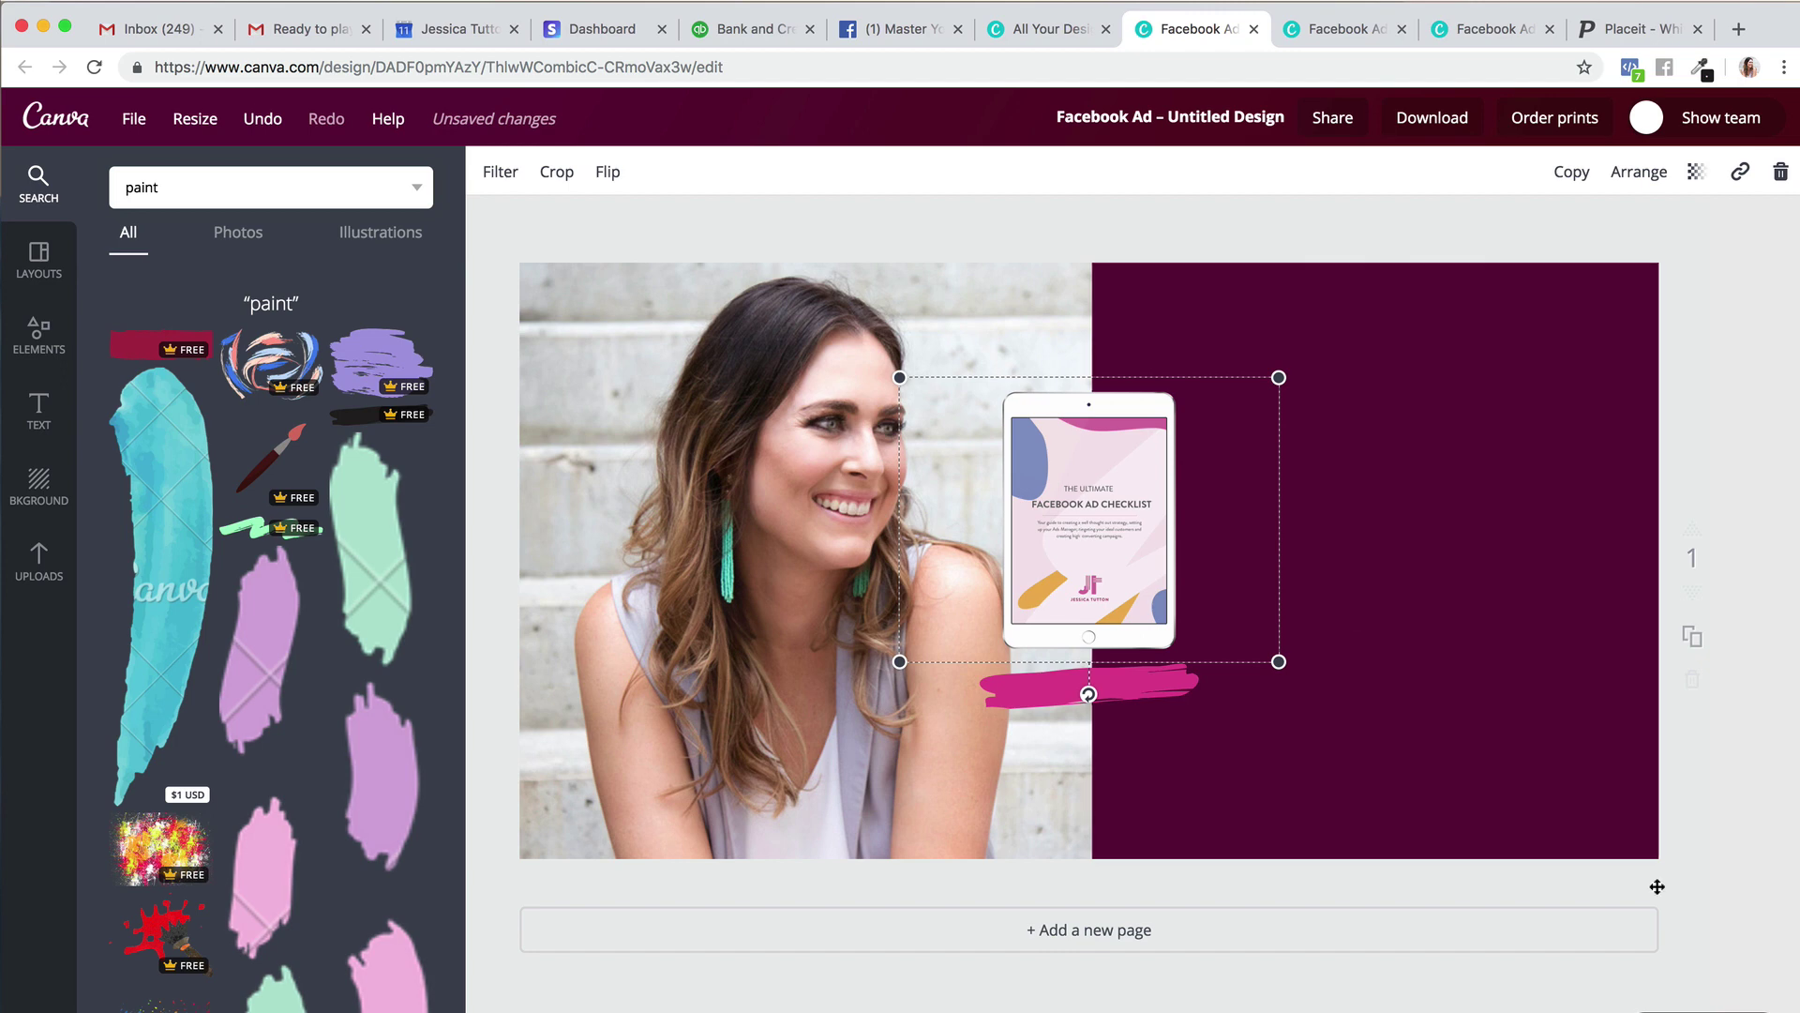
click(1742, 912)
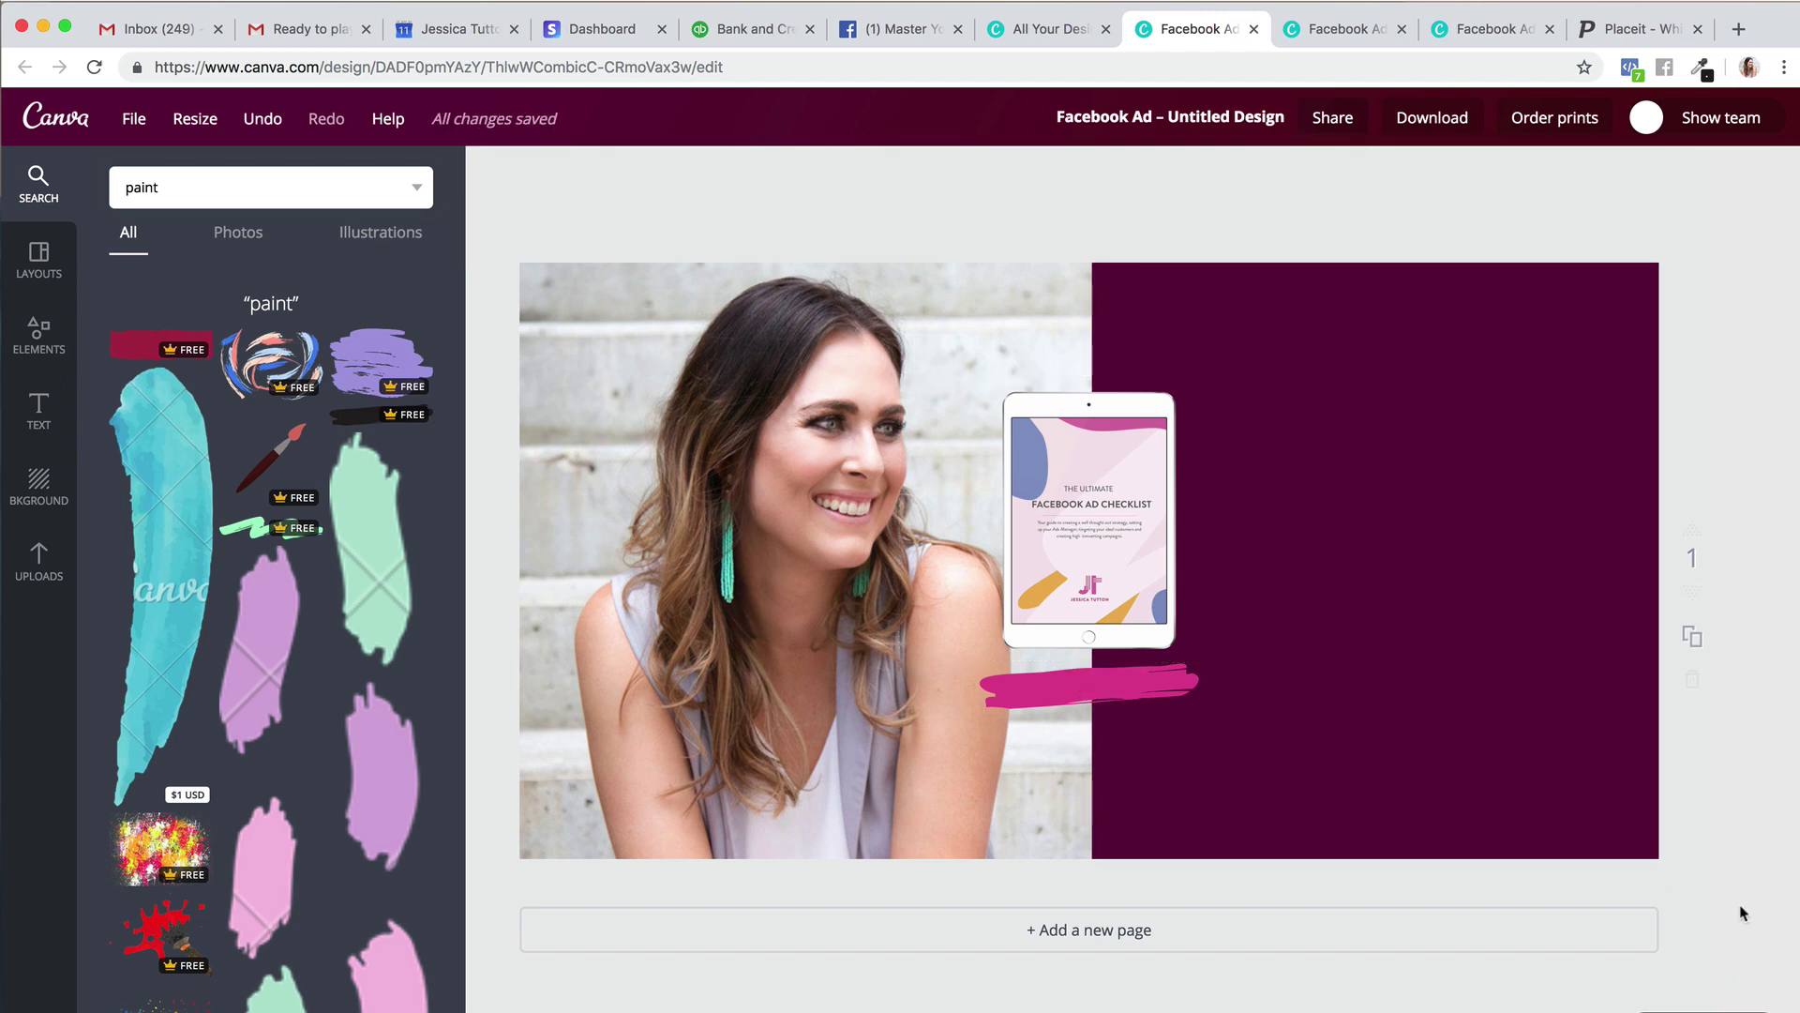
mouse_move(788, 608)
mouse_down()
mouse_move(748, 610)
mouse_move(784, 611)
mouse_up()
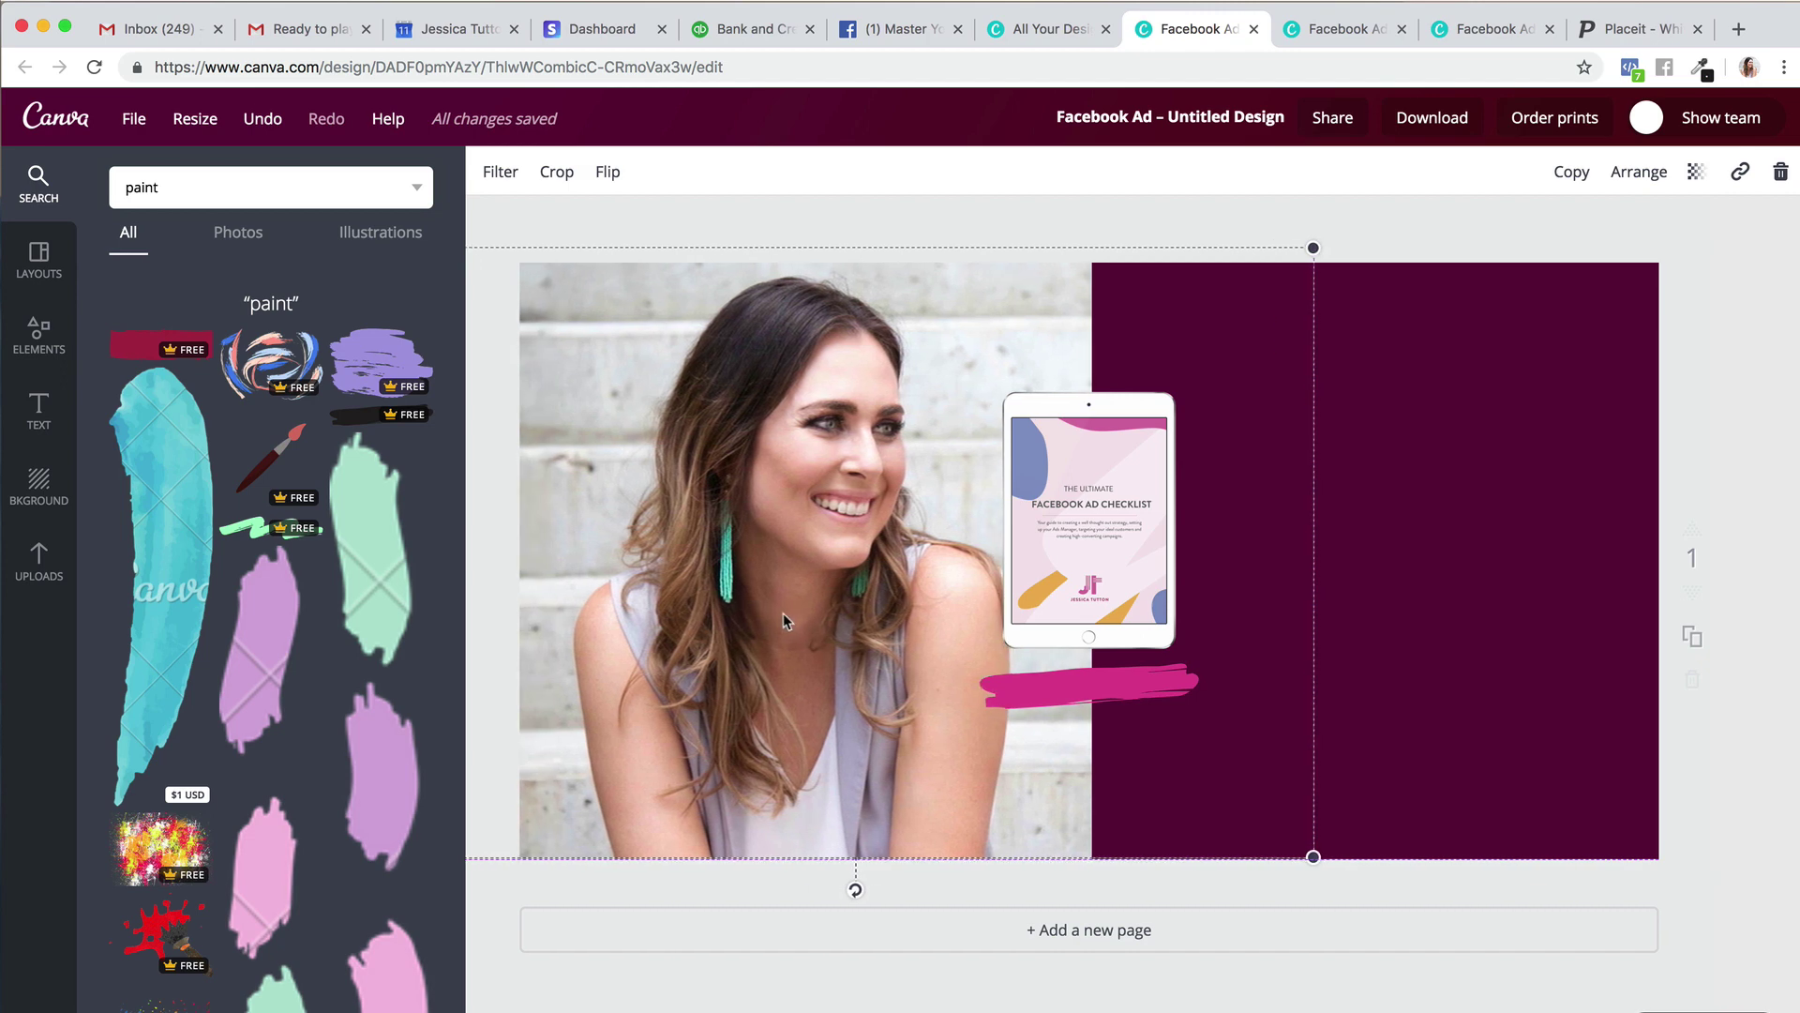
click(1721, 905)
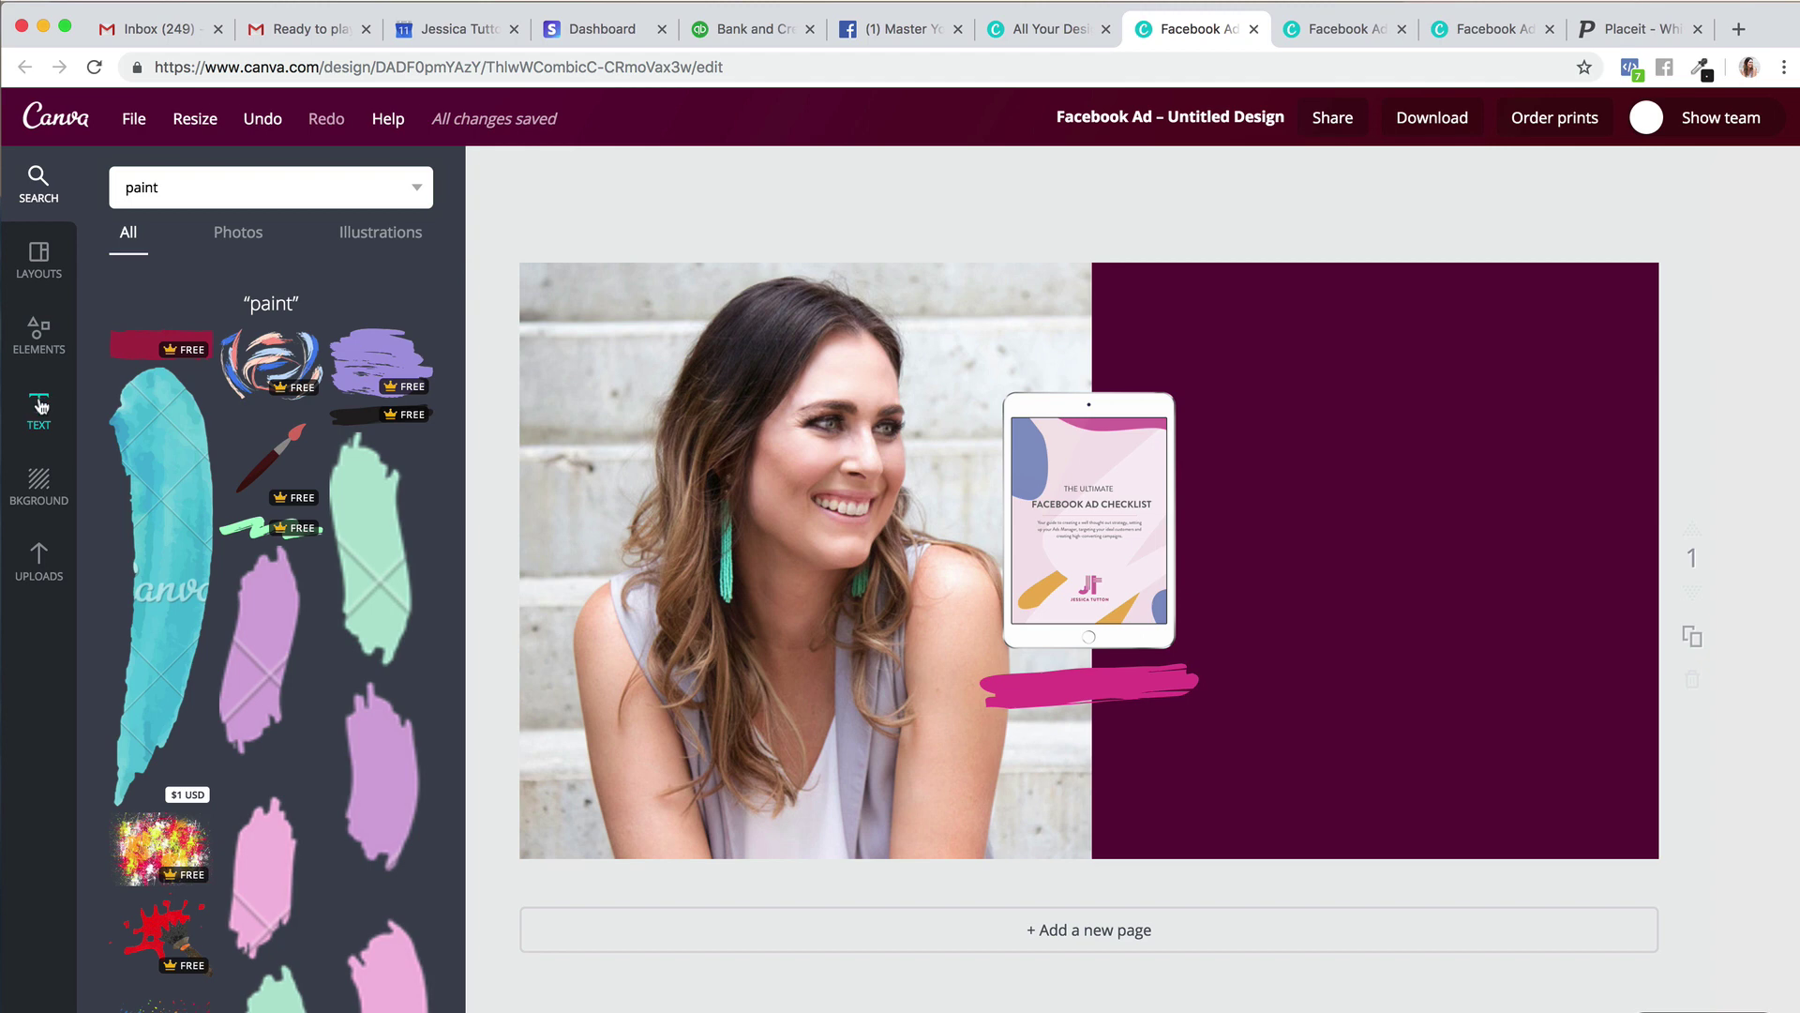
Add a 'Free Guide' heading set in The Woodlands script font.
click(39, 405)
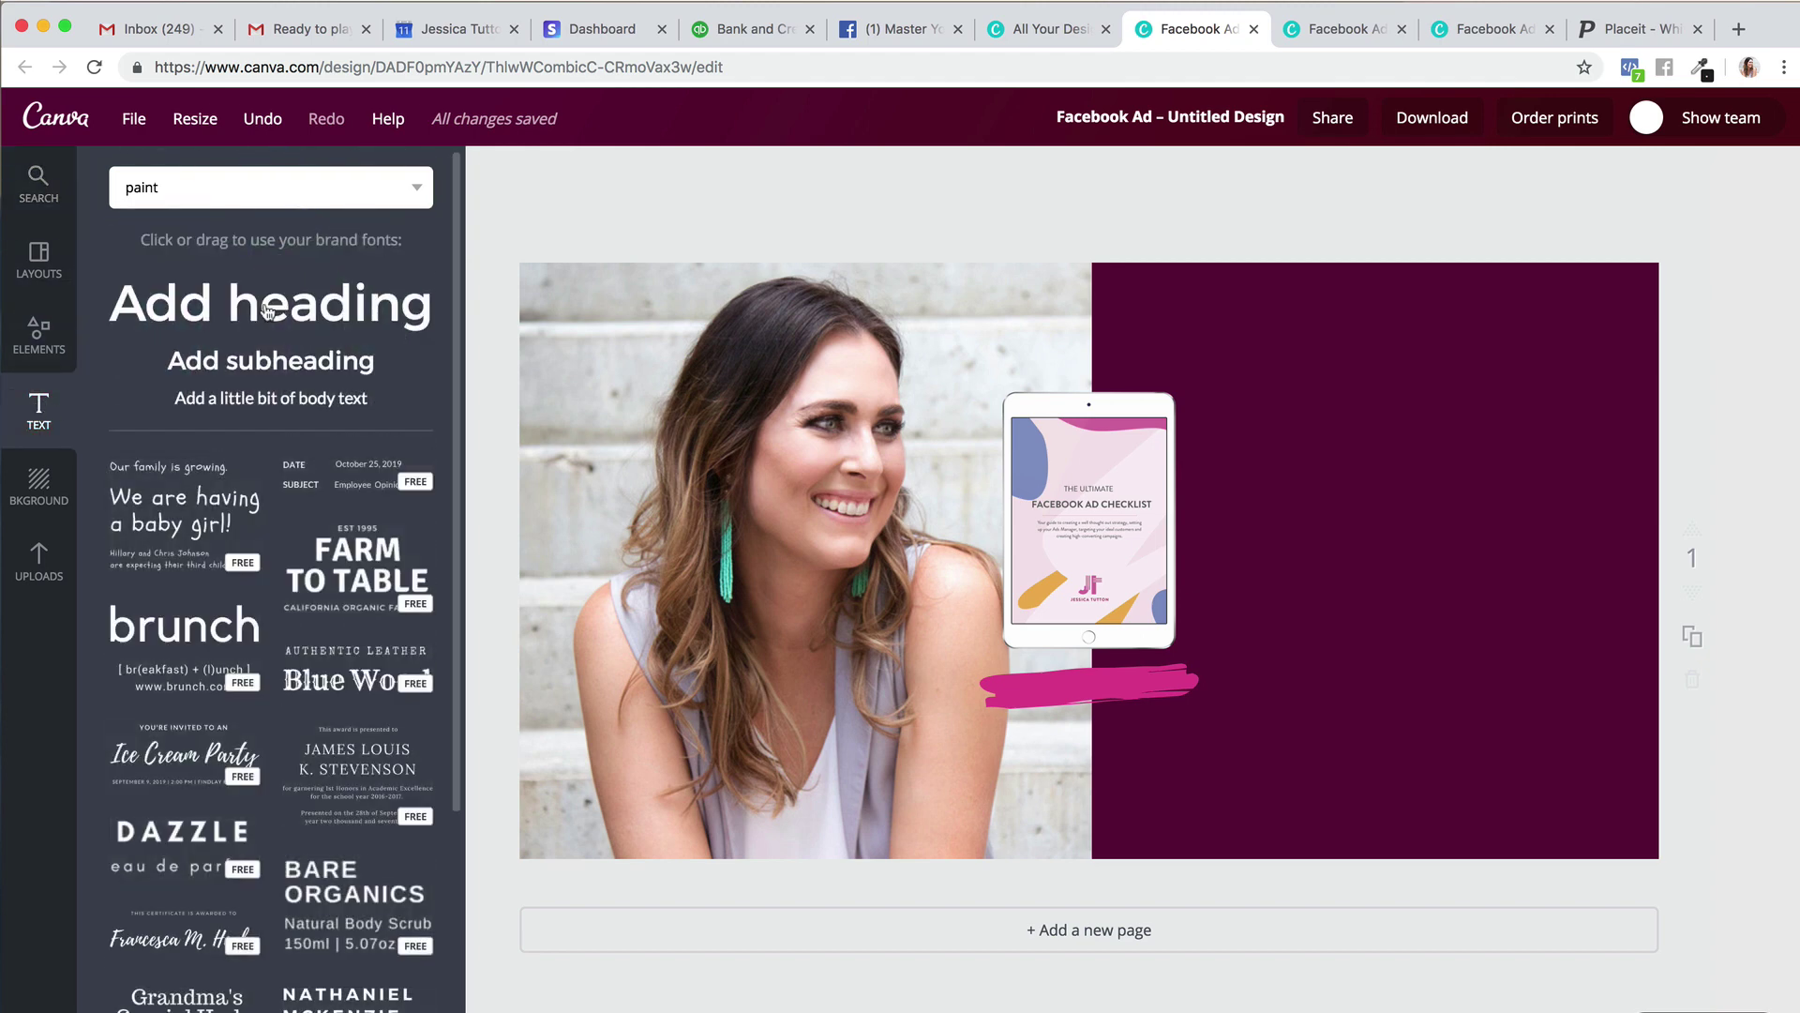
drag(267, 311, 1001, 612)
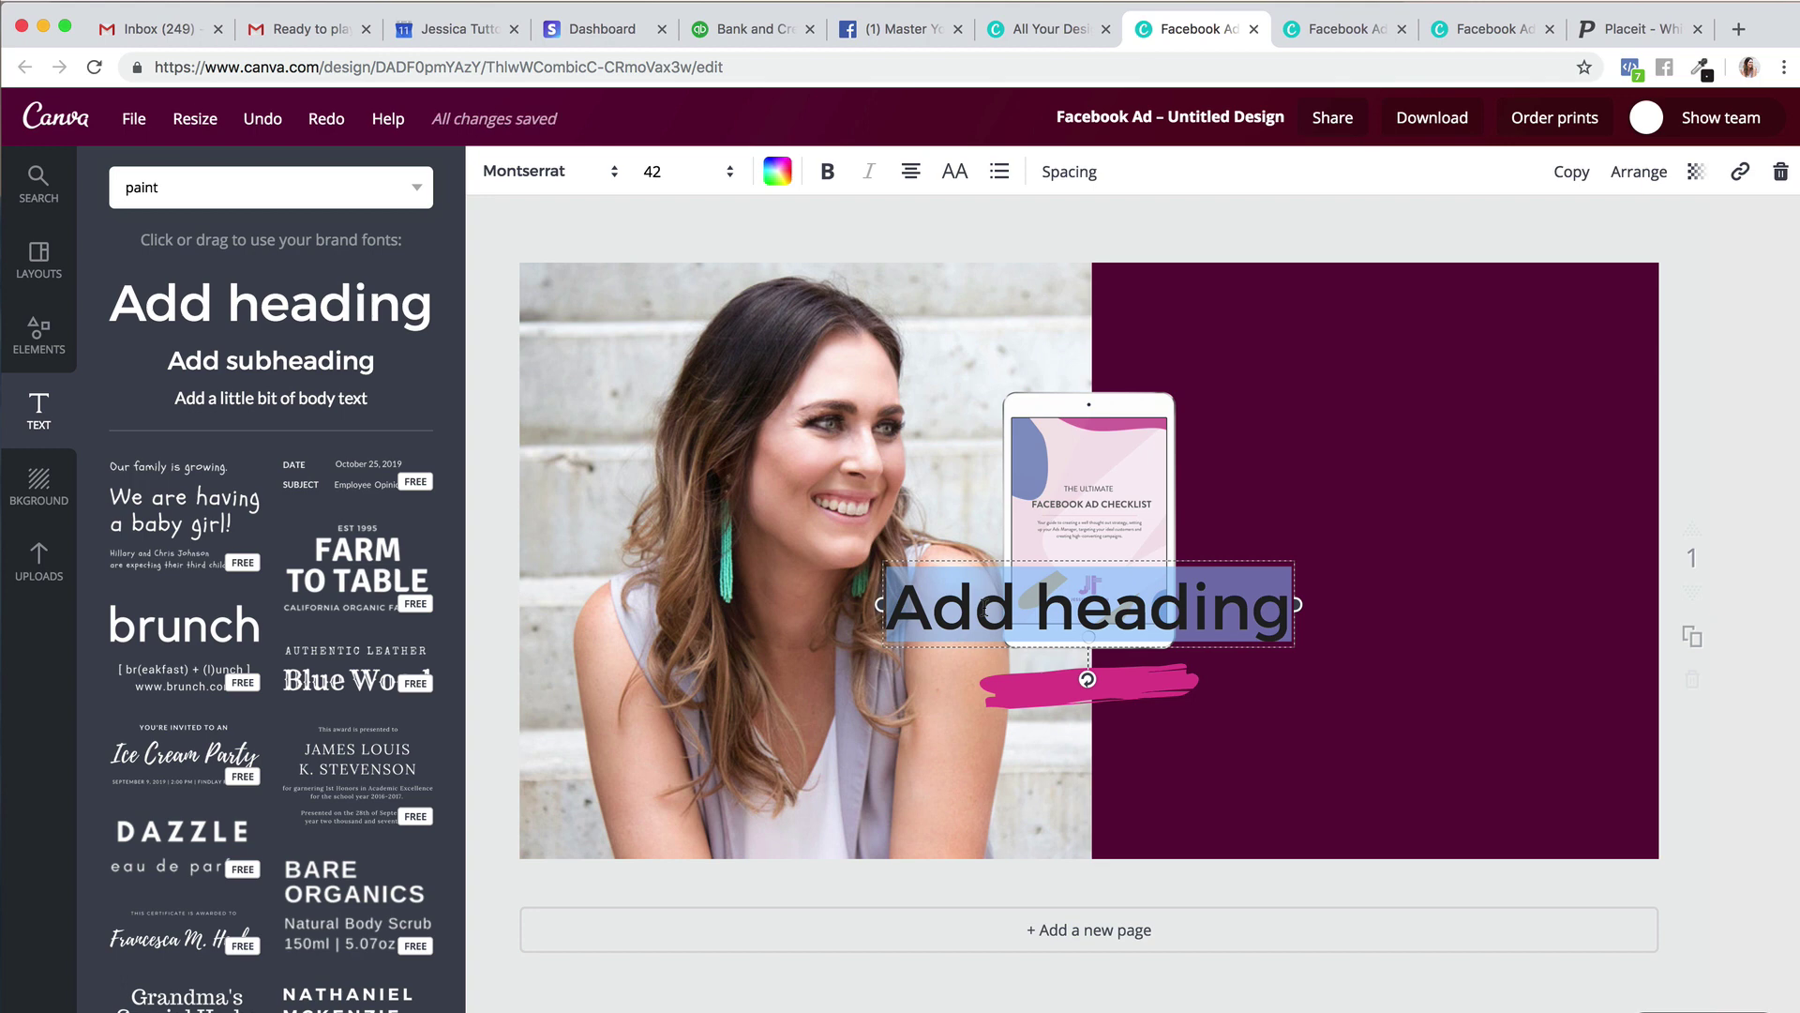
text(Free Guide)
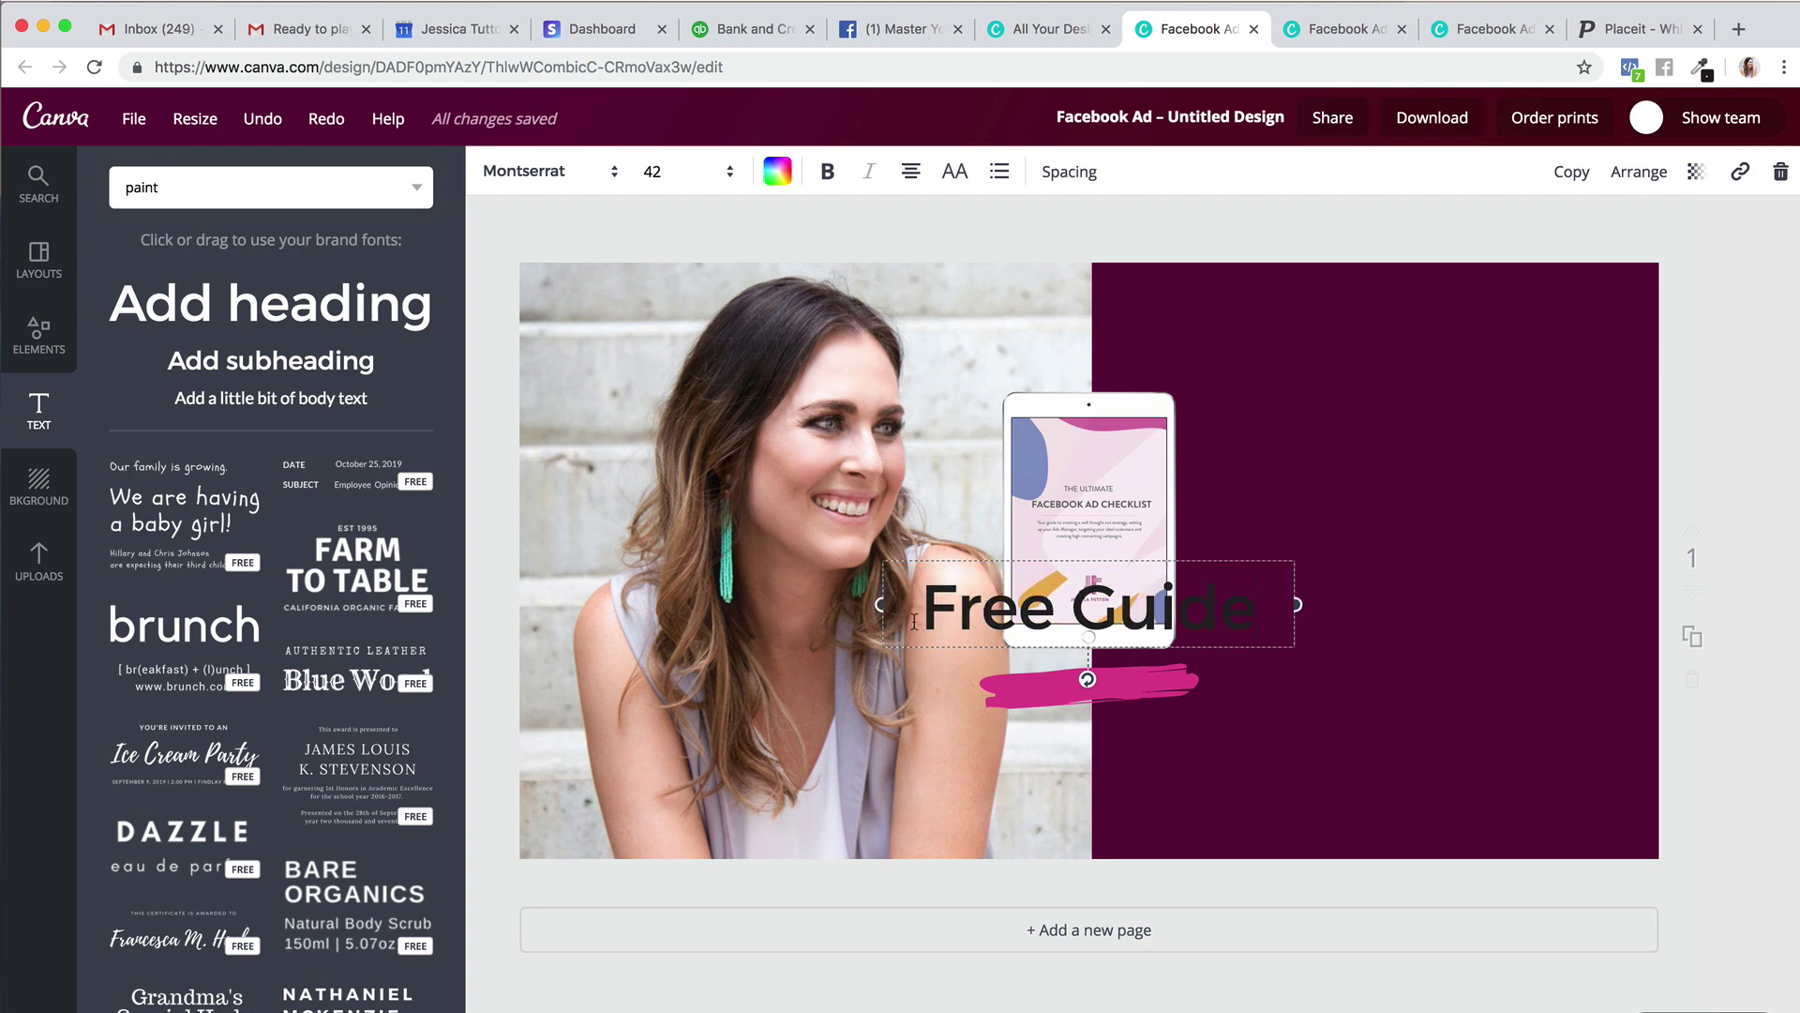
drag(915, 621, 1227, 642)
click(542, 172)
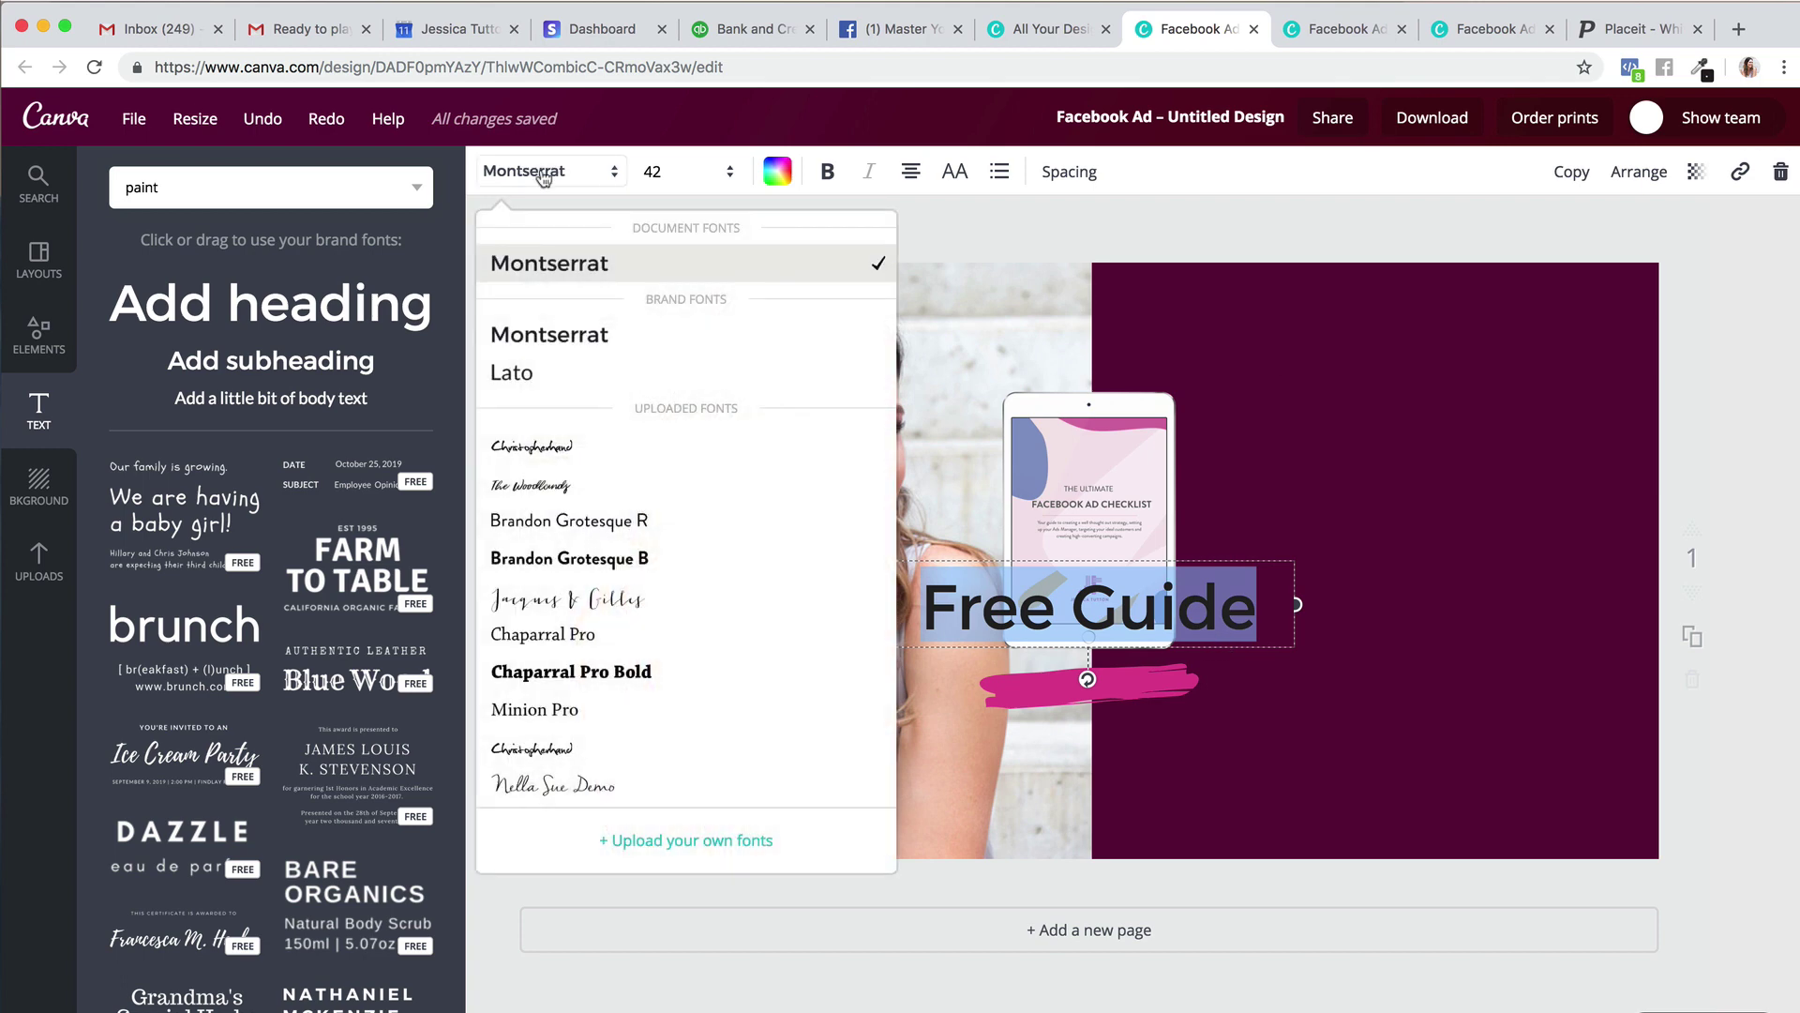
click(571, 484)
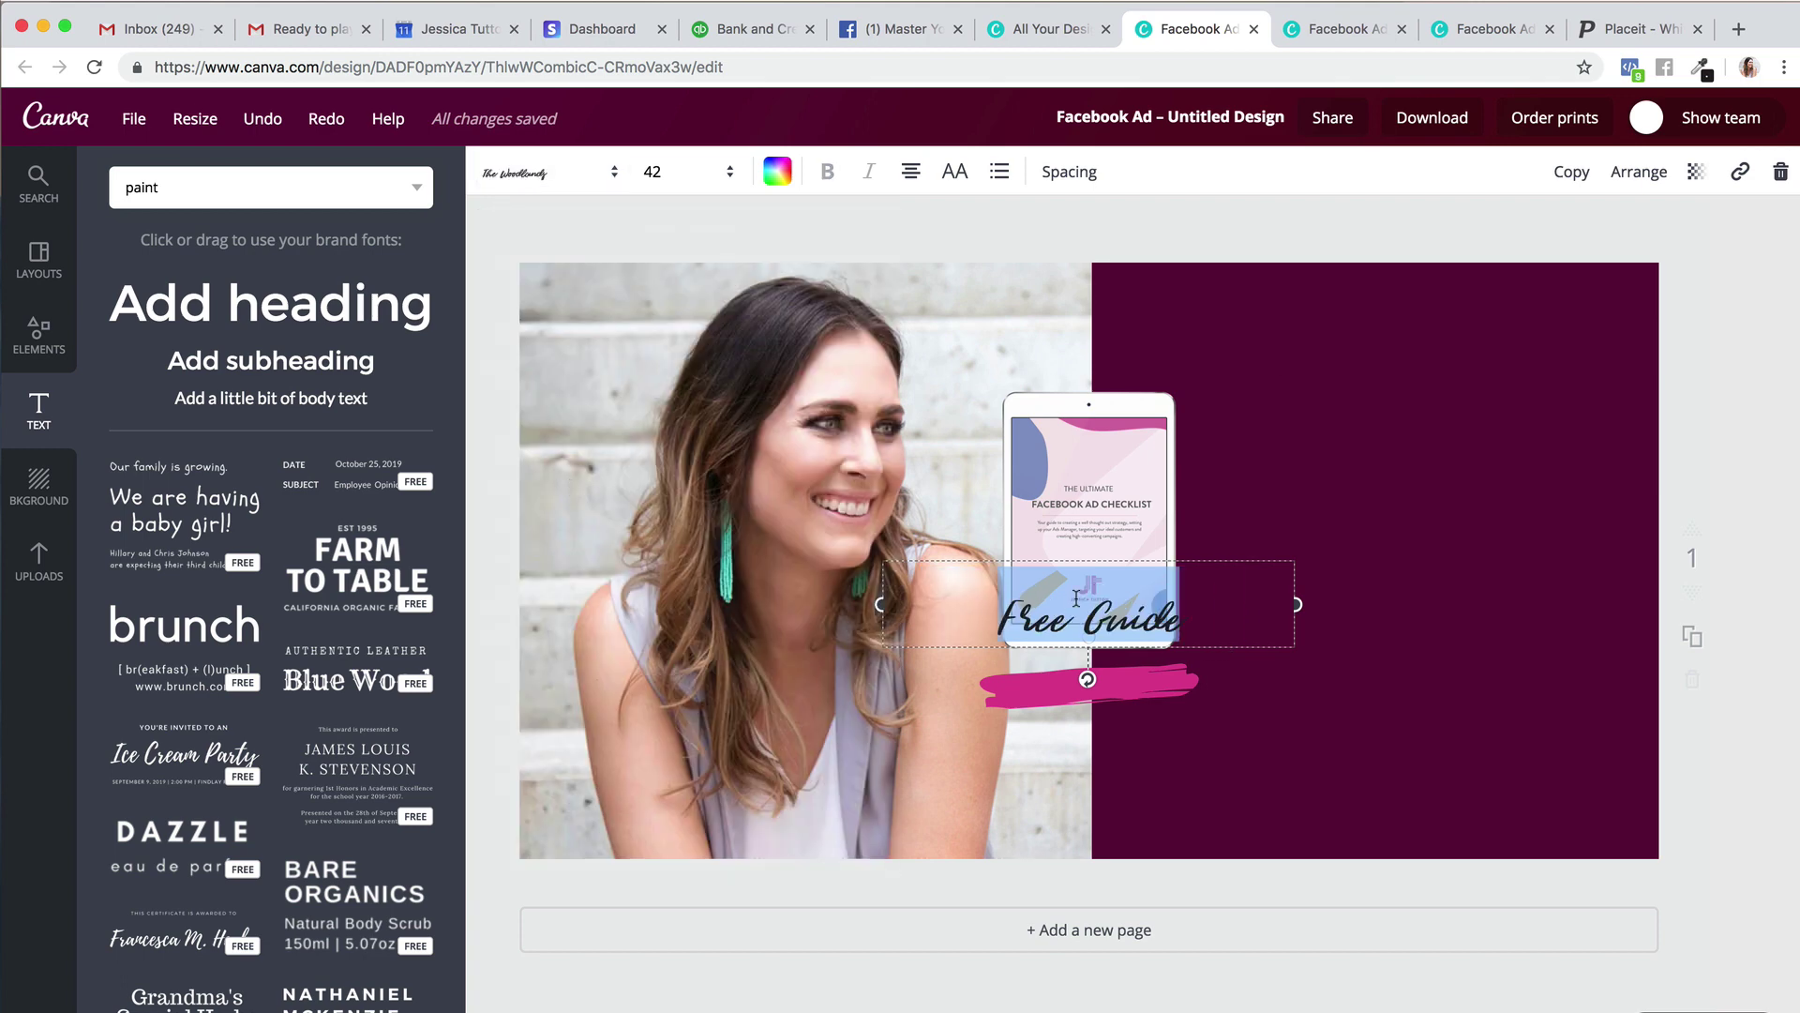
Colour Free Guide pink at size 56 and move it onto the upper maroon panel.
click(656, 173)
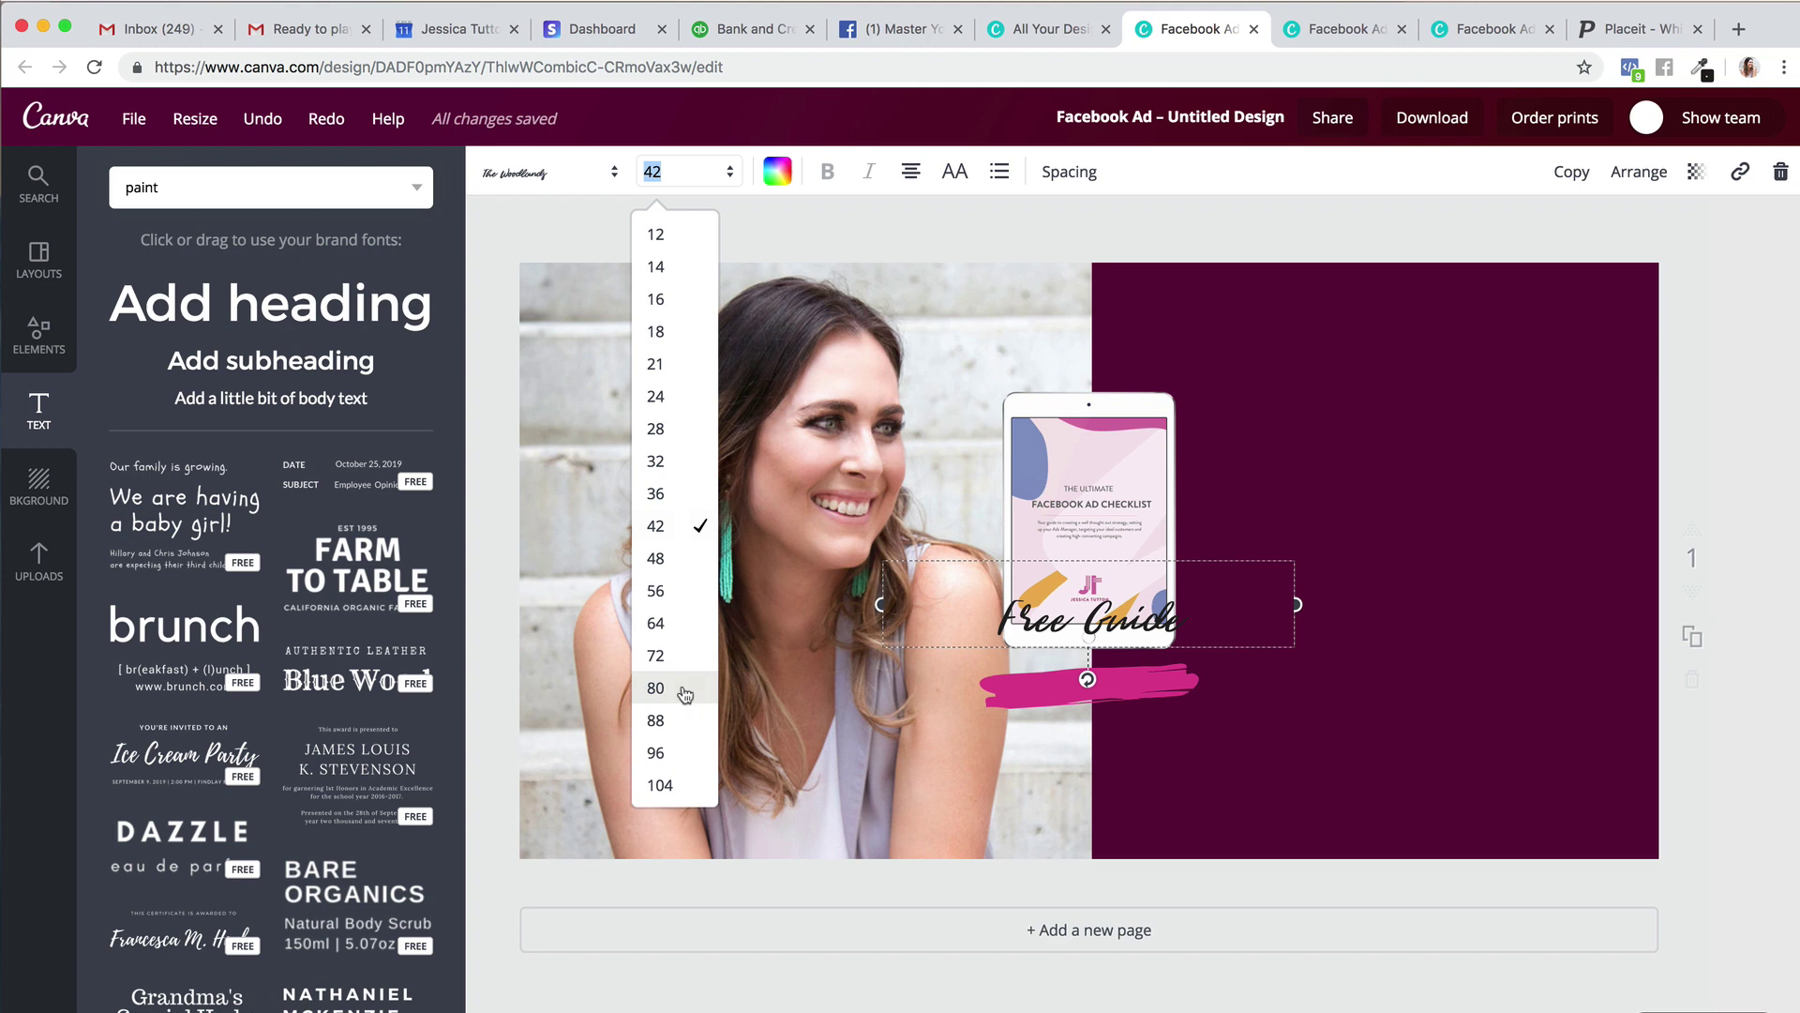
click(694, 688)
click(777, 170)
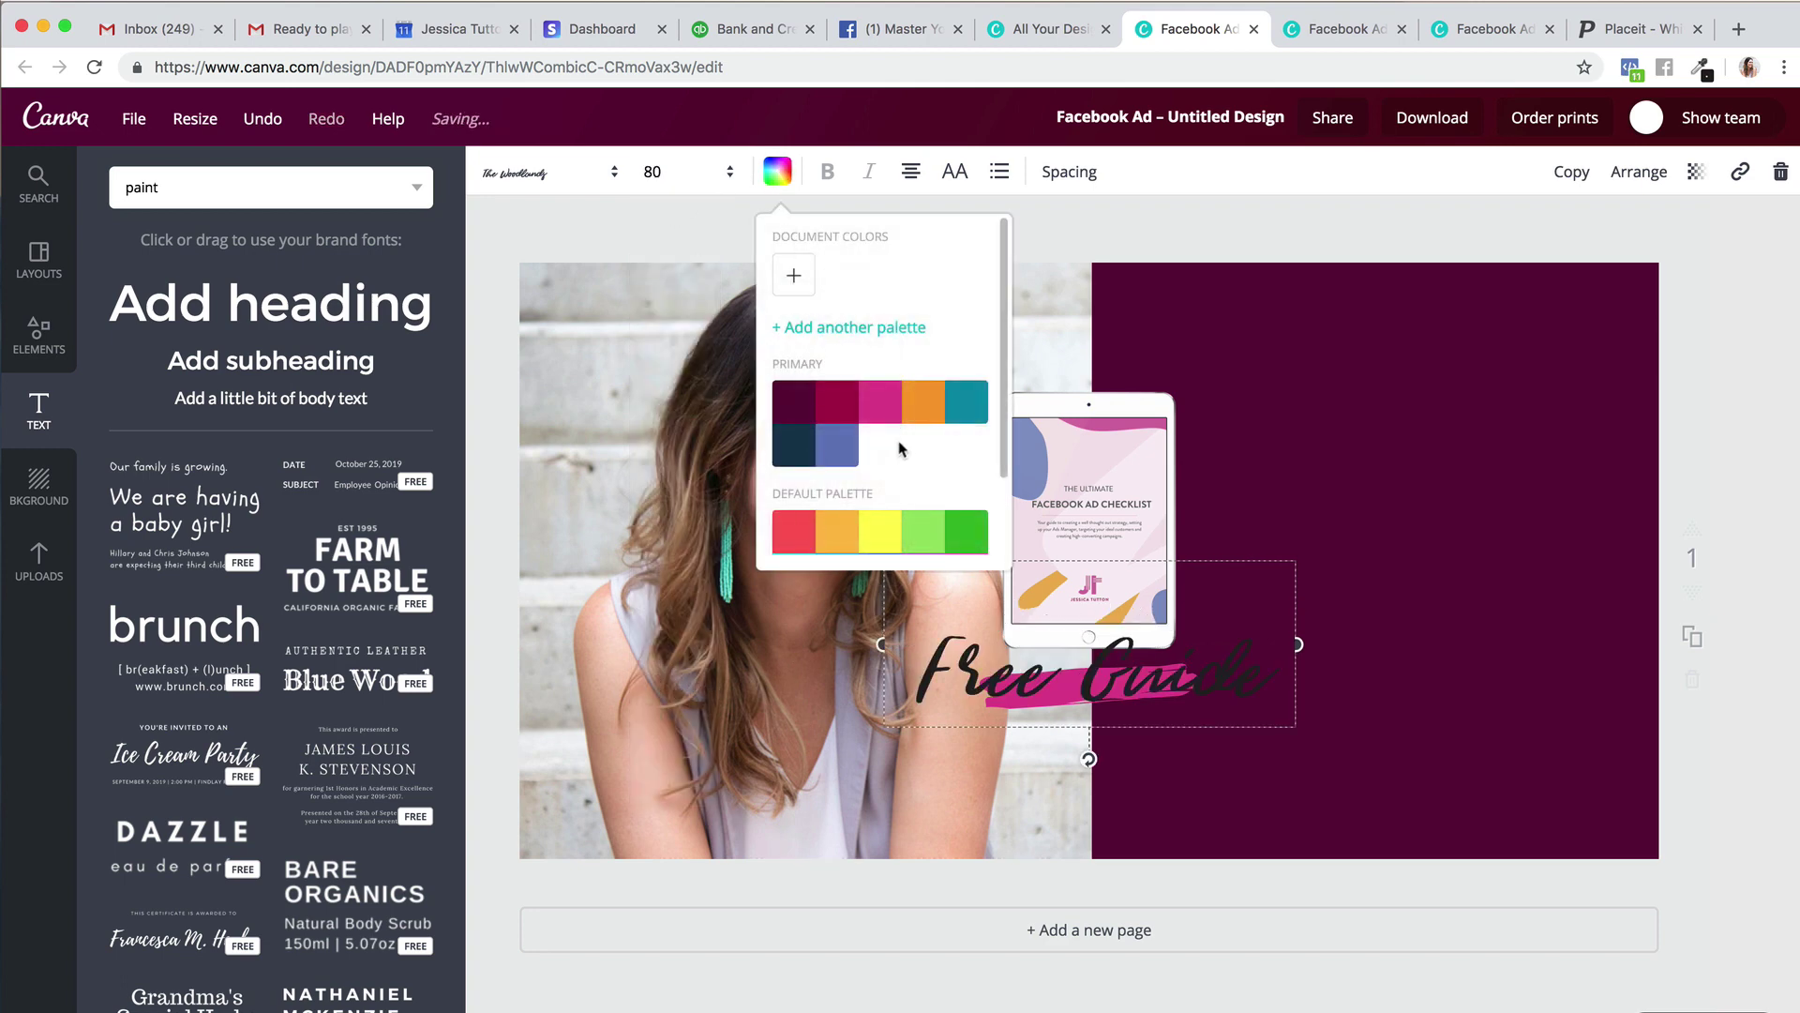
click(882, 412)
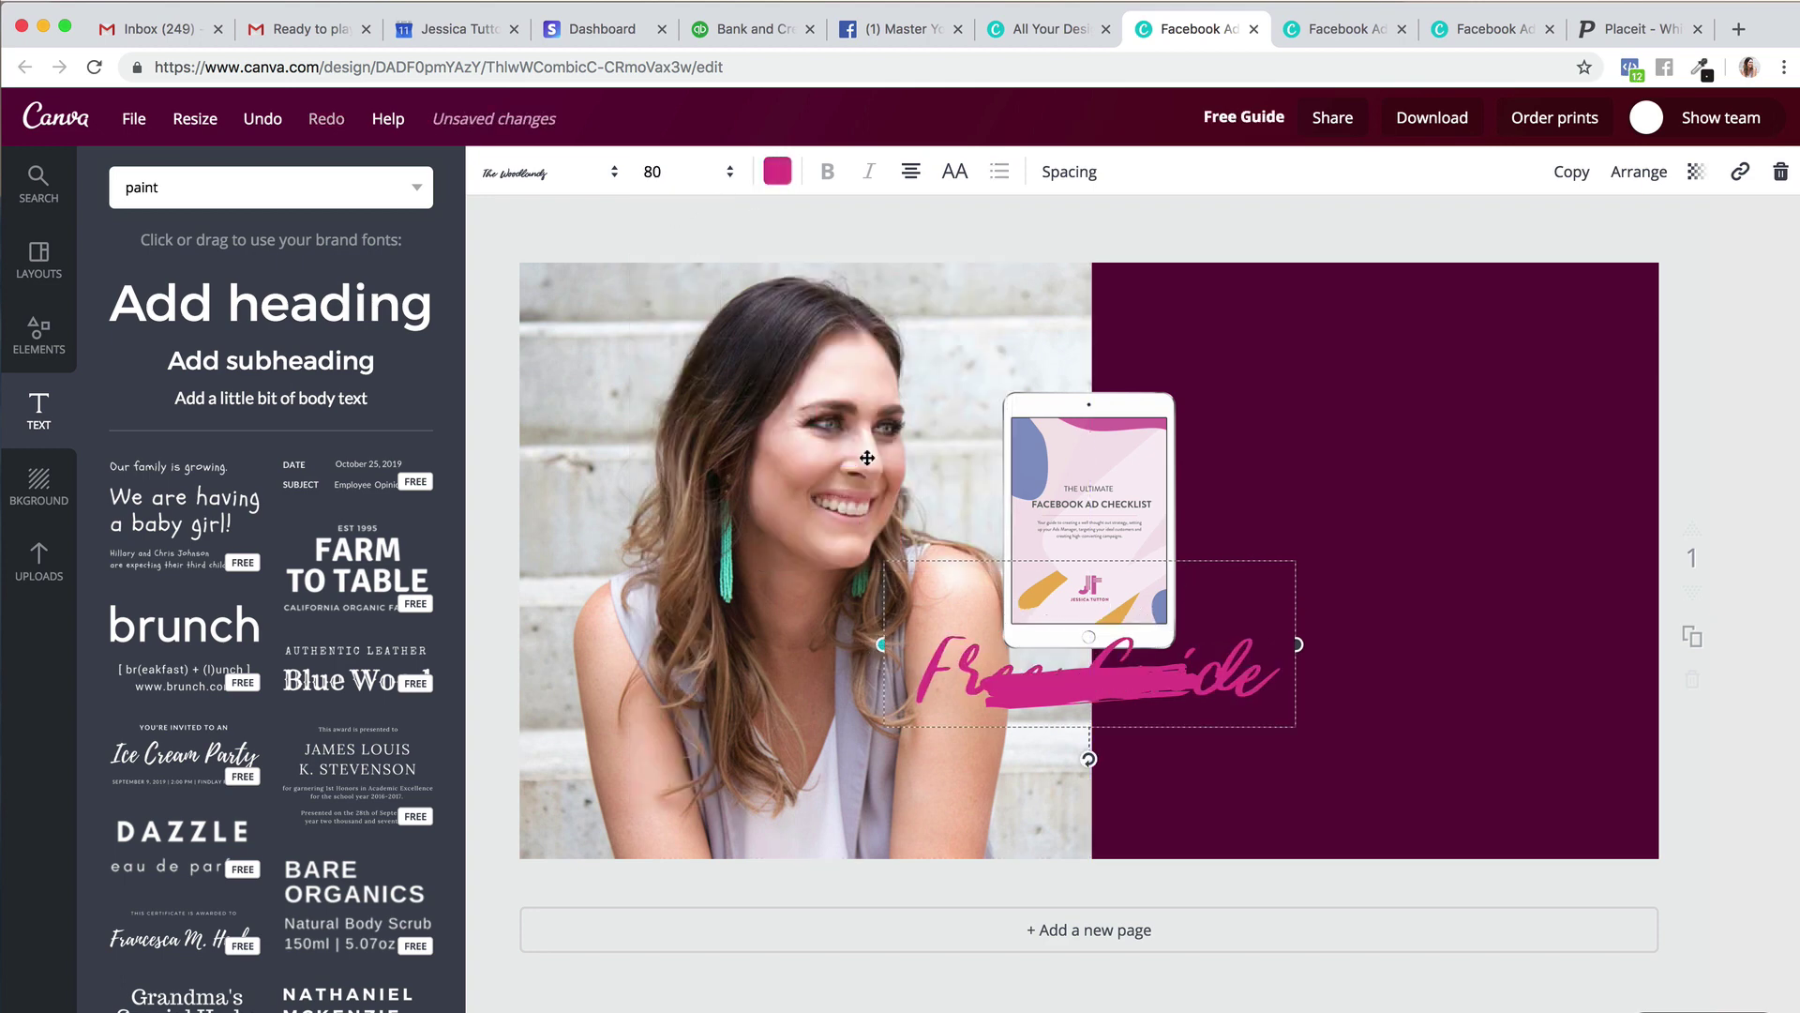
click(669, 173)
click(679, 589)
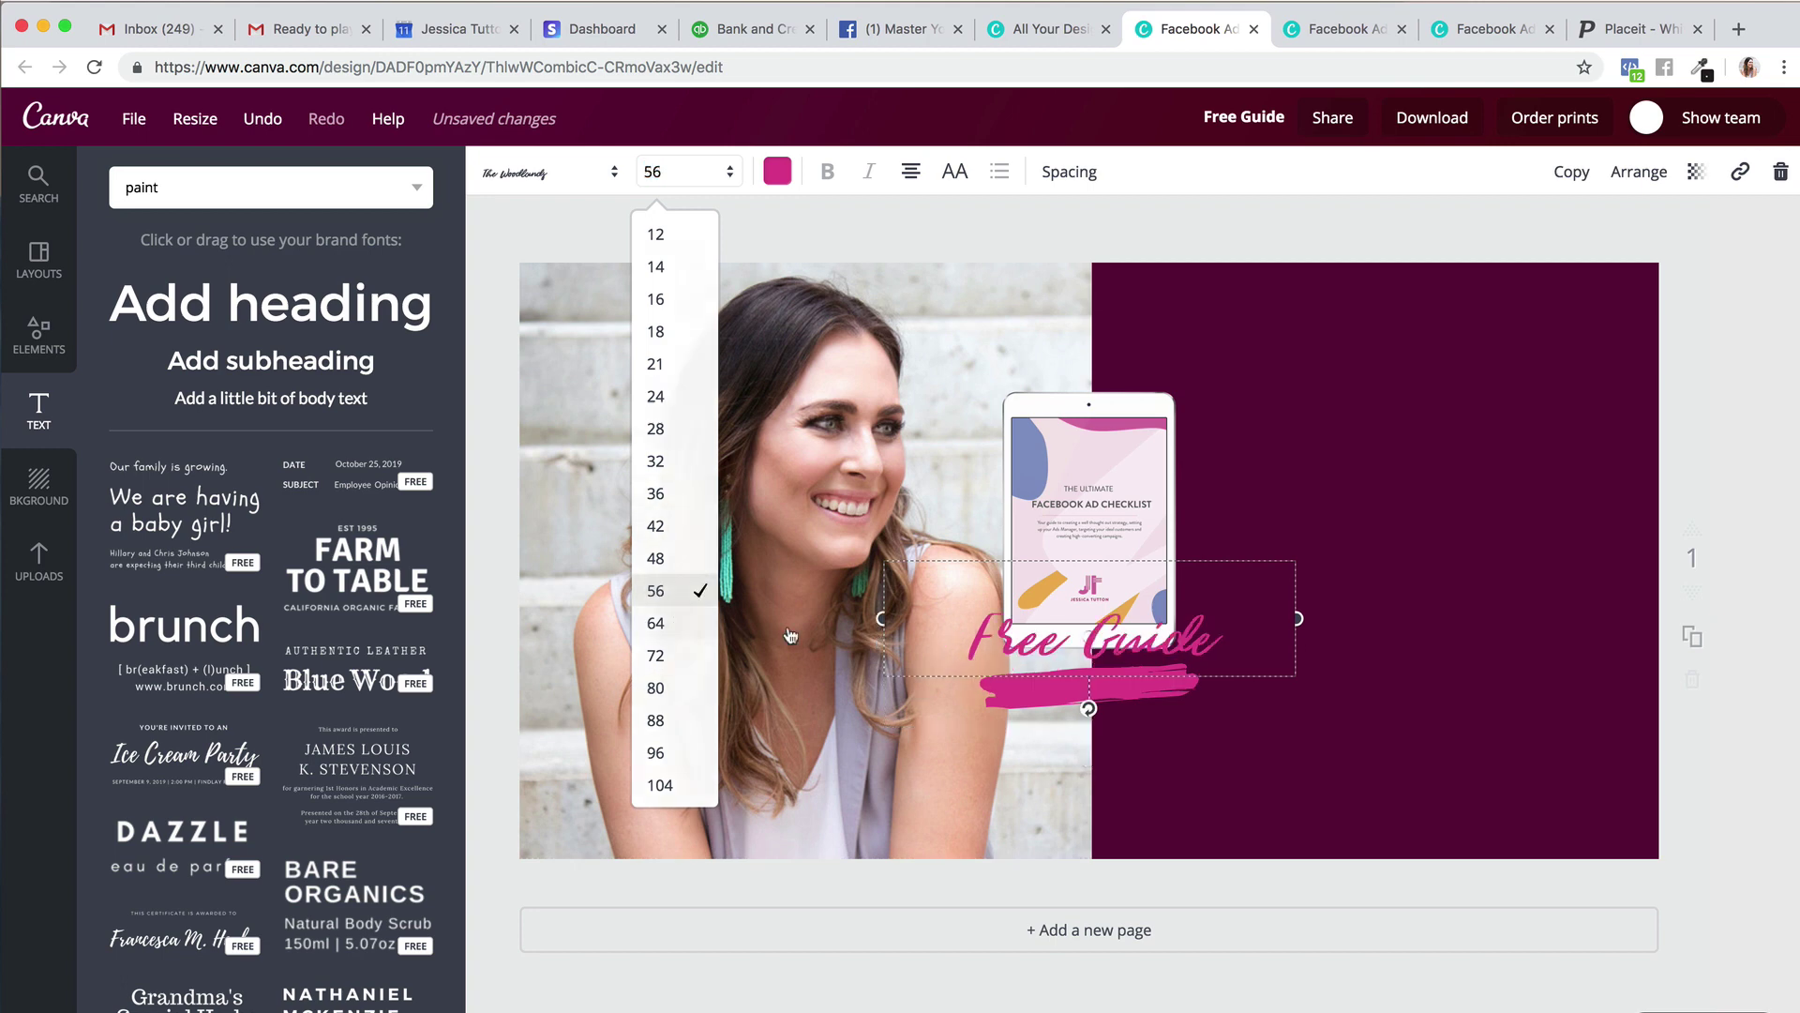
drag(1042, 558, 1345, 347)
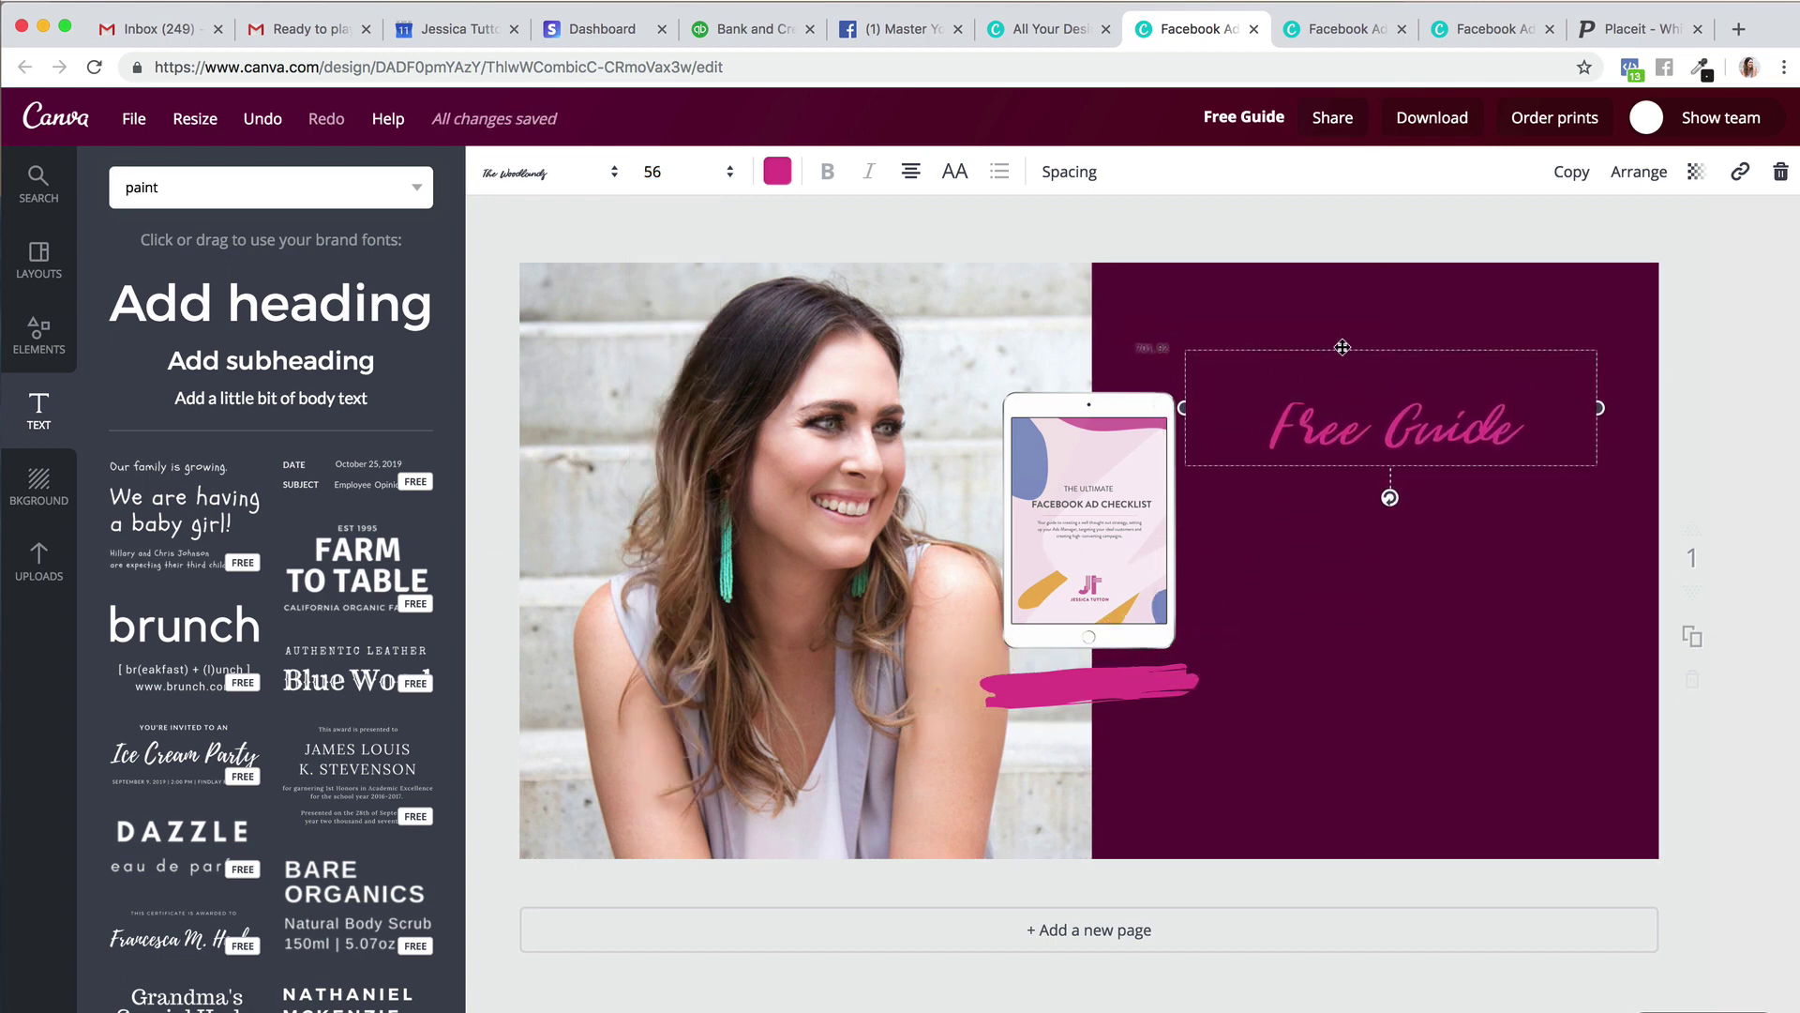
click(1734, 409)
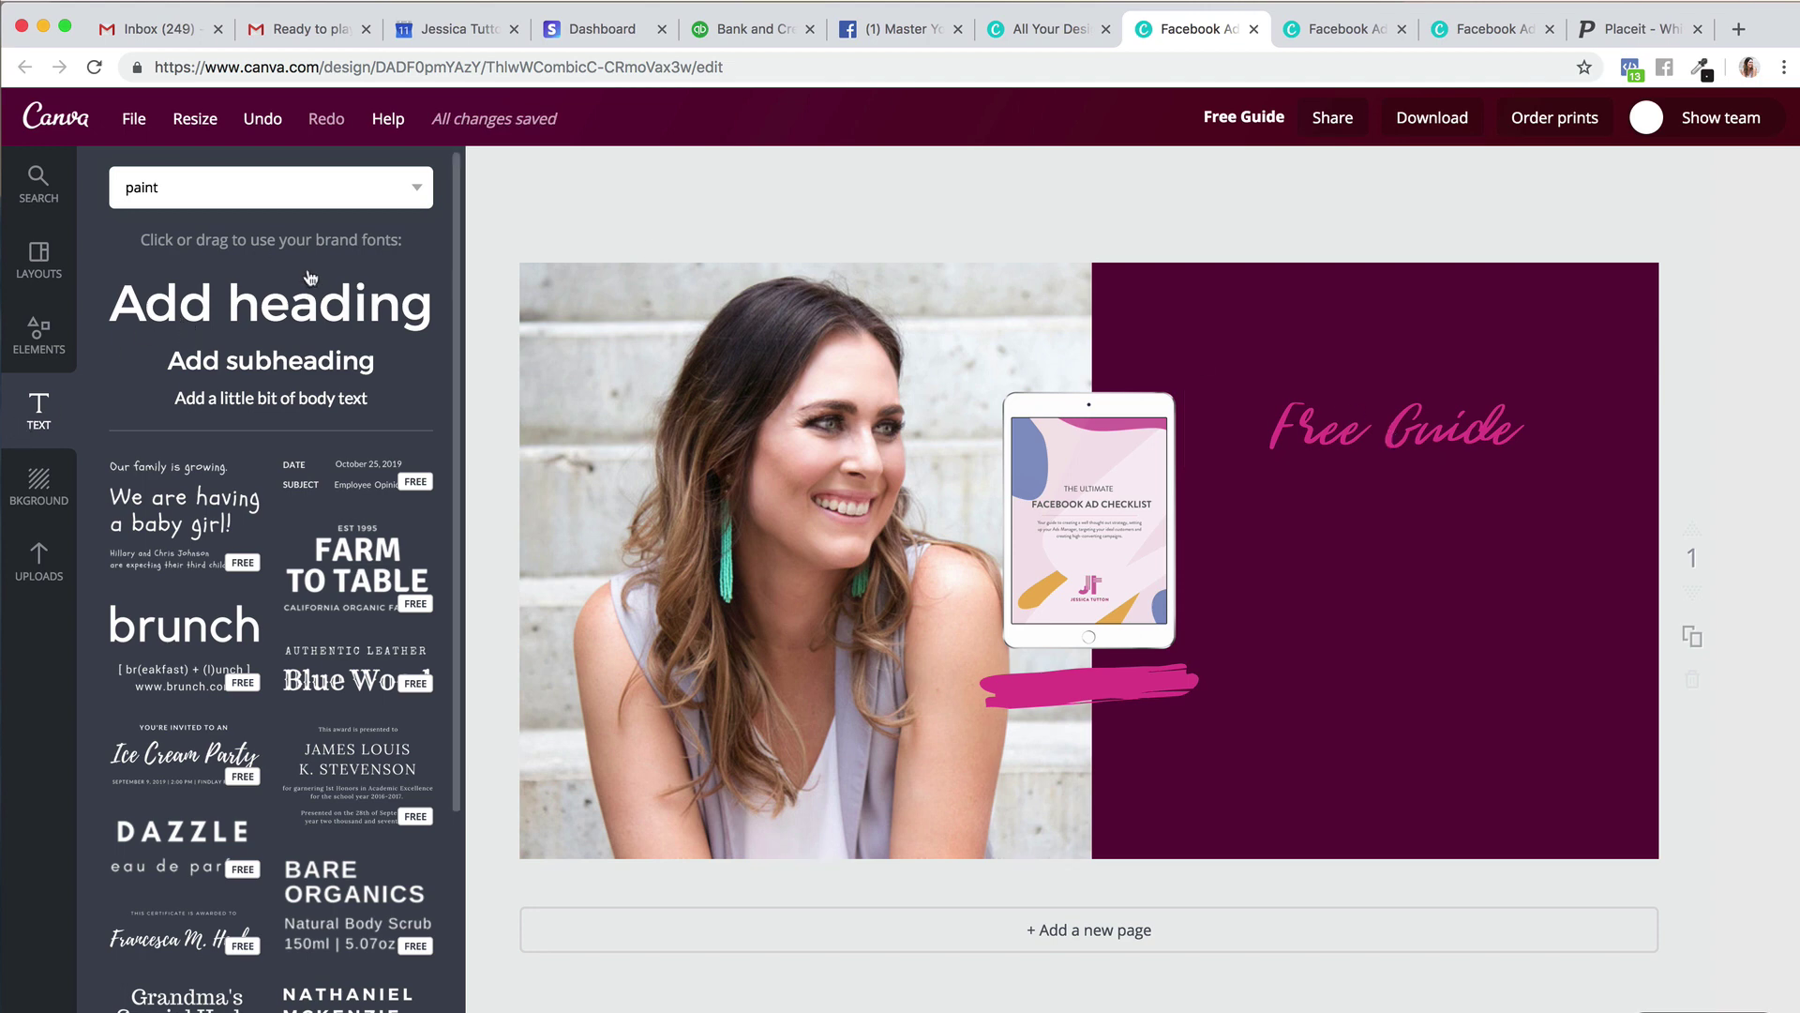
Paste the guide description into a body text box below Free Guide and make it white.
click(290, 404)
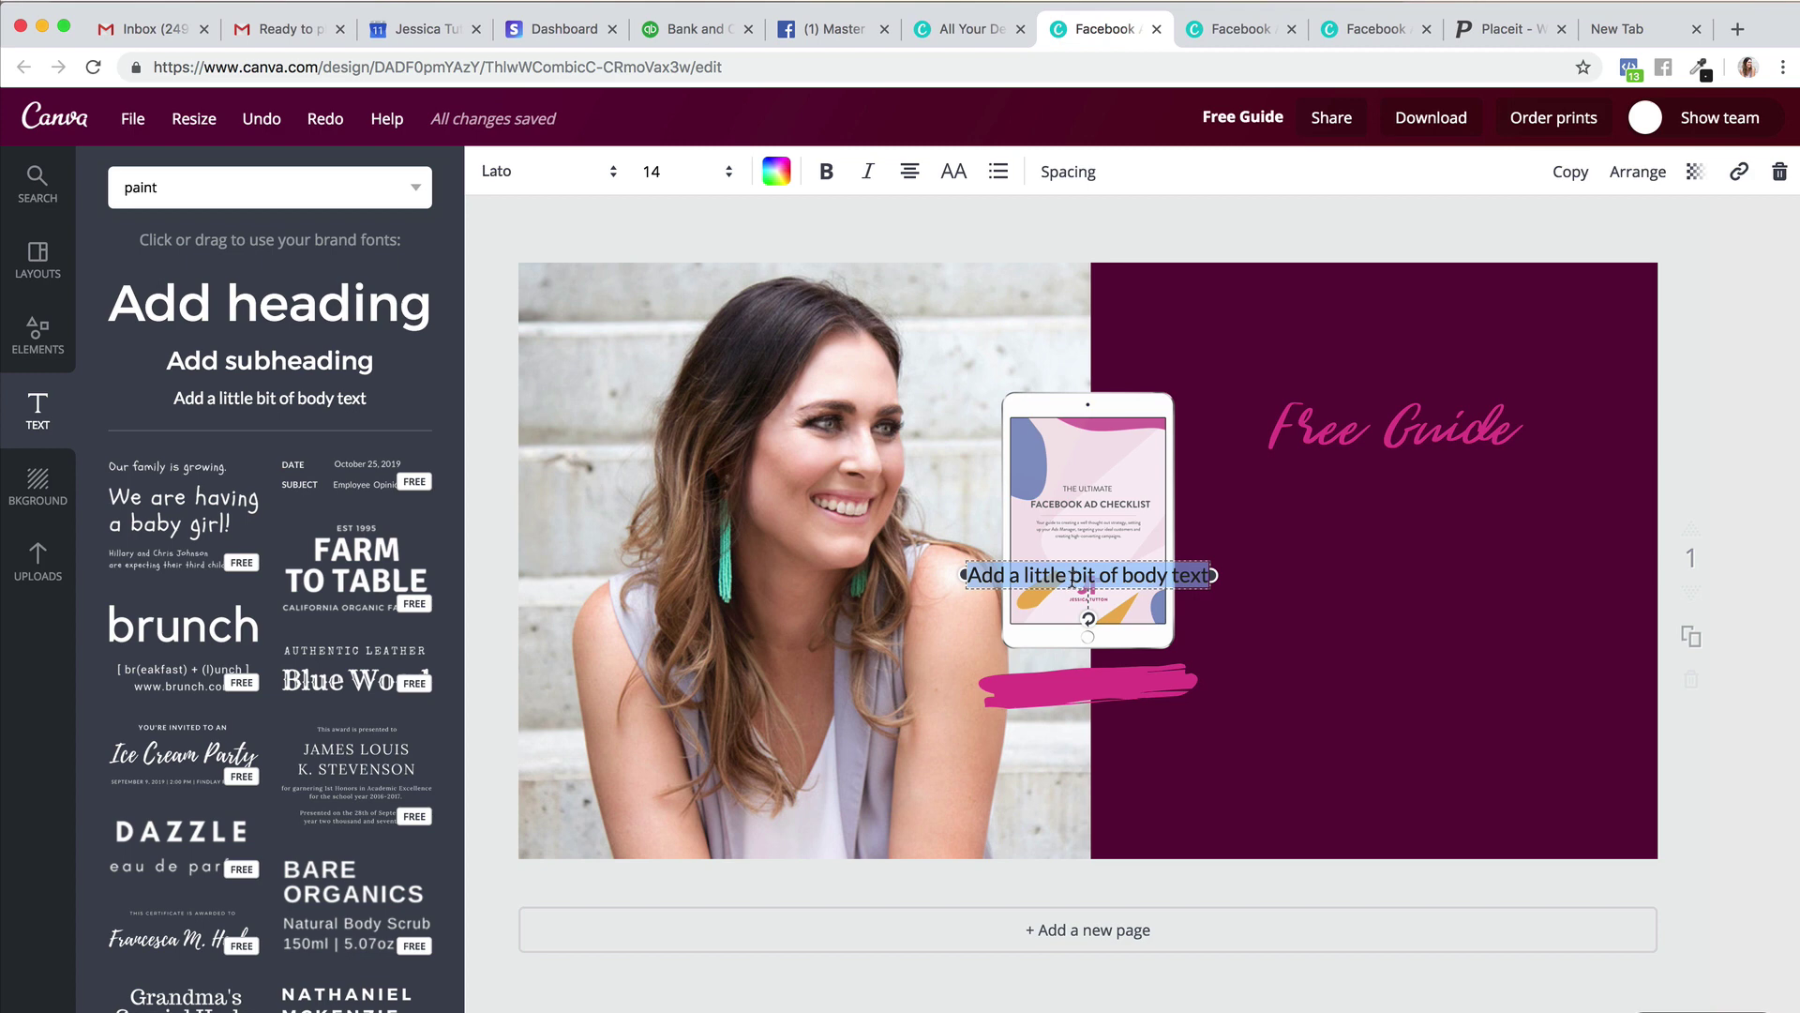
text(Your guide to creating a well thought out strategy, setting up your Ads Manager, targeting your ideal customers and creating high-converting campaigns.)
drag(1212, 660, 1332, 647)
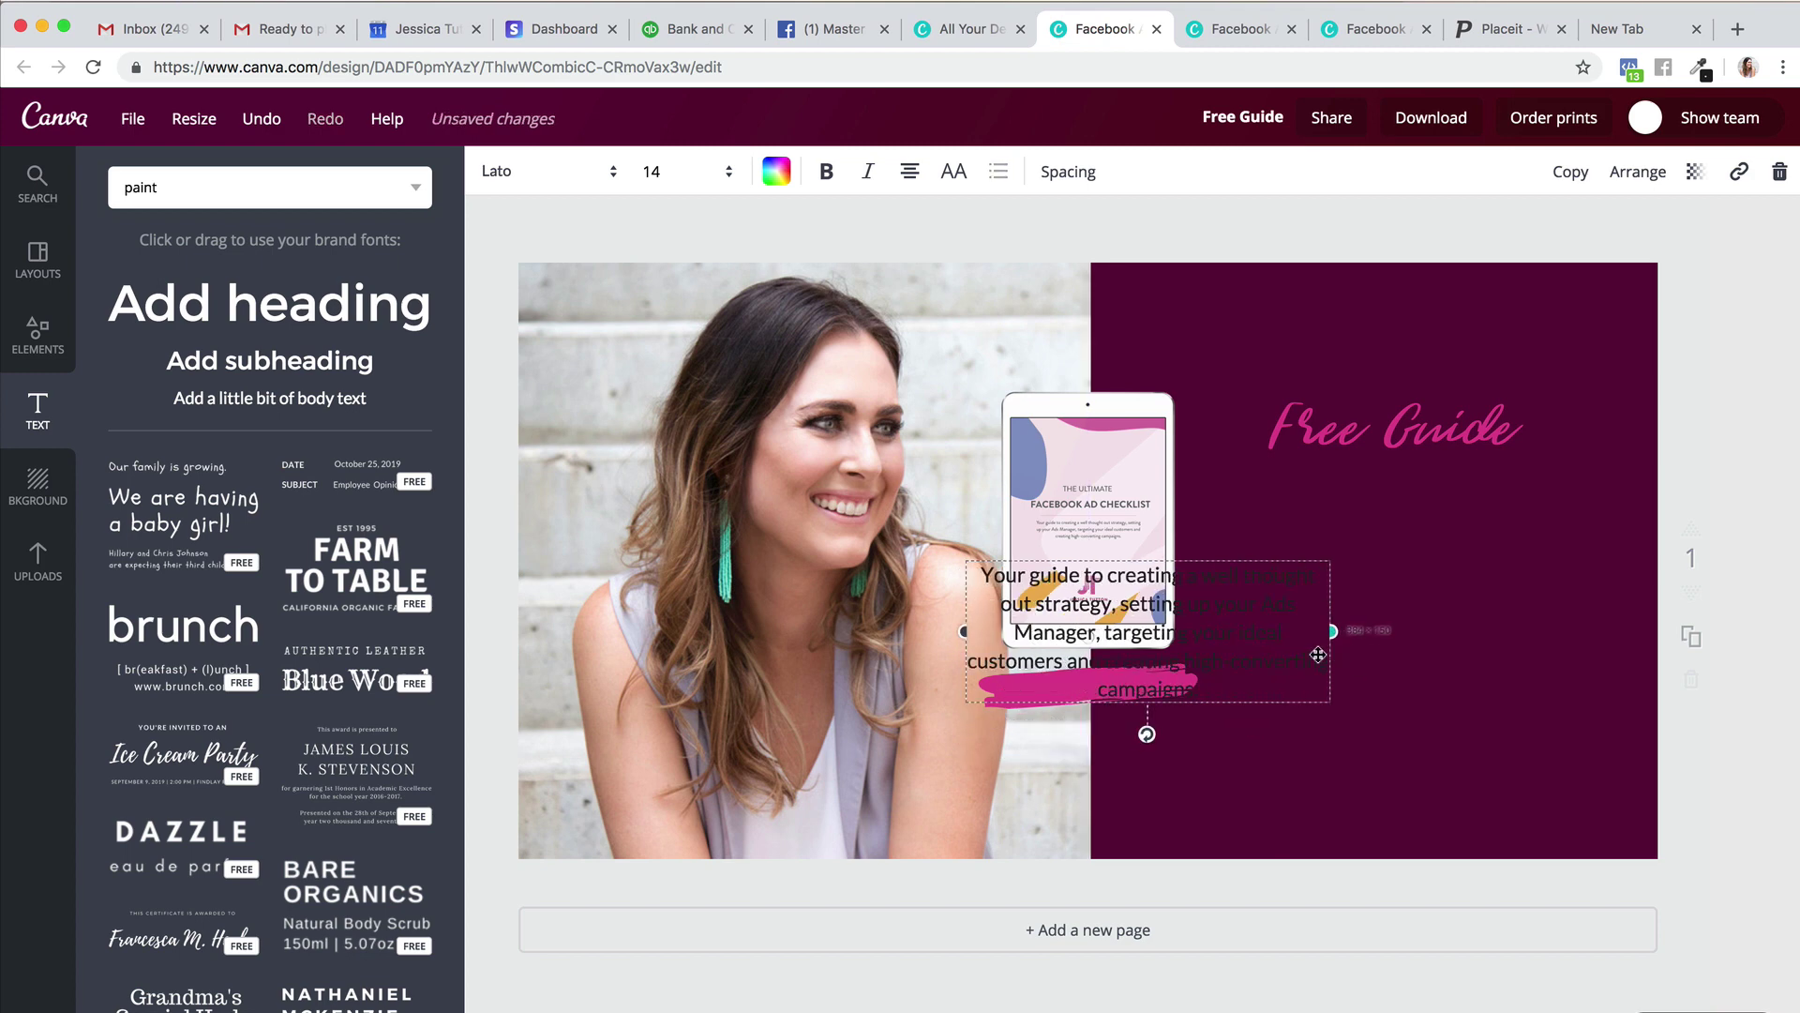
drag(1210, 533, 1451, 463)
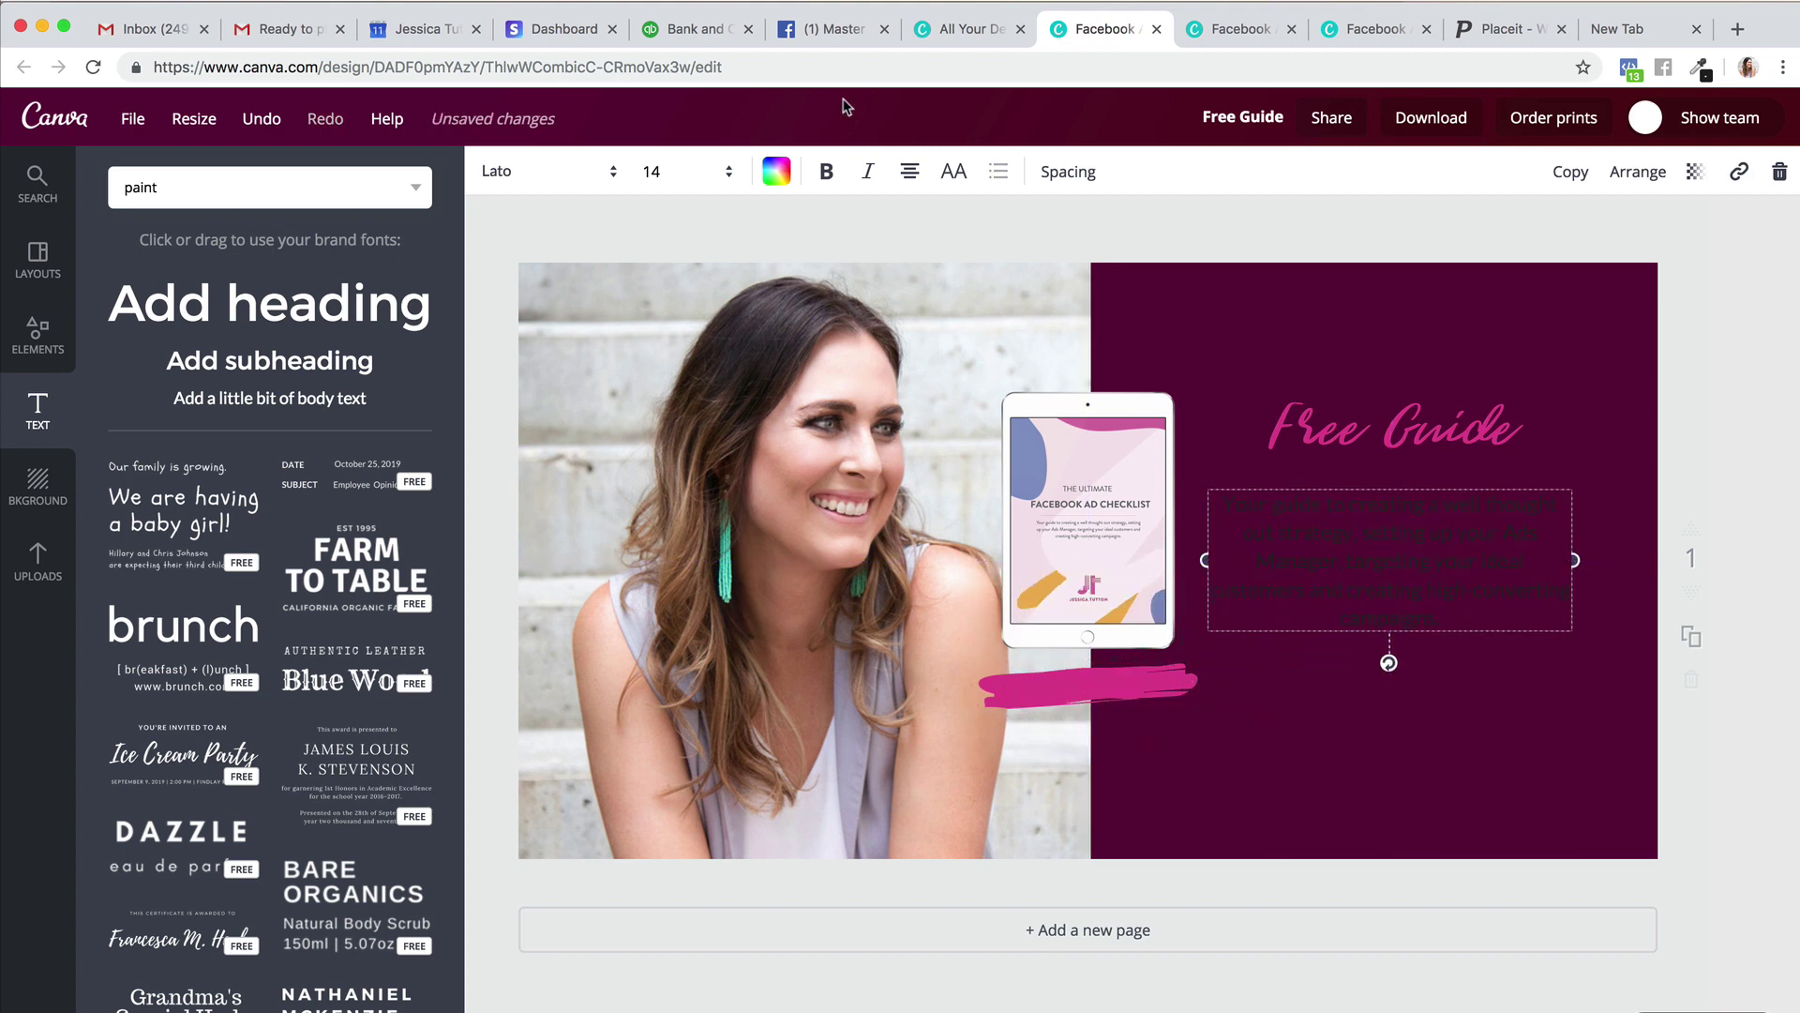
click(777, 172)
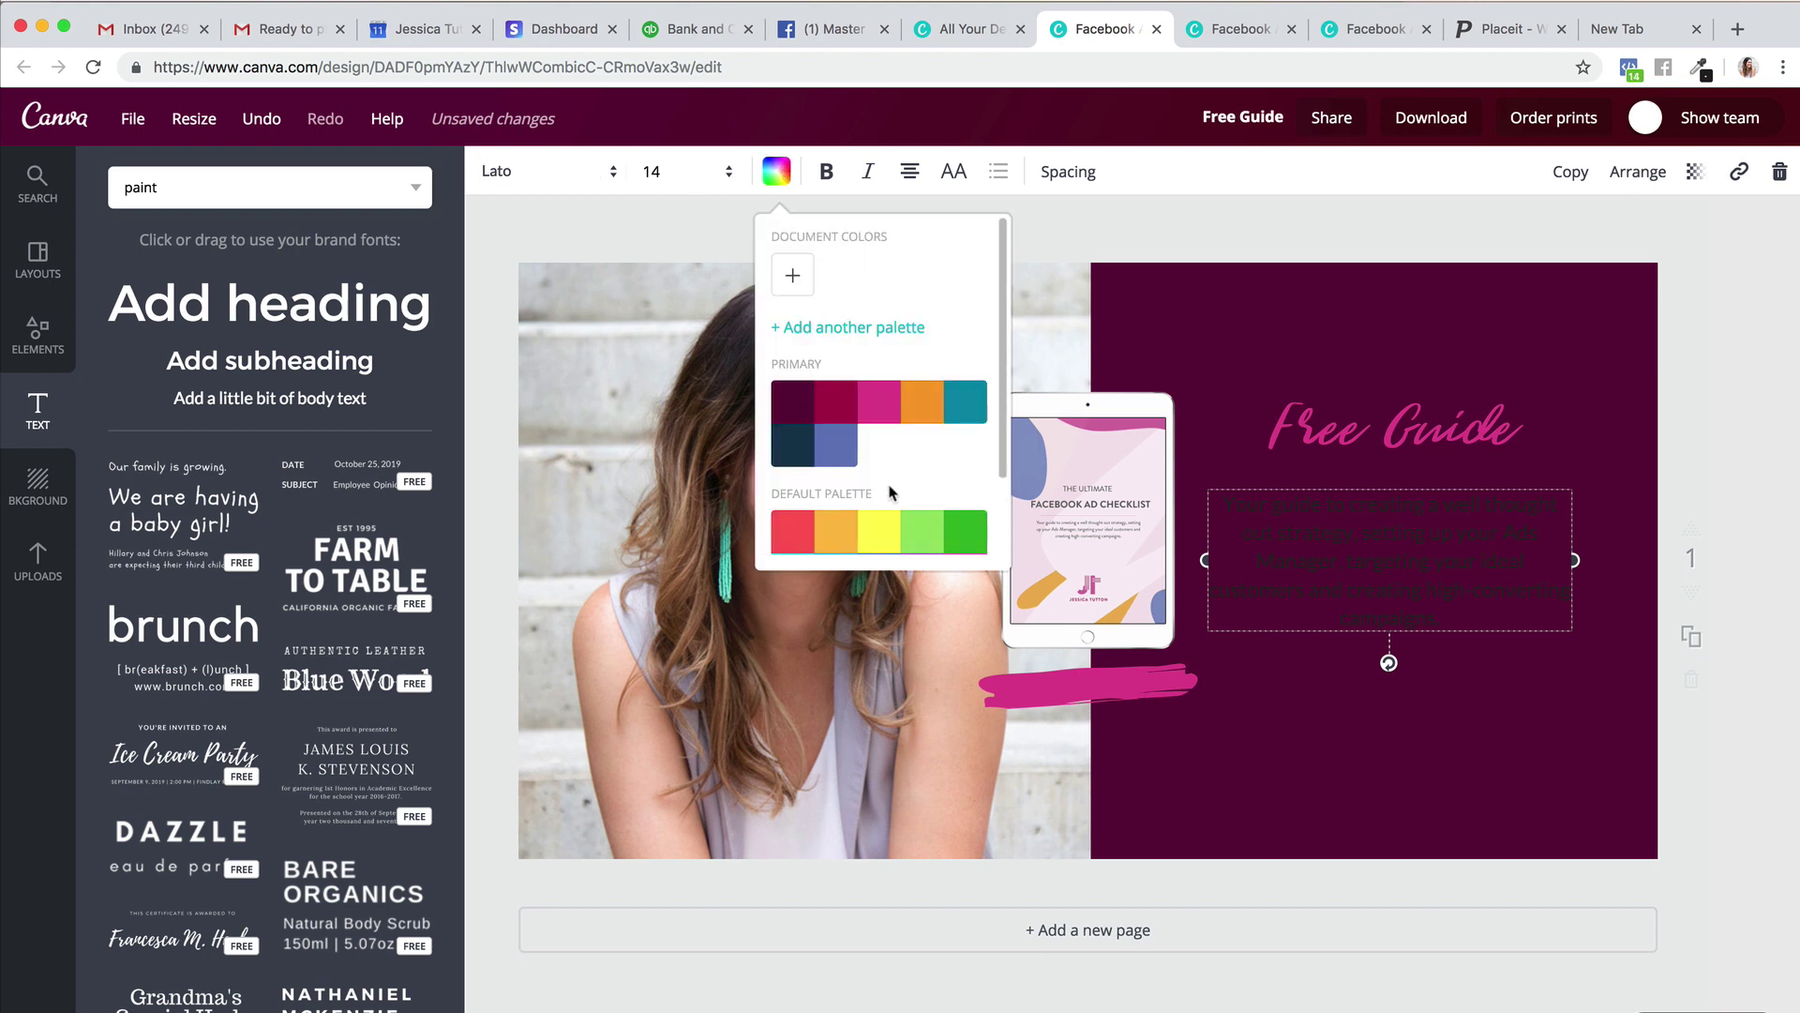
scroll(893, 493, down, 2)
click(969, 542)
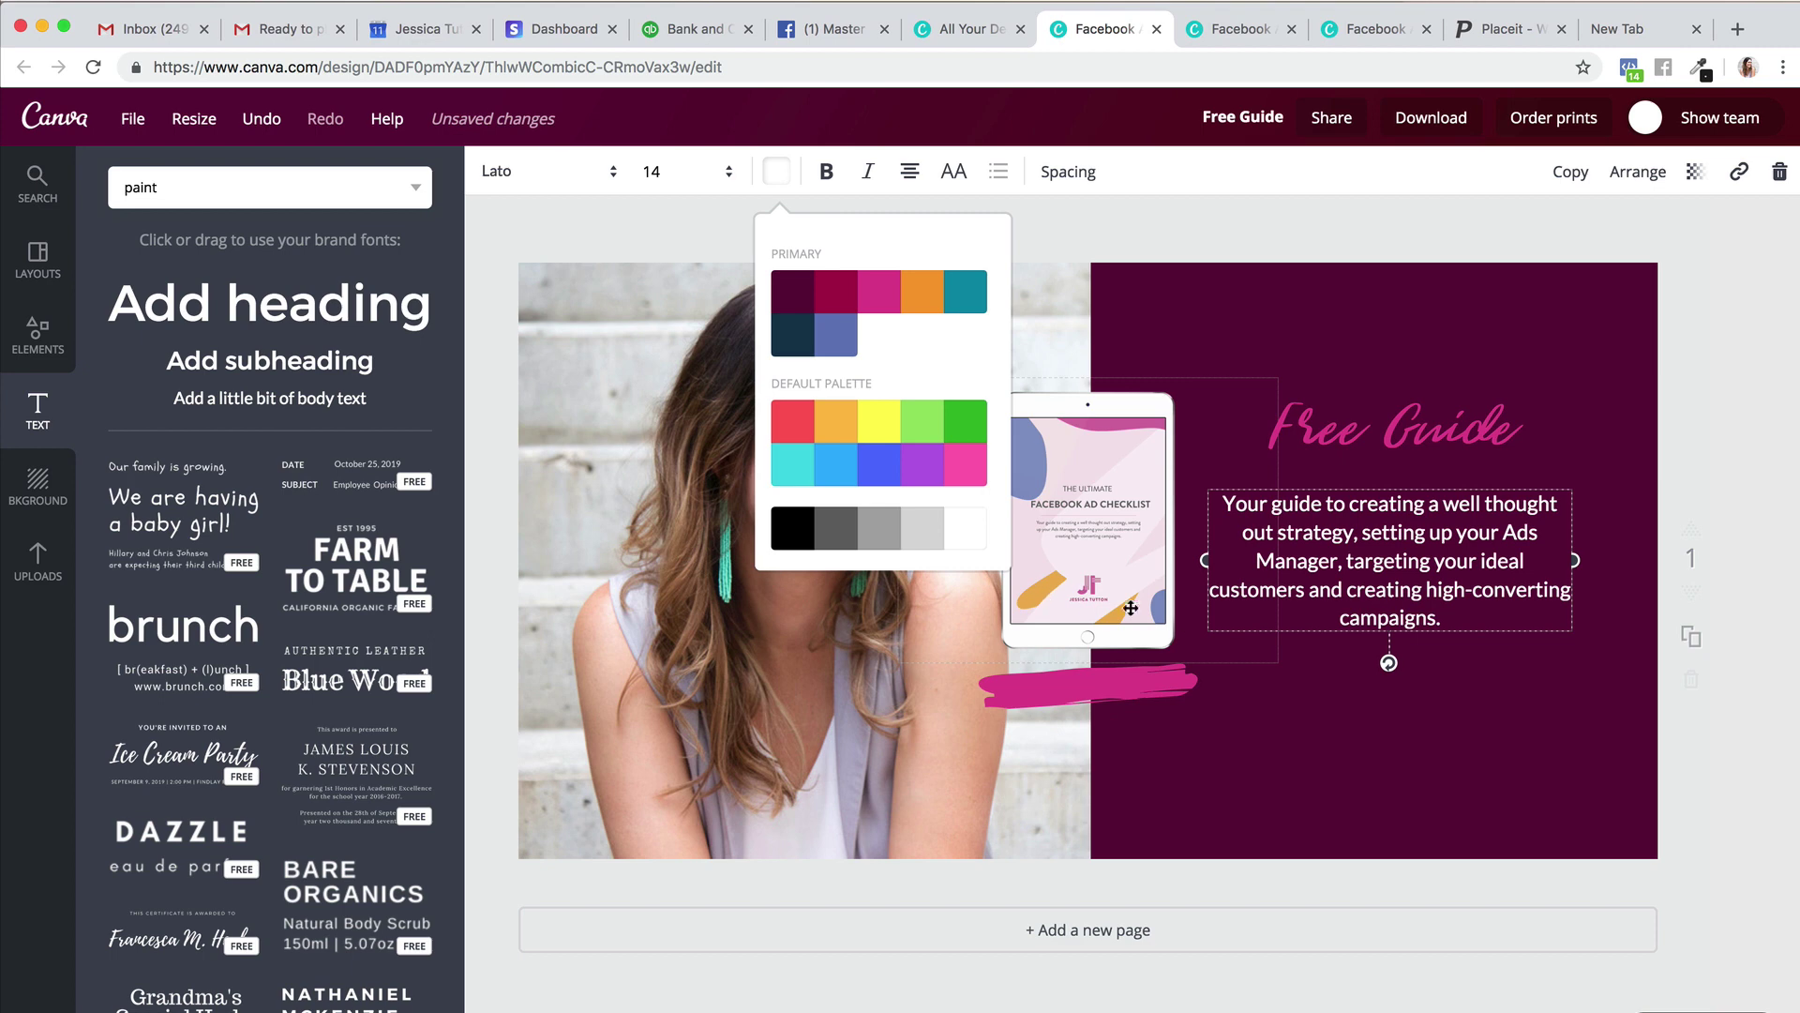
Change the paragraph font to Brandon Grotesque R.
click(1458, 620)
drag(1439, 617, 1219, 503)
click(579, 172)
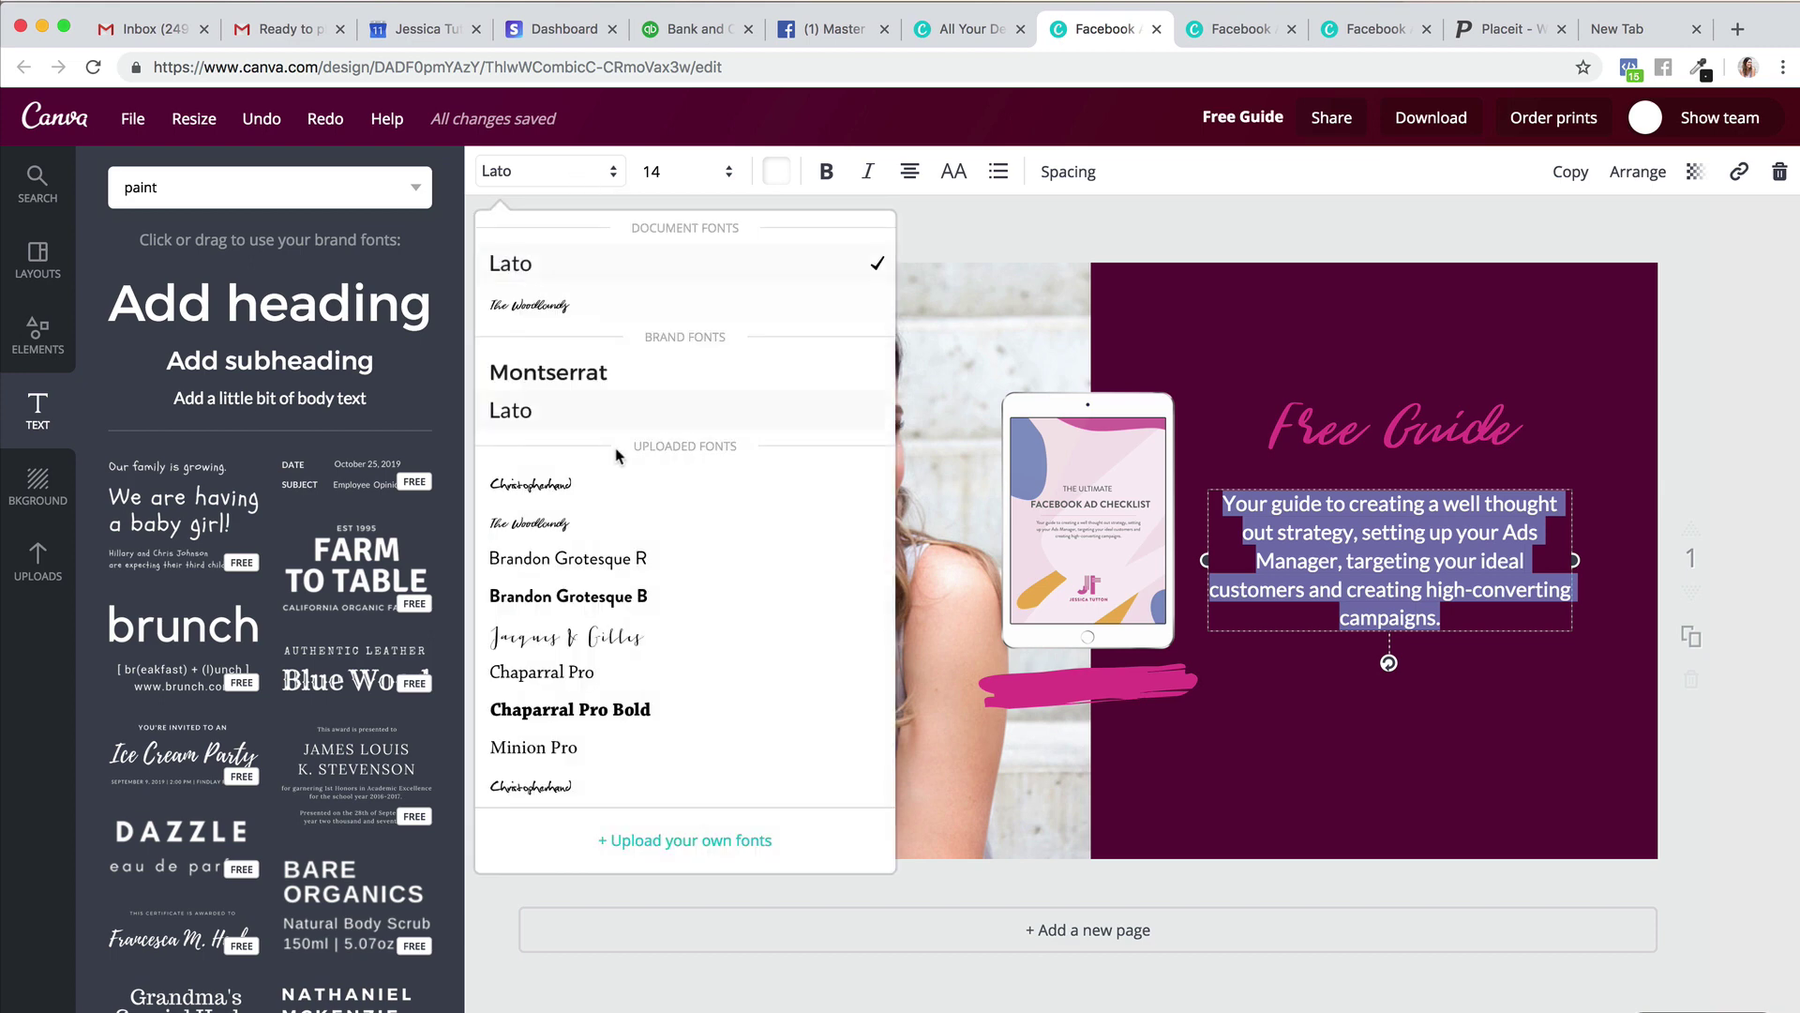
click(624, 559)
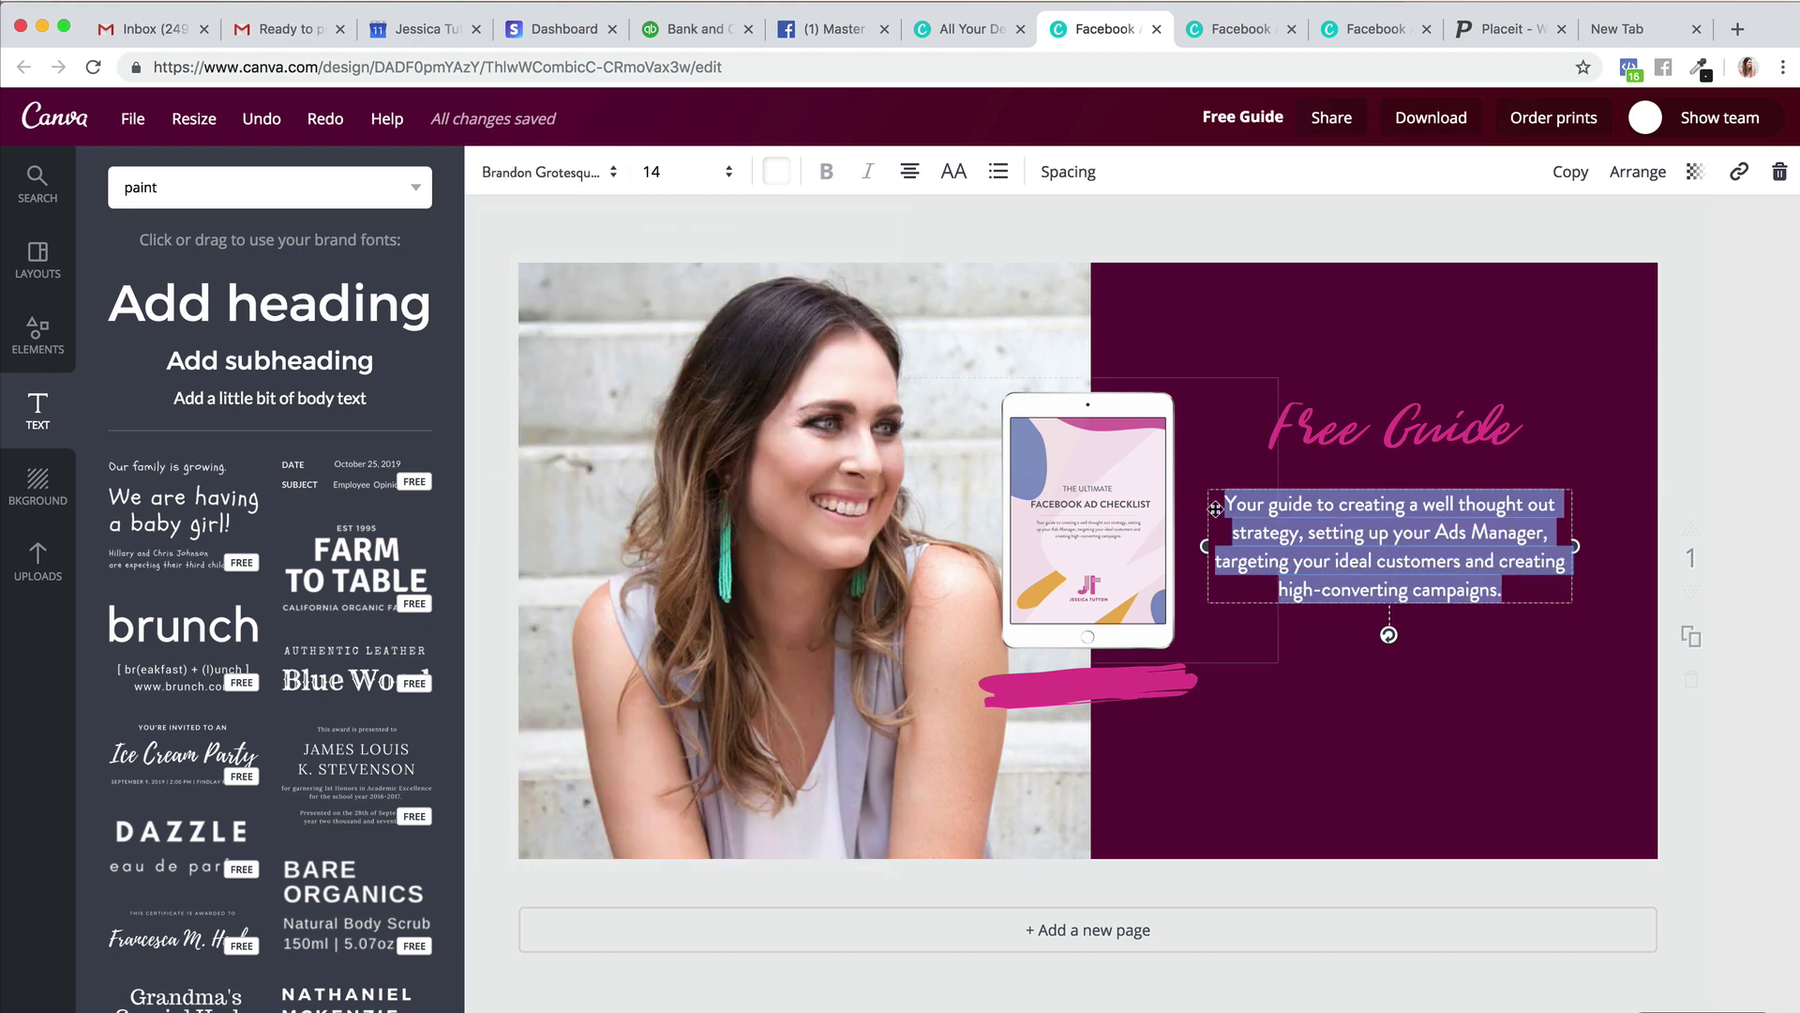
Narrow the paragraph, centre it on the maroon panel, and move it just under Free Guide.
drag(1203, 544, 1282, 554)
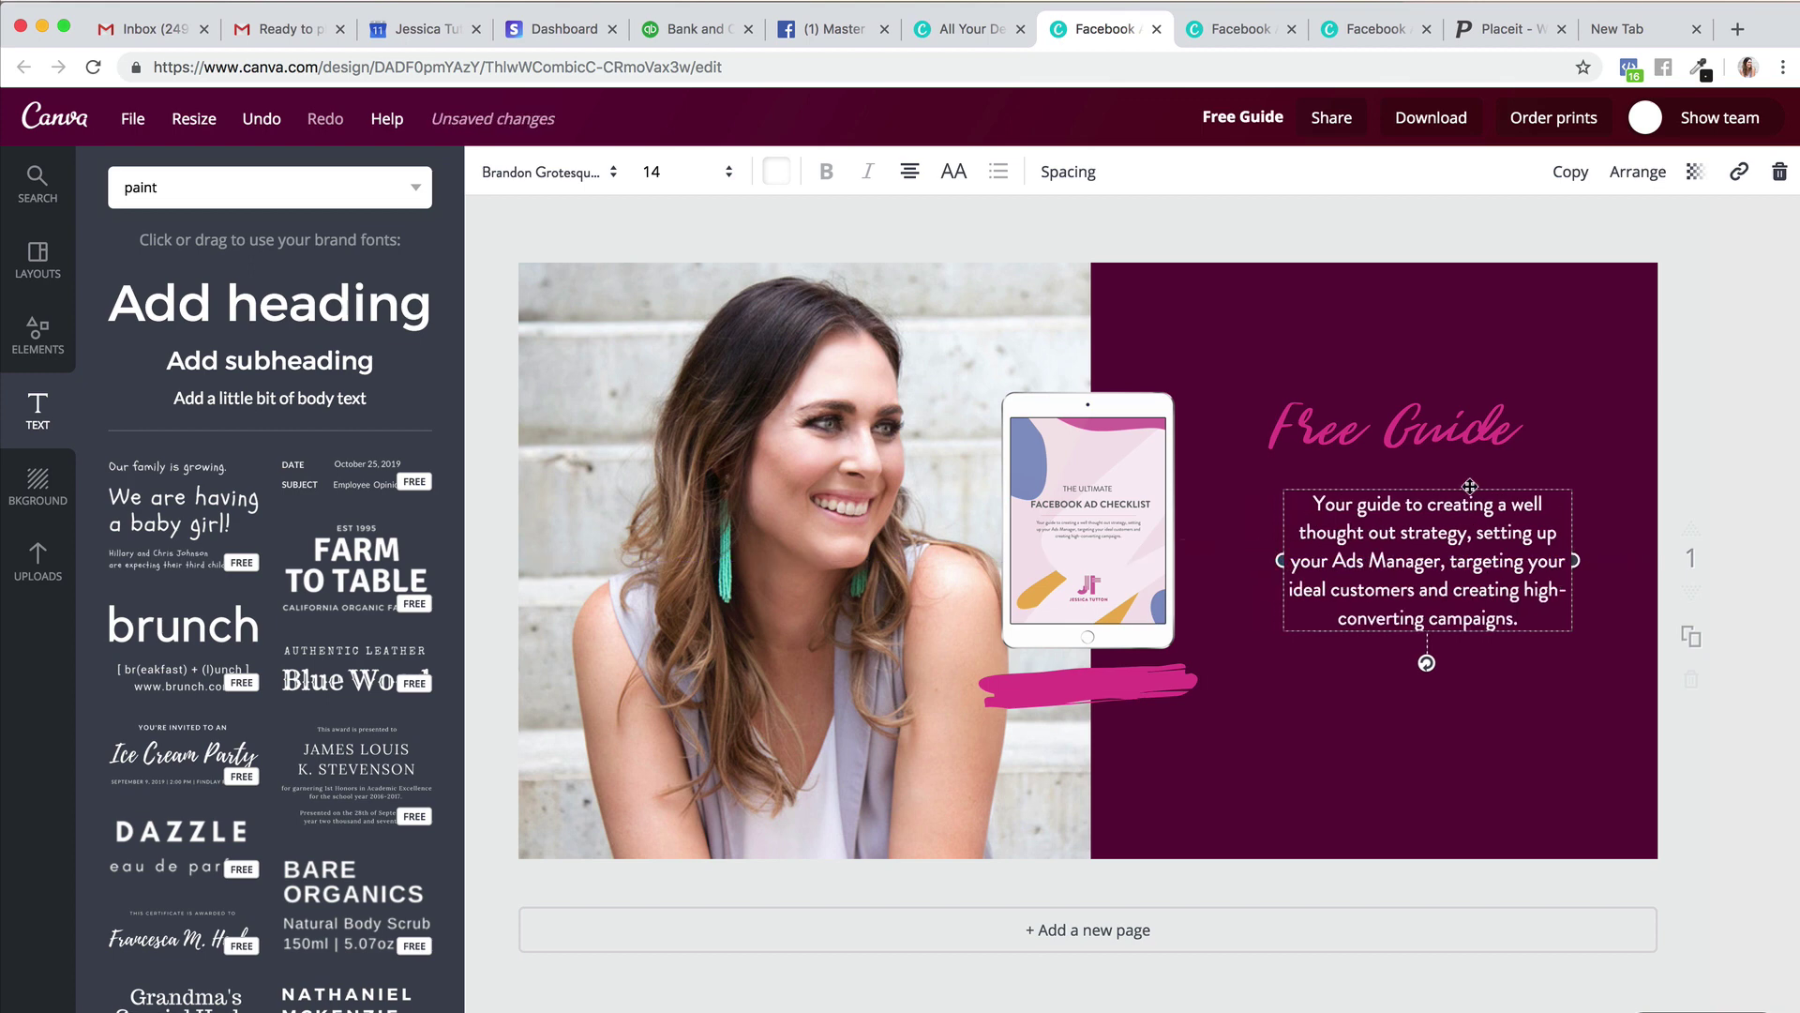
drag(1475, 486, 1432, 486)
drag(1426, 483, 1427, 479)
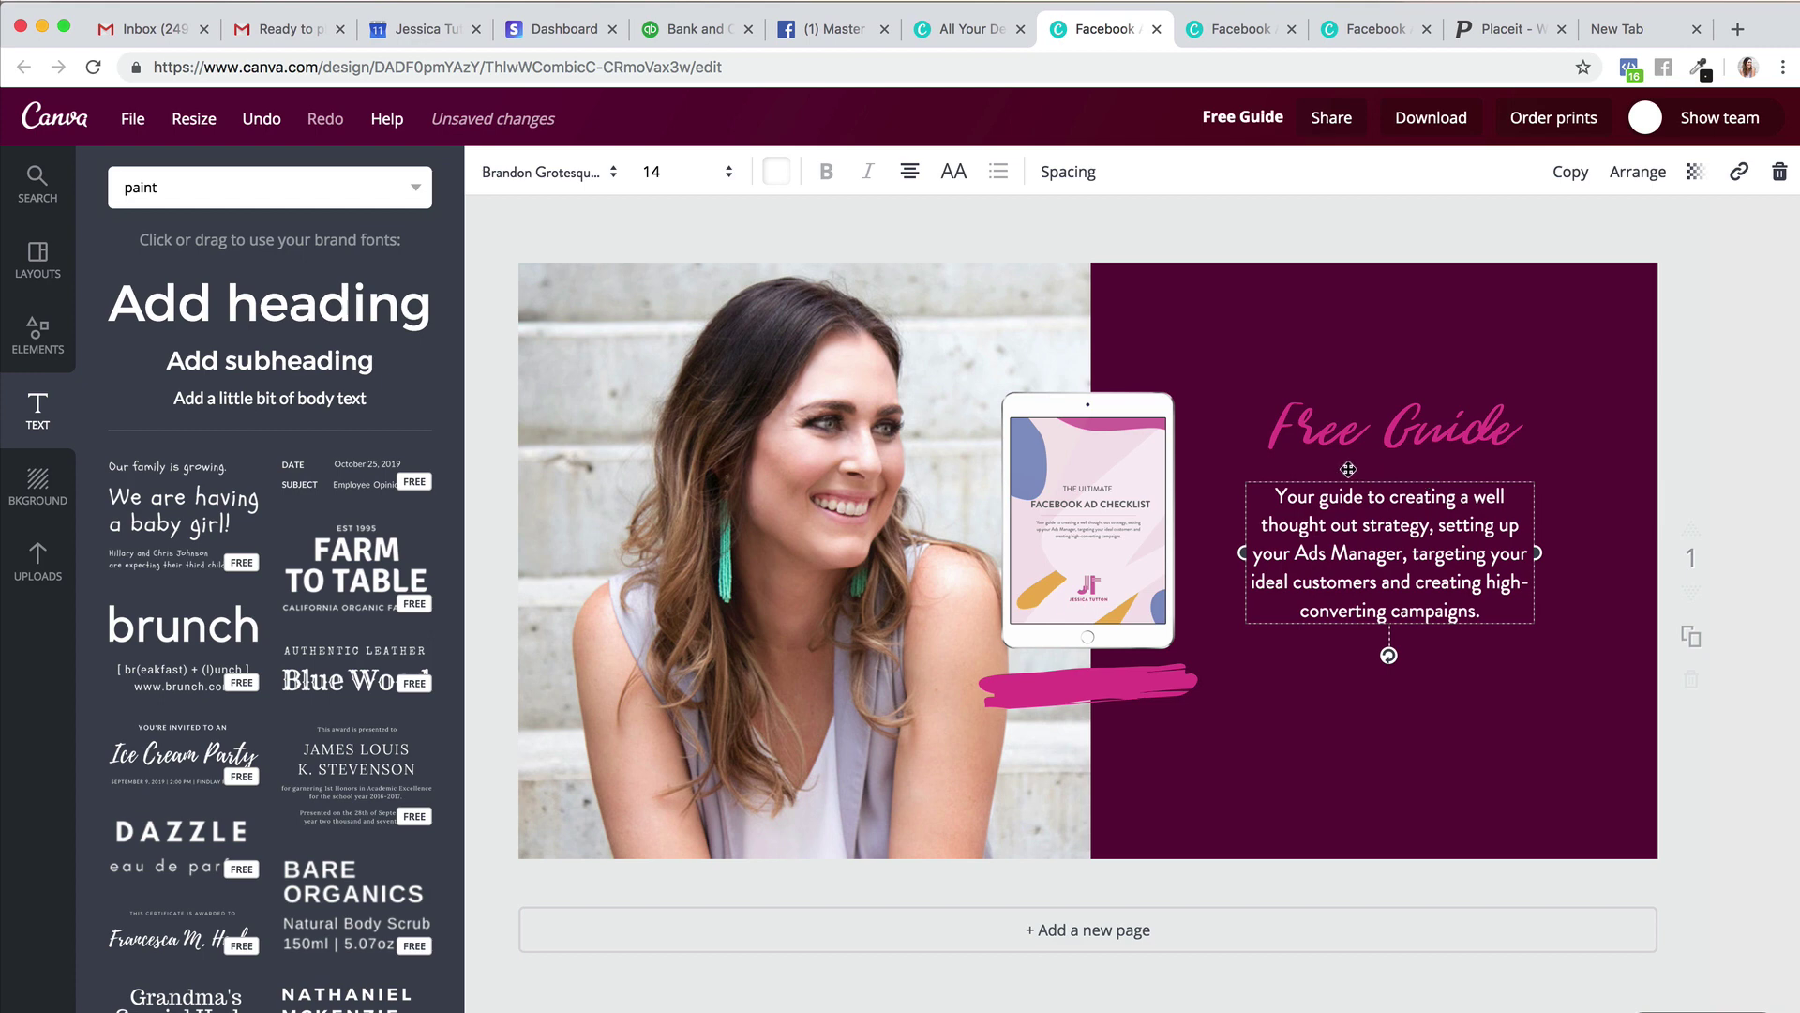
click(574, 178)
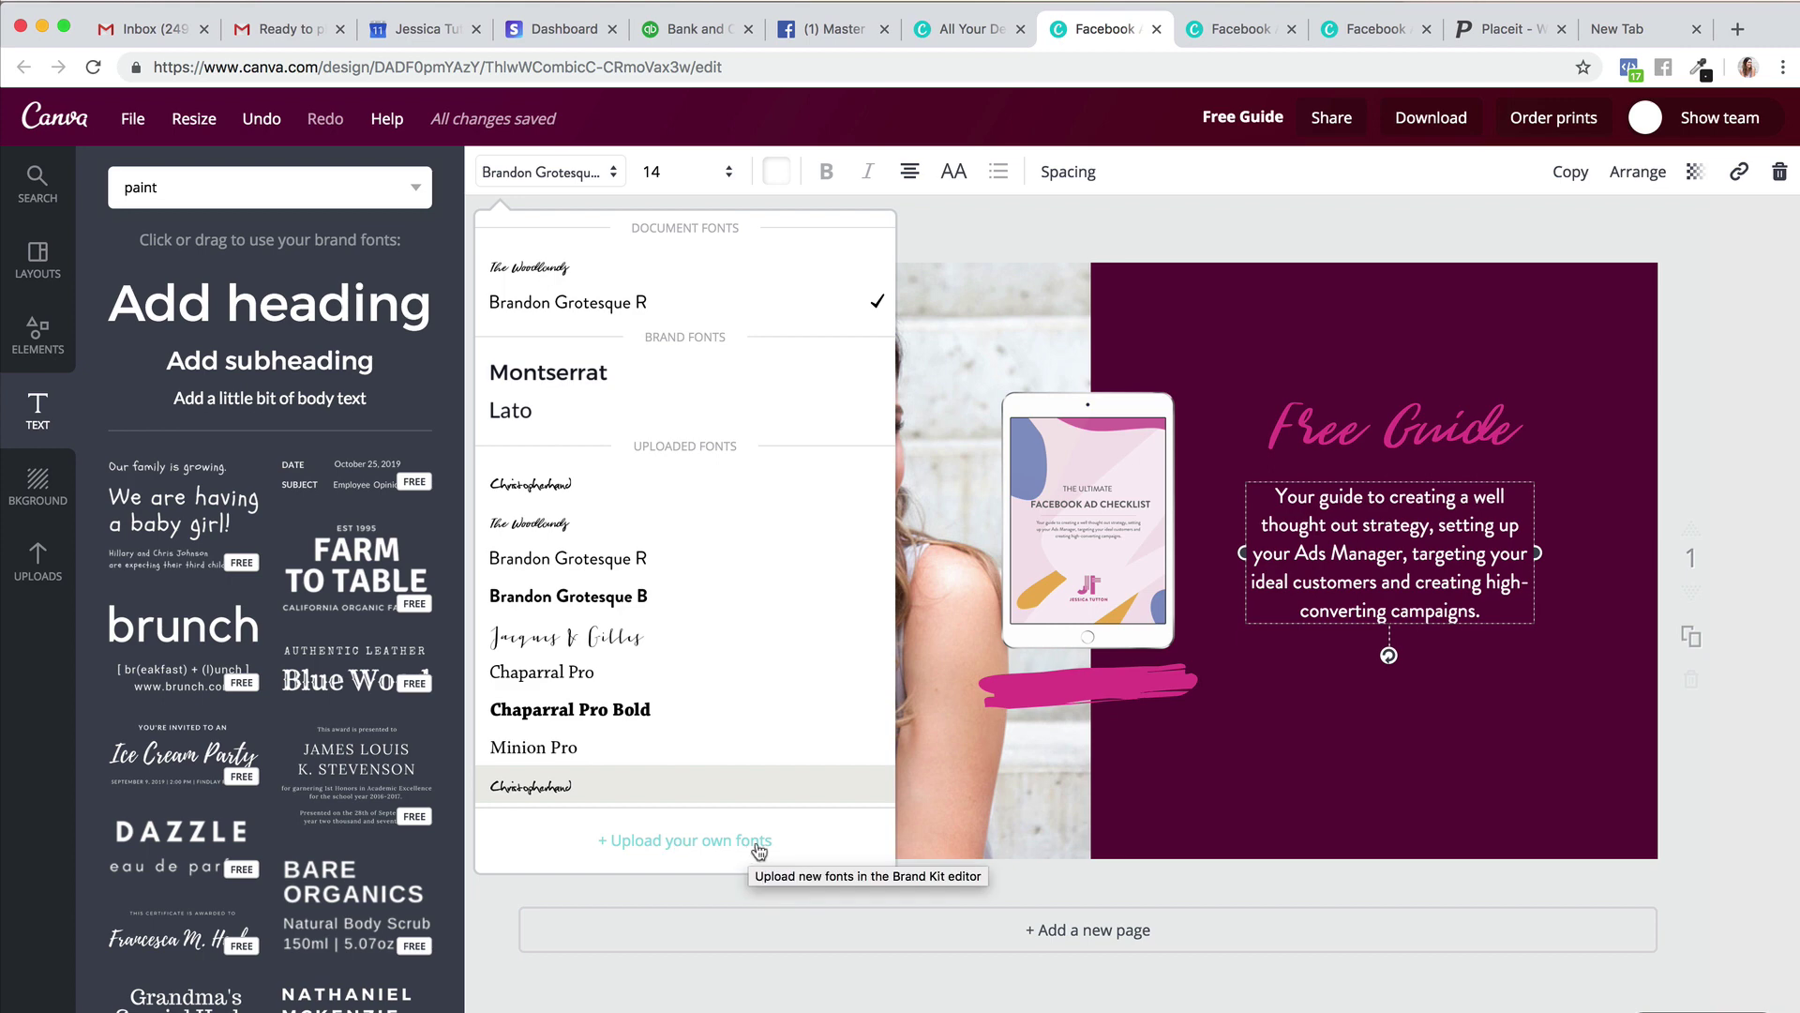
click(1772, 736)
click(1723, 858)
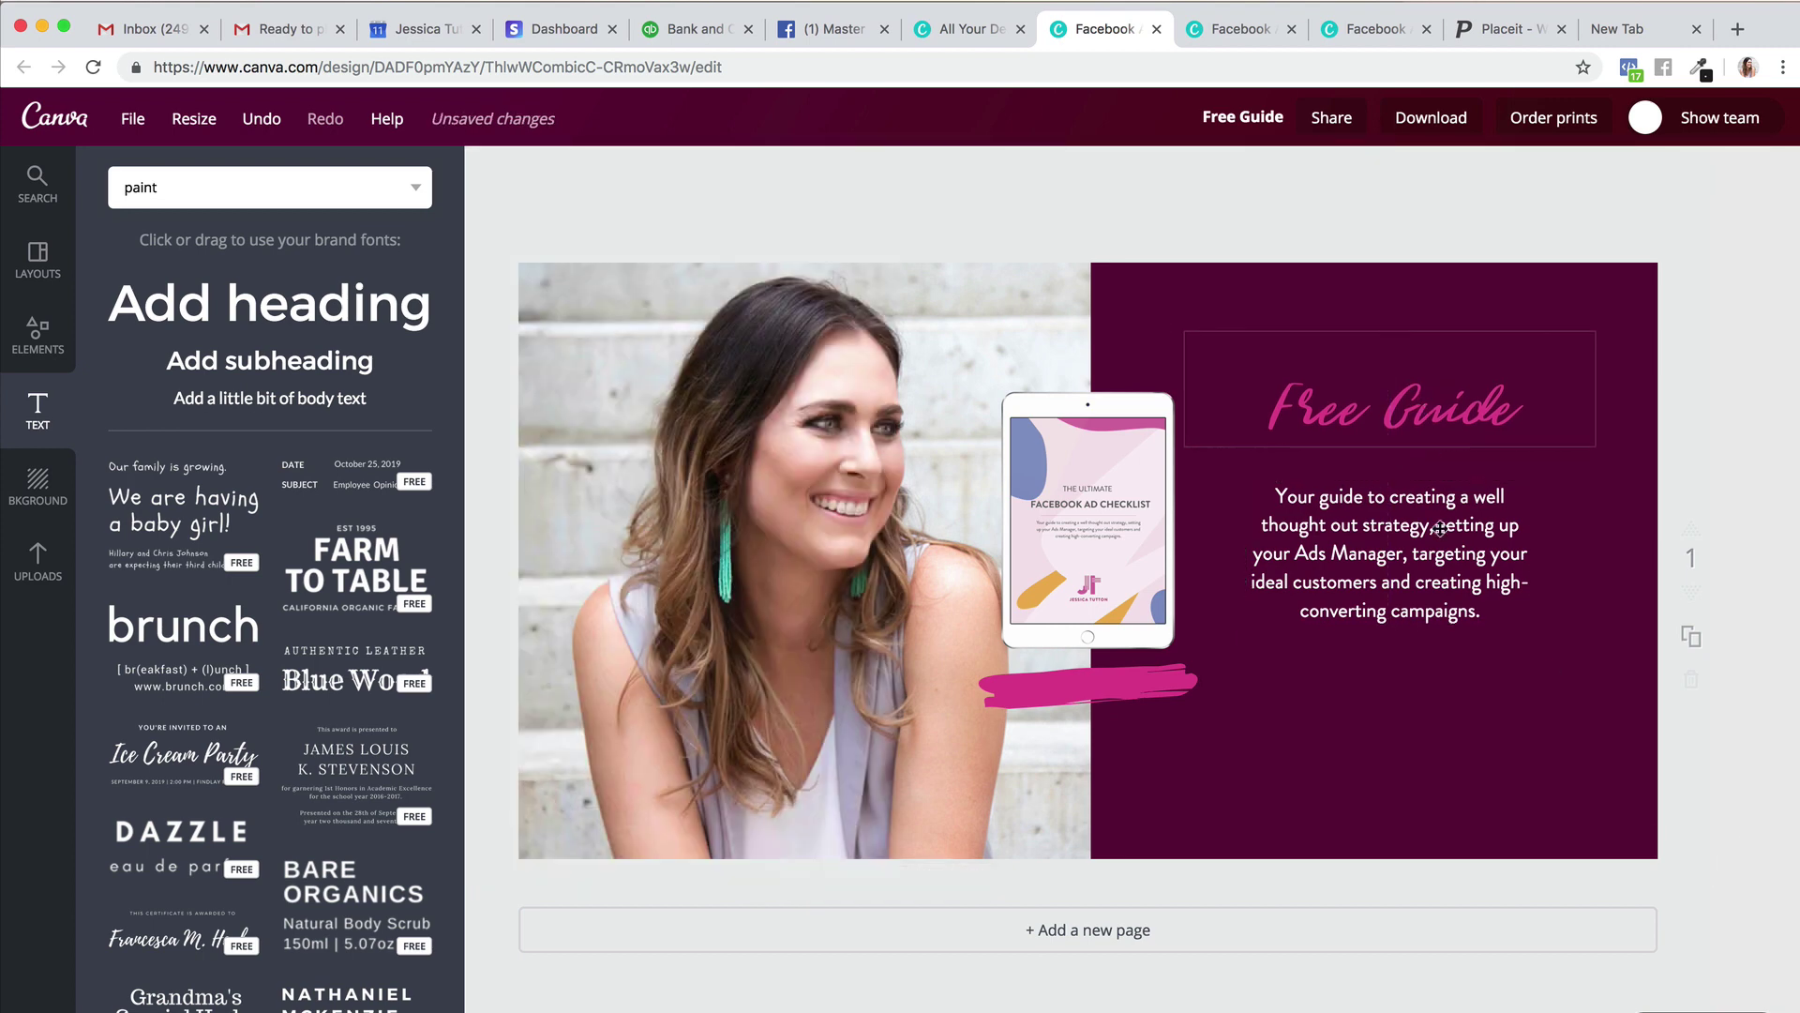
drag(1419, 610, 1419, 577)
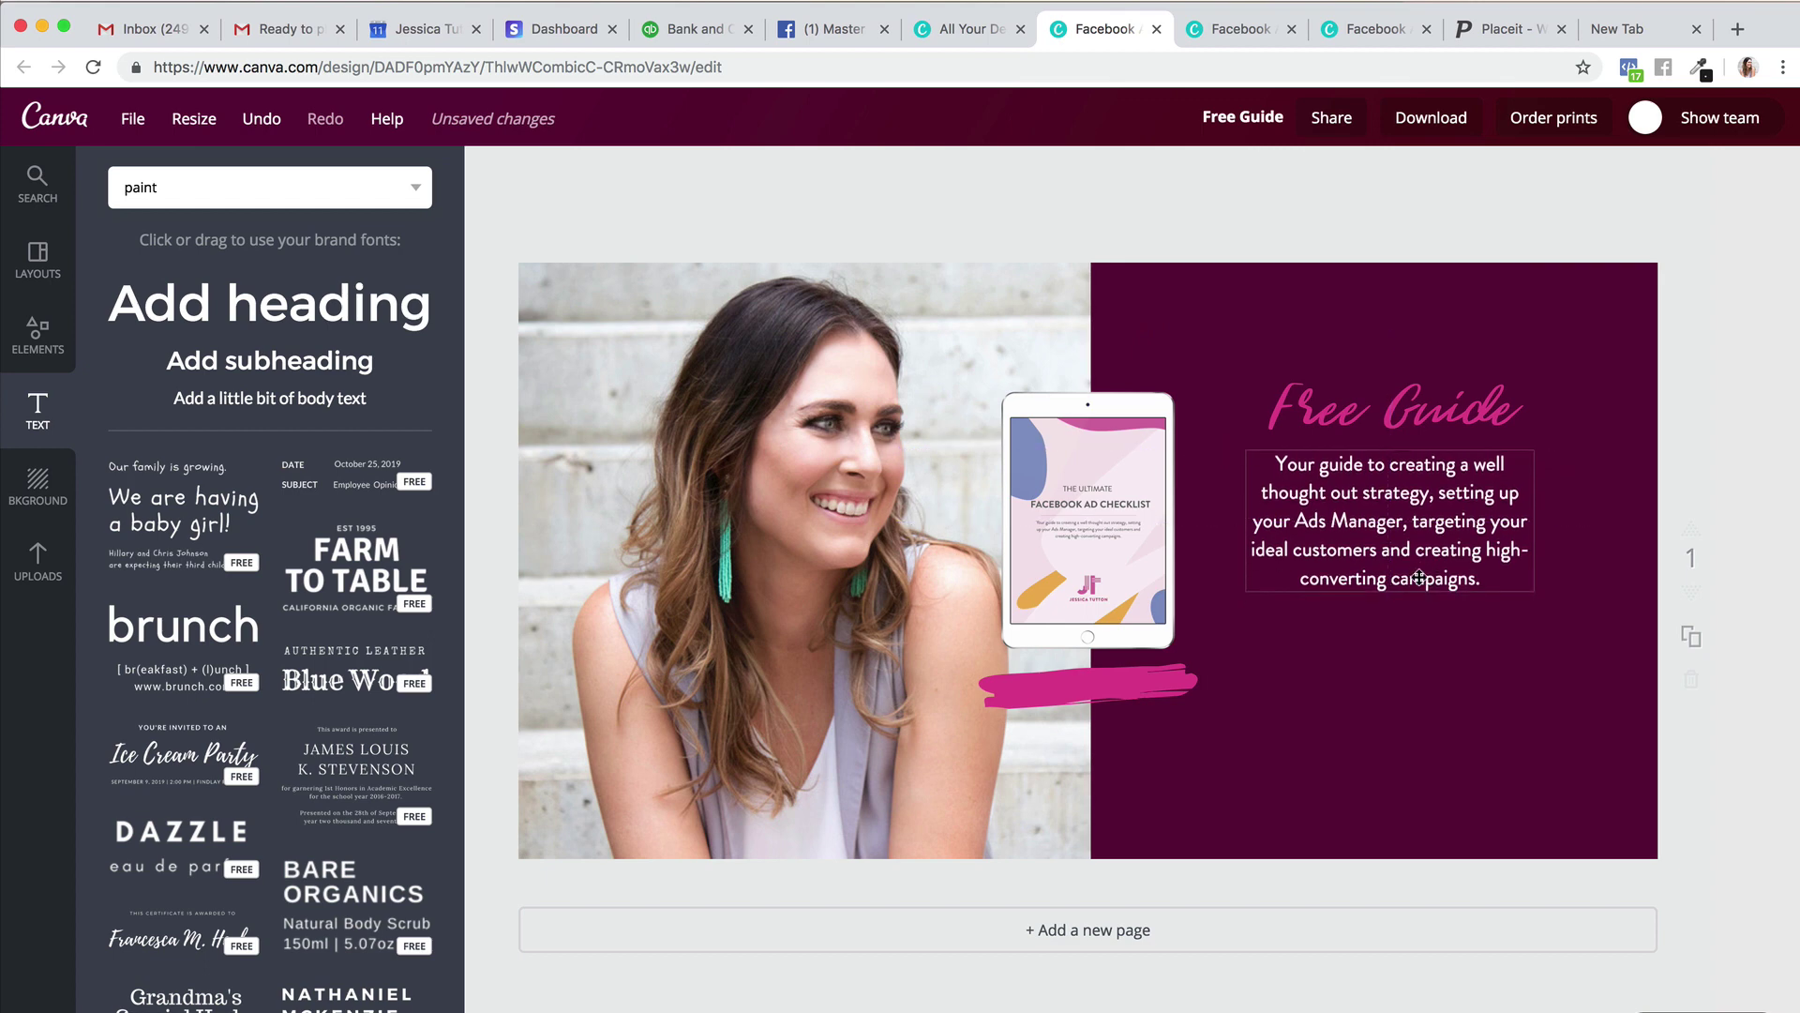
Insert the brand logo from Uploads > Logos, shrink it, and place it below the paragraph.
click(47, 581)
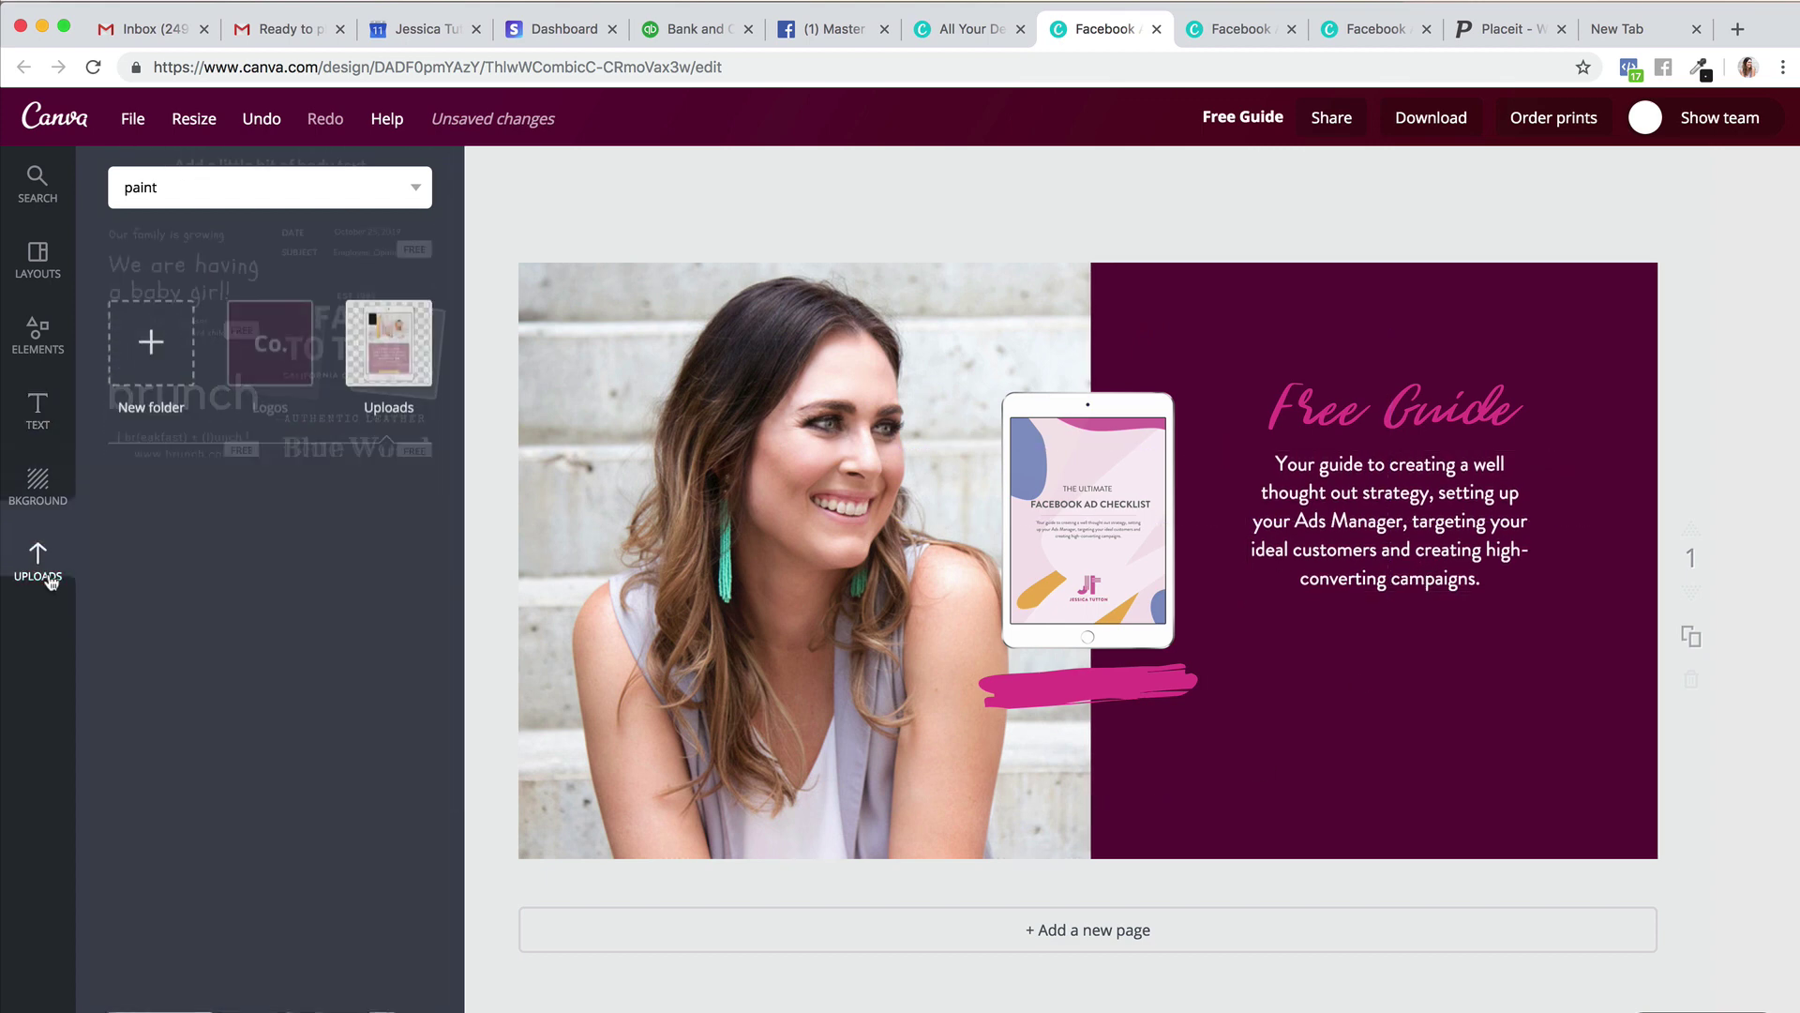
click(265, 317)
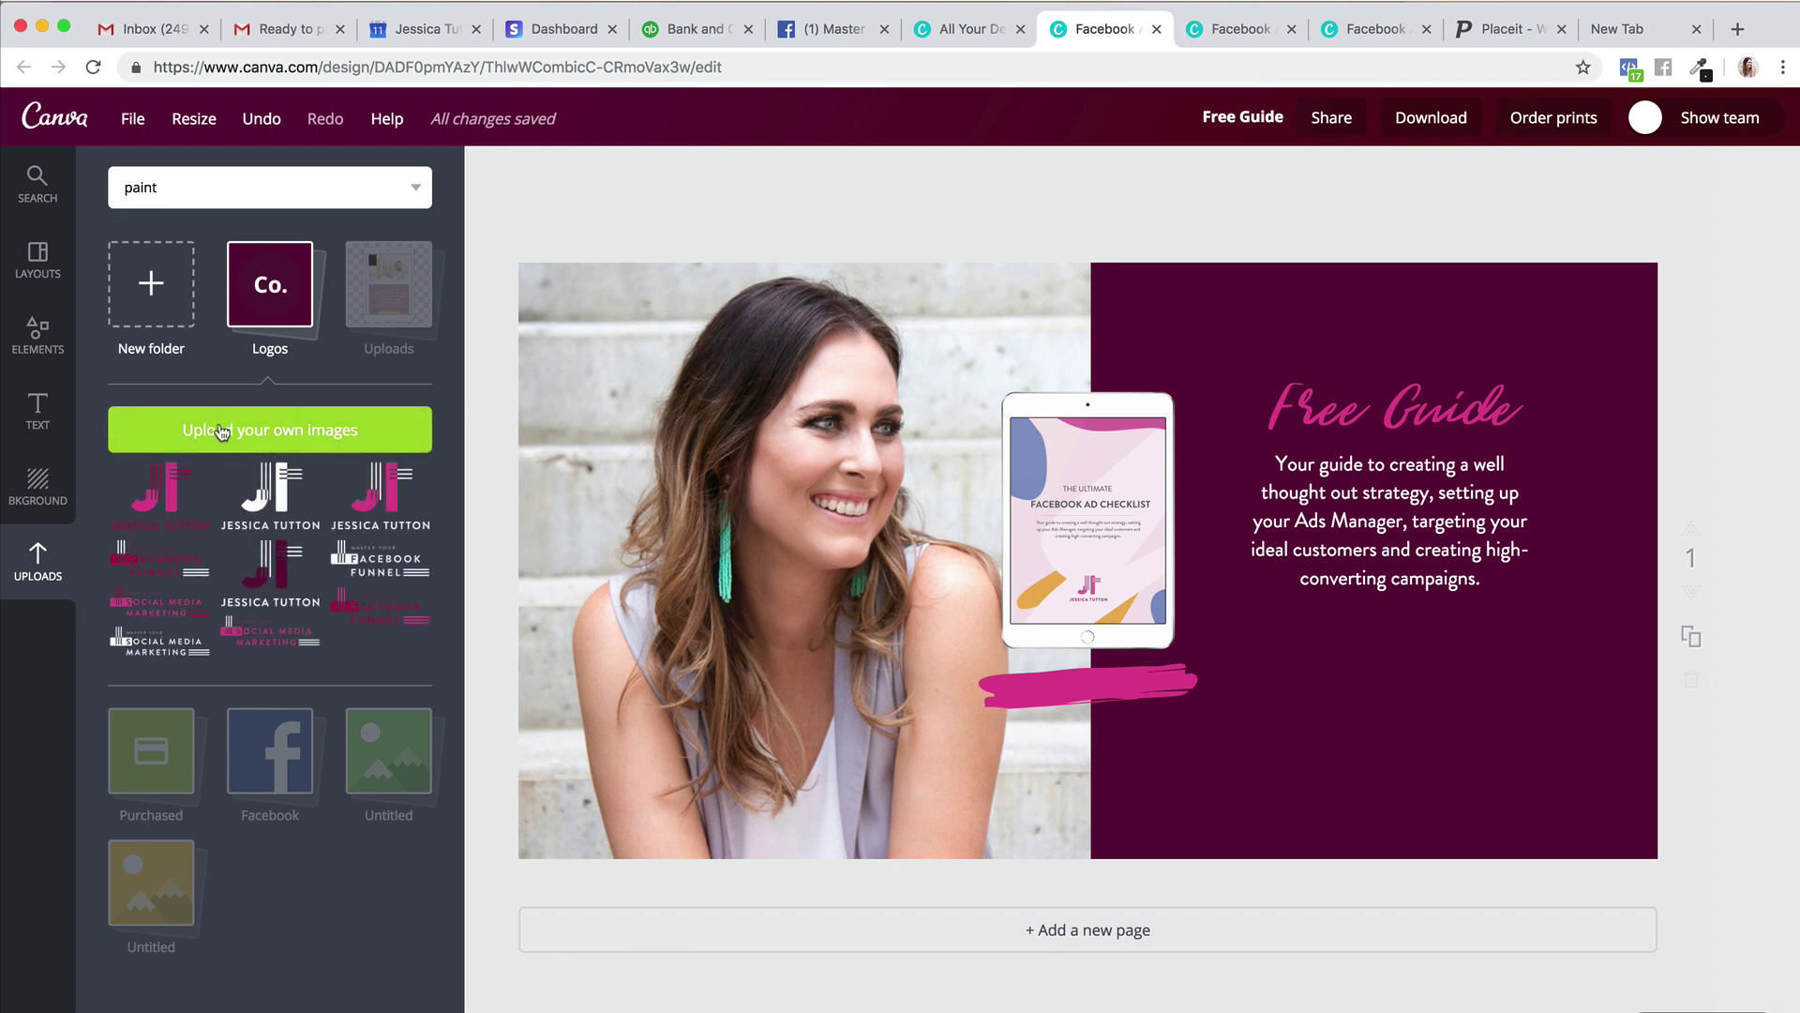
click(385, 514)
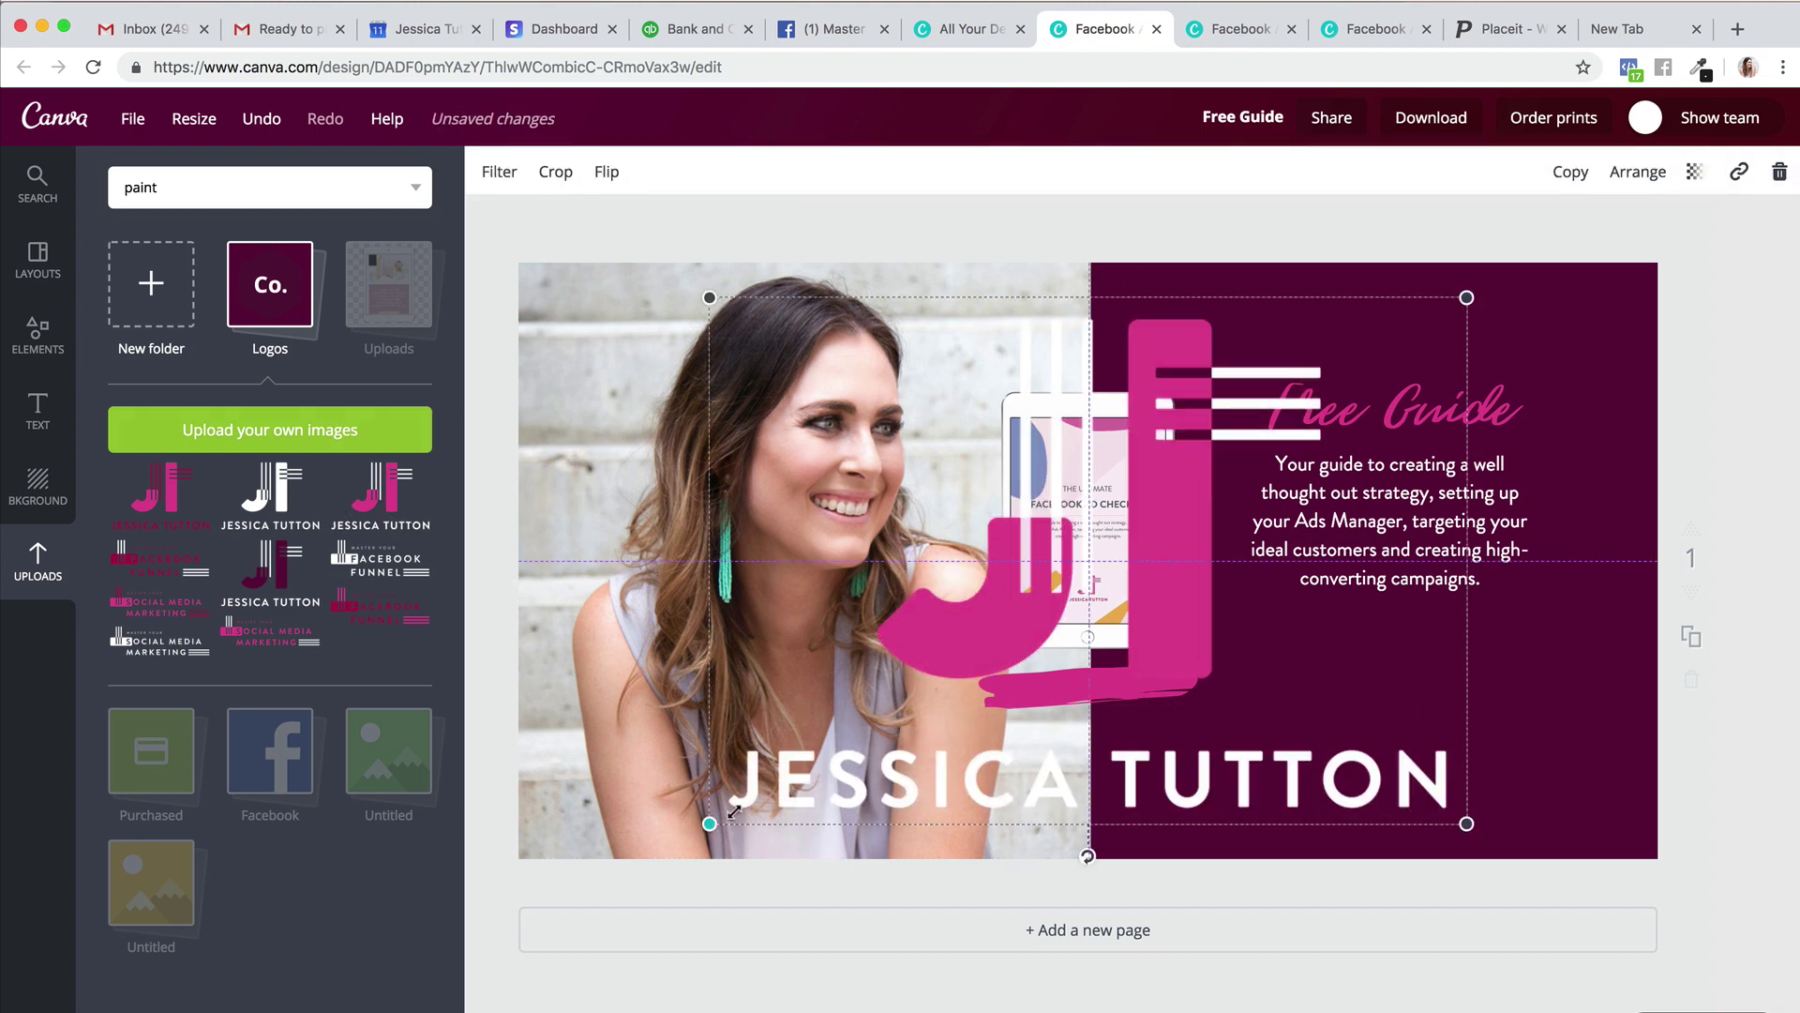
drag(732, 810, 1325, 394)
drag(1404, 344, 1397, 656)
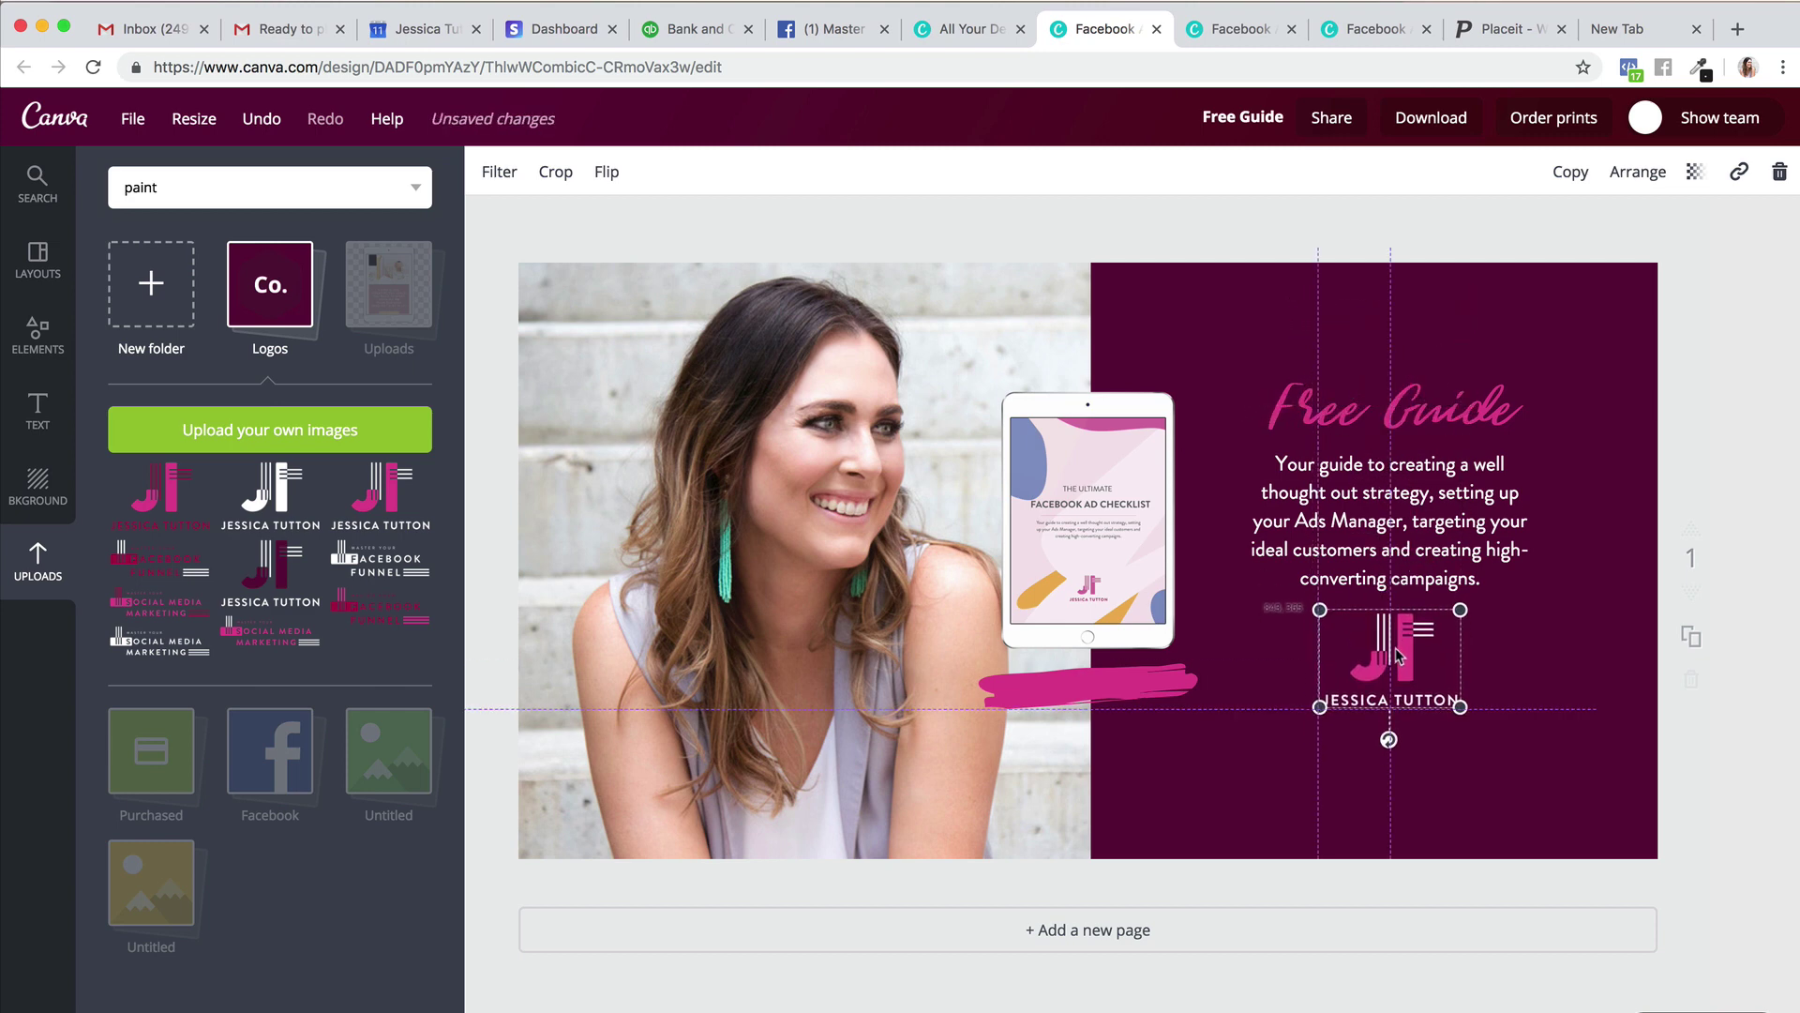
click(1561, 727)
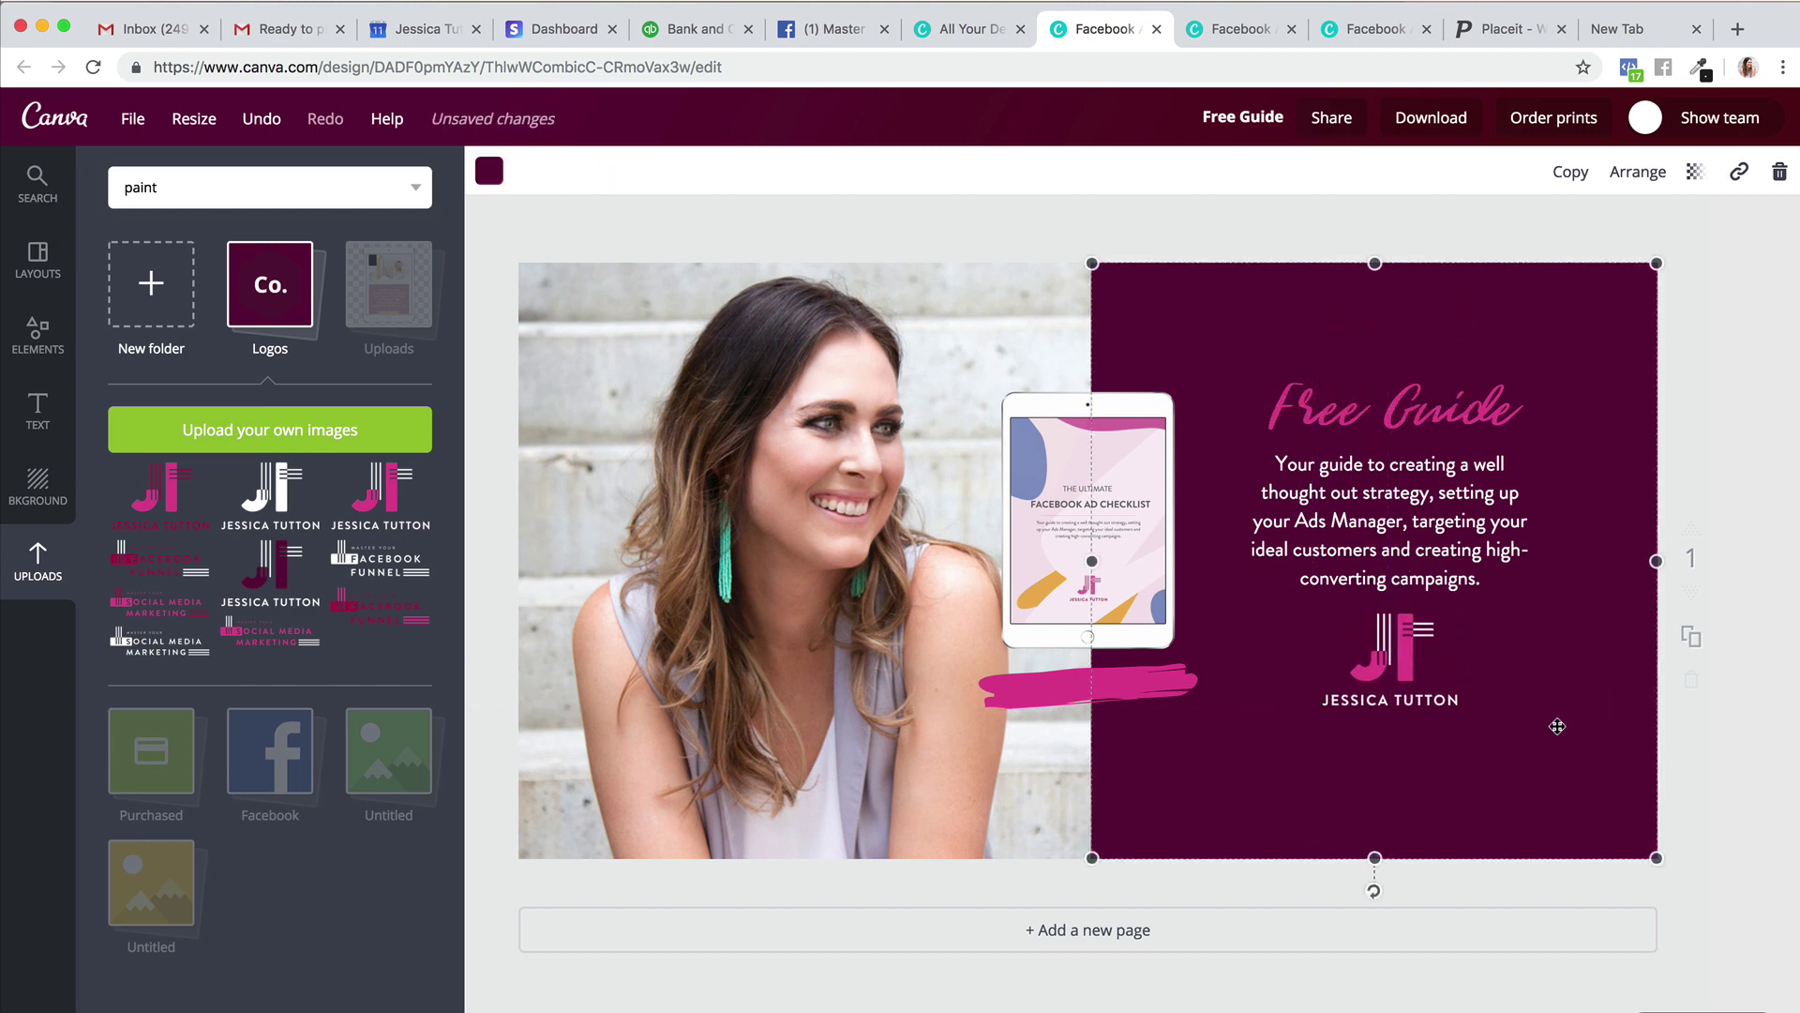
click(1772, 882)
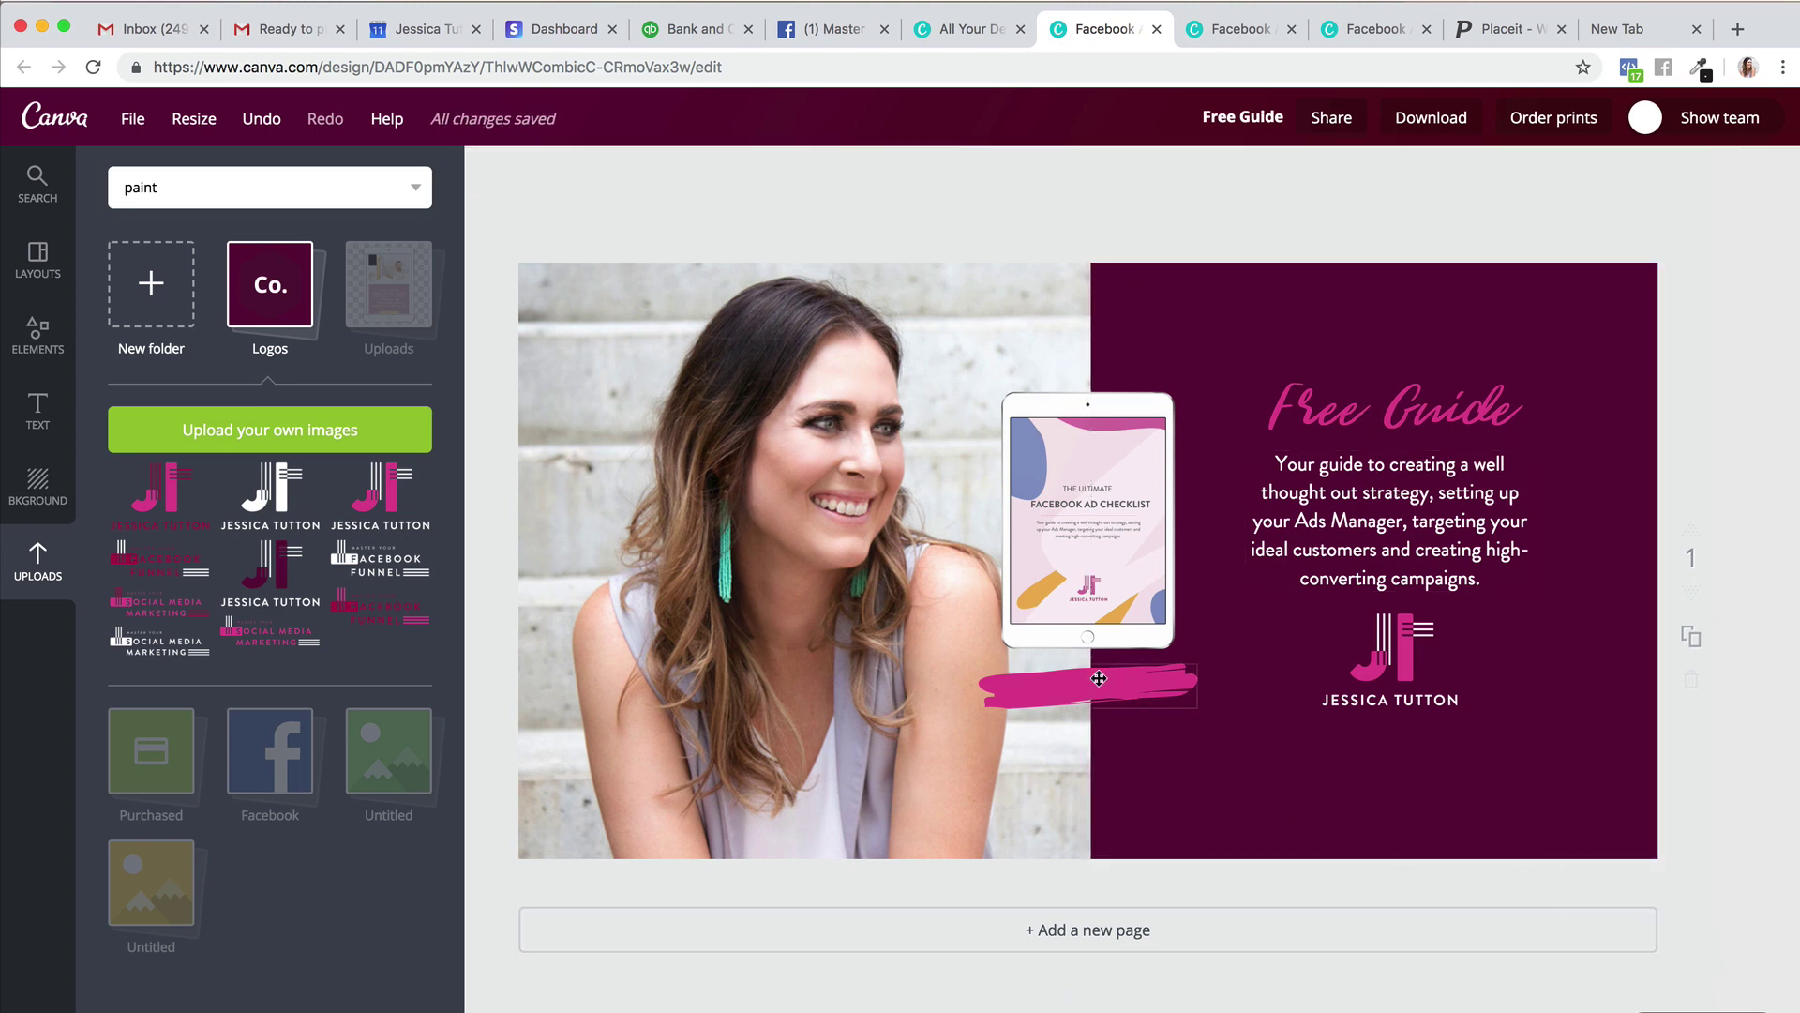
Lower the pink brush stroke and the logo by a few pixels each.
drag(1099, 678, 1099, 687)
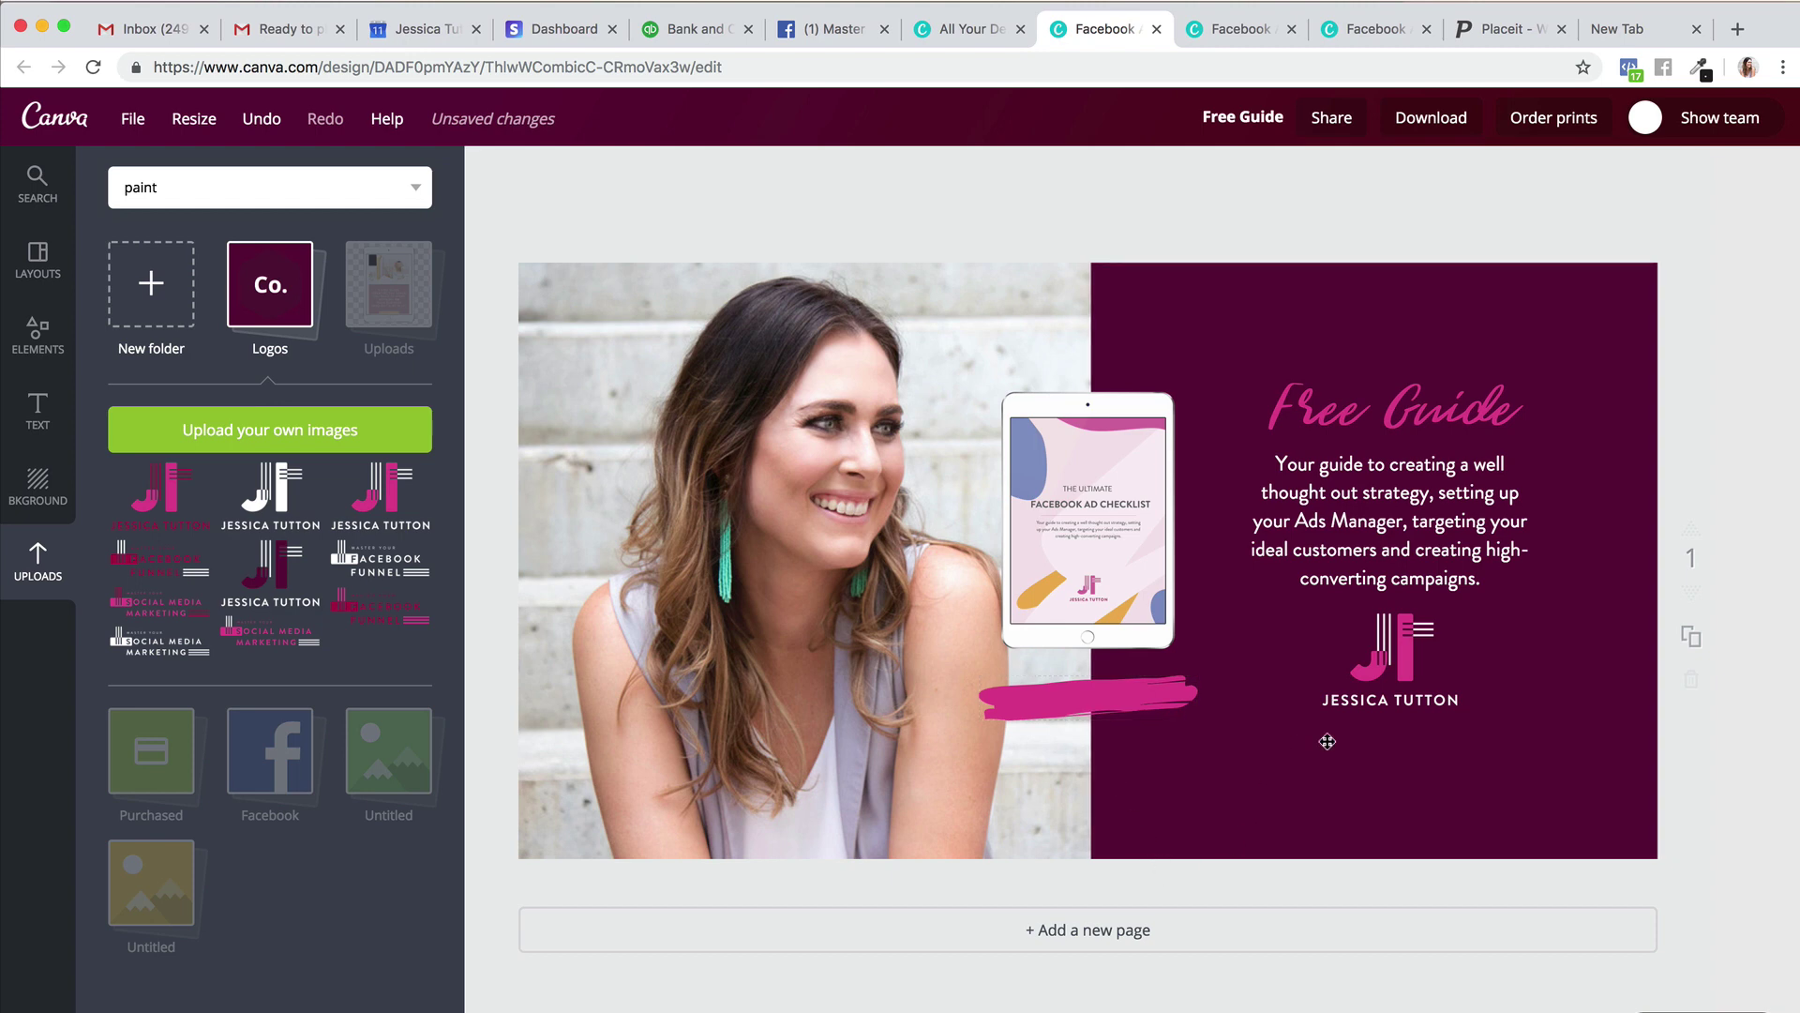
drag(1391, 648, 1392, 661)
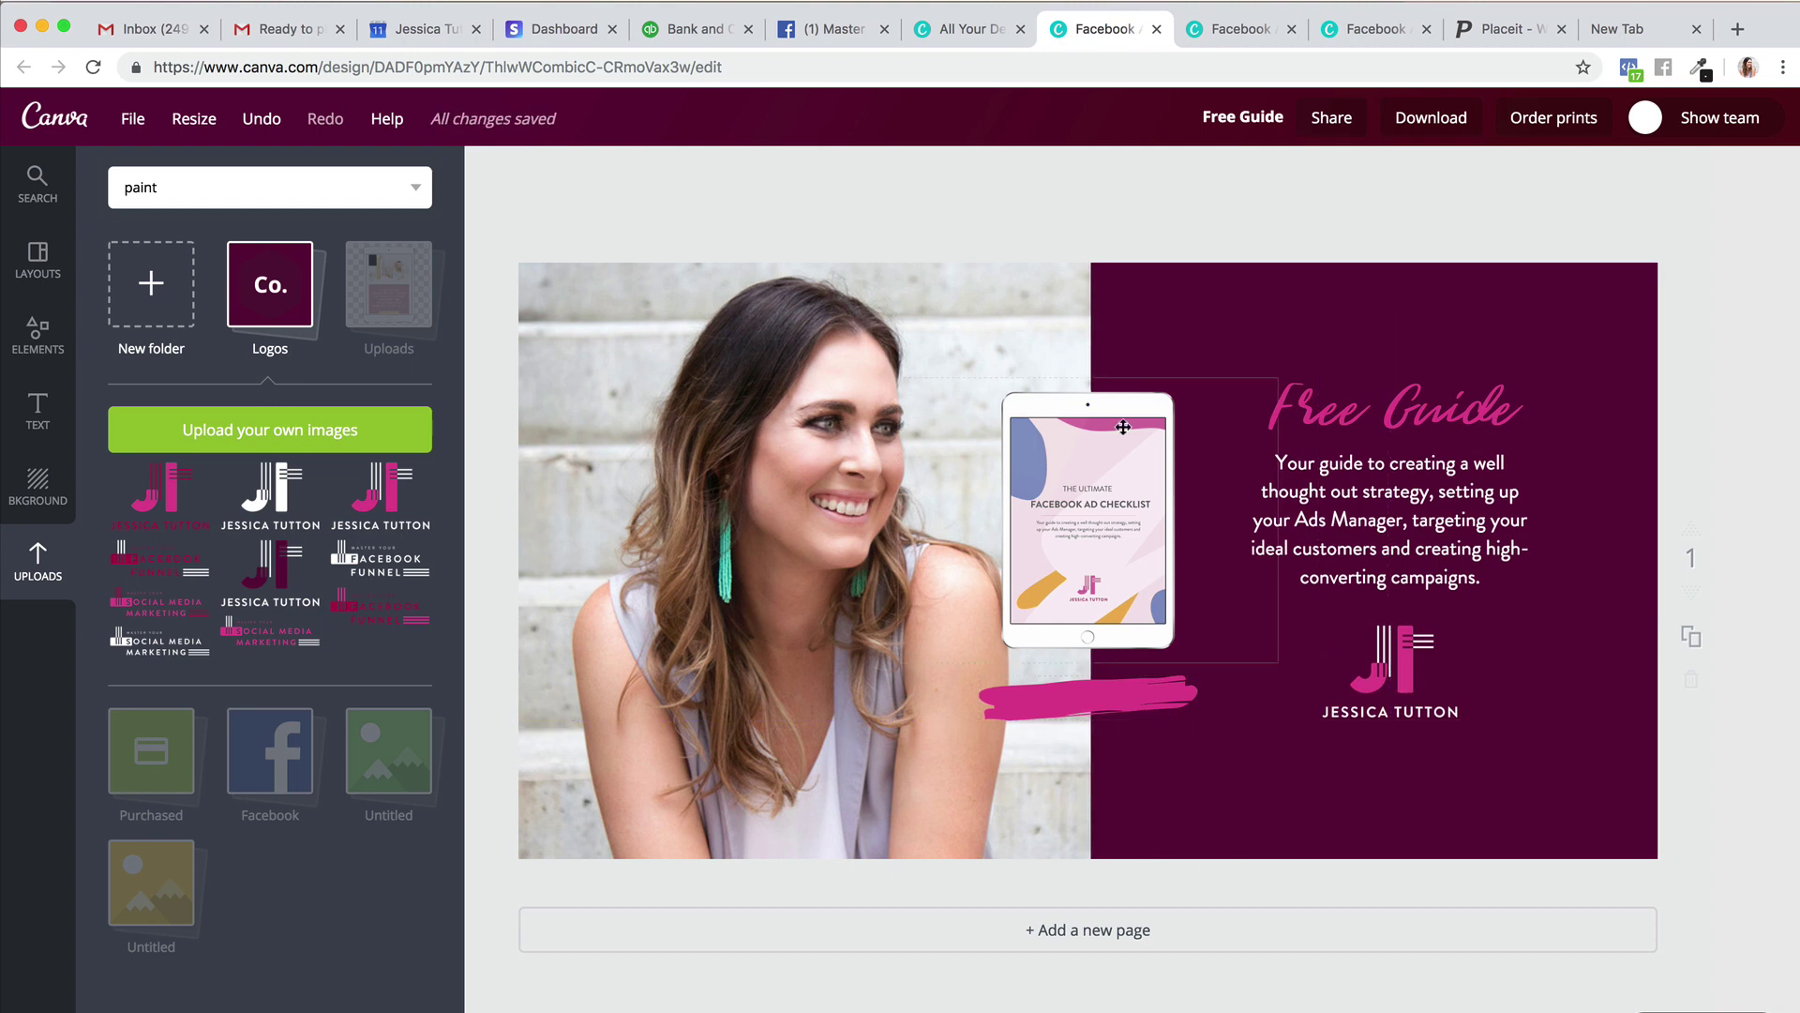